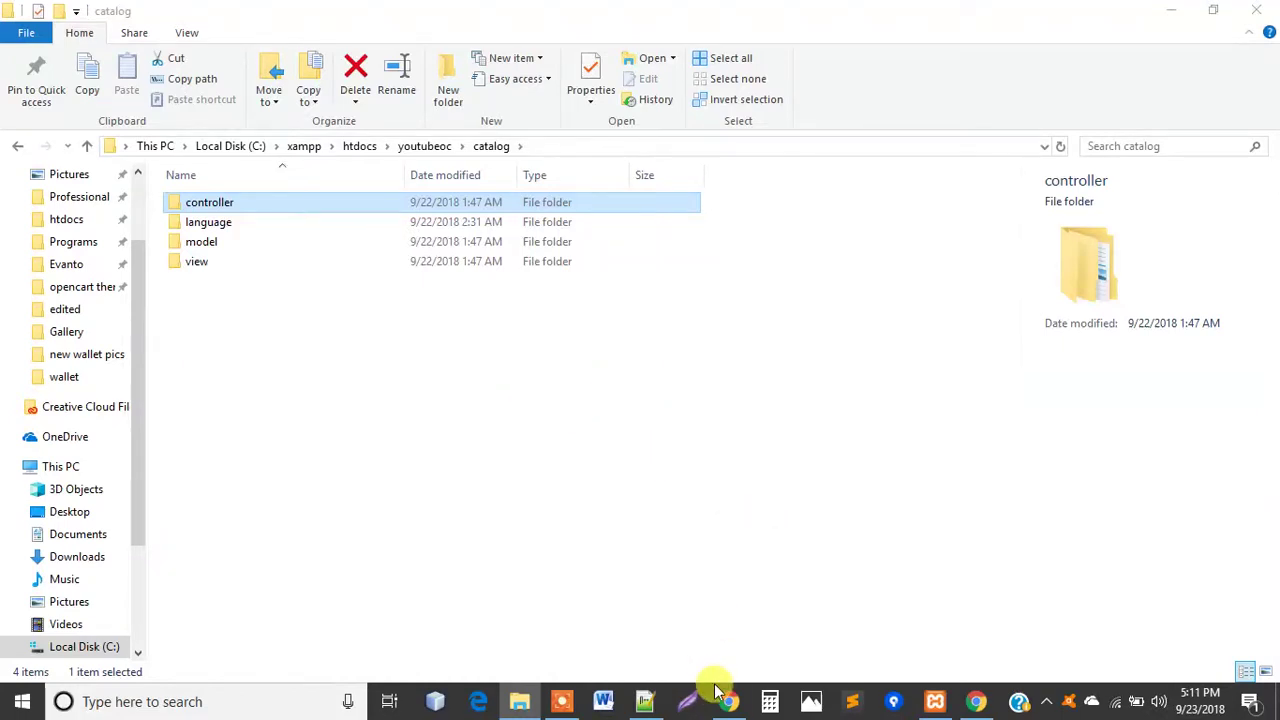
# Step: Check the undefined email notice and account dropdown on Your Store, then bring up stylesheet.css
pyautogui.click(722, 697)
pyautogui.click(610, 12)
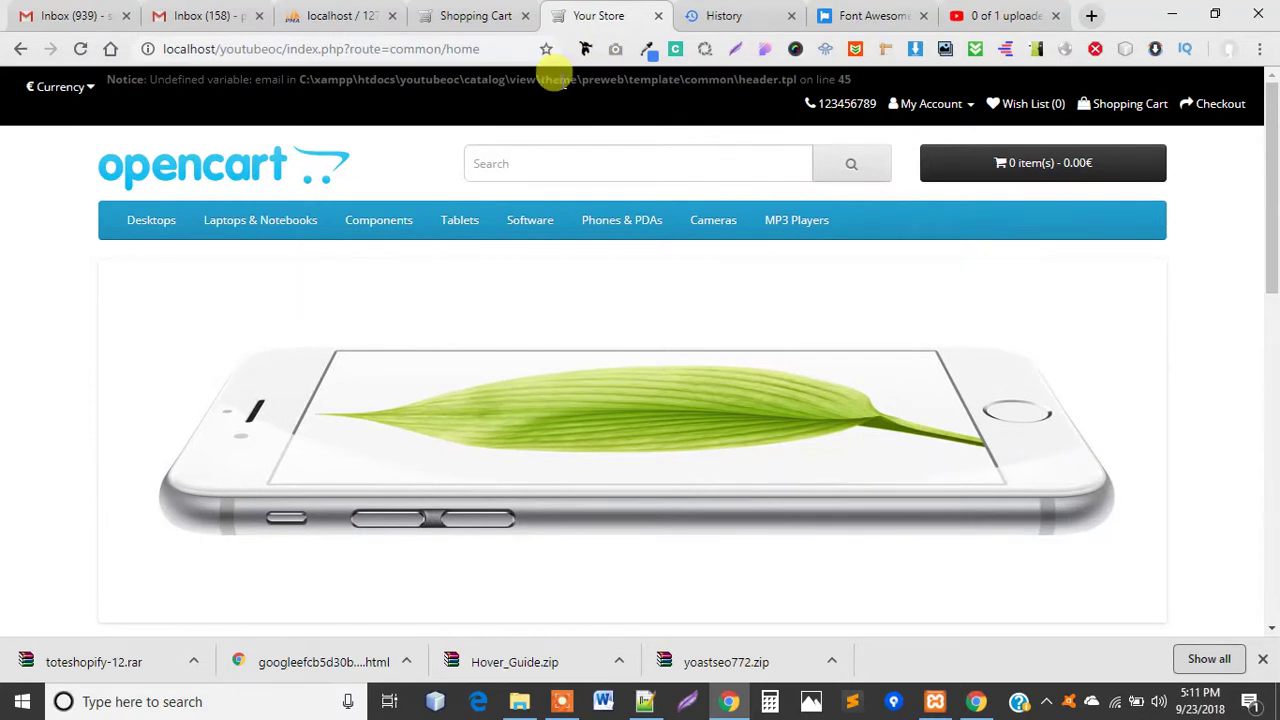
pyautogui.tripleClick(557, 80)
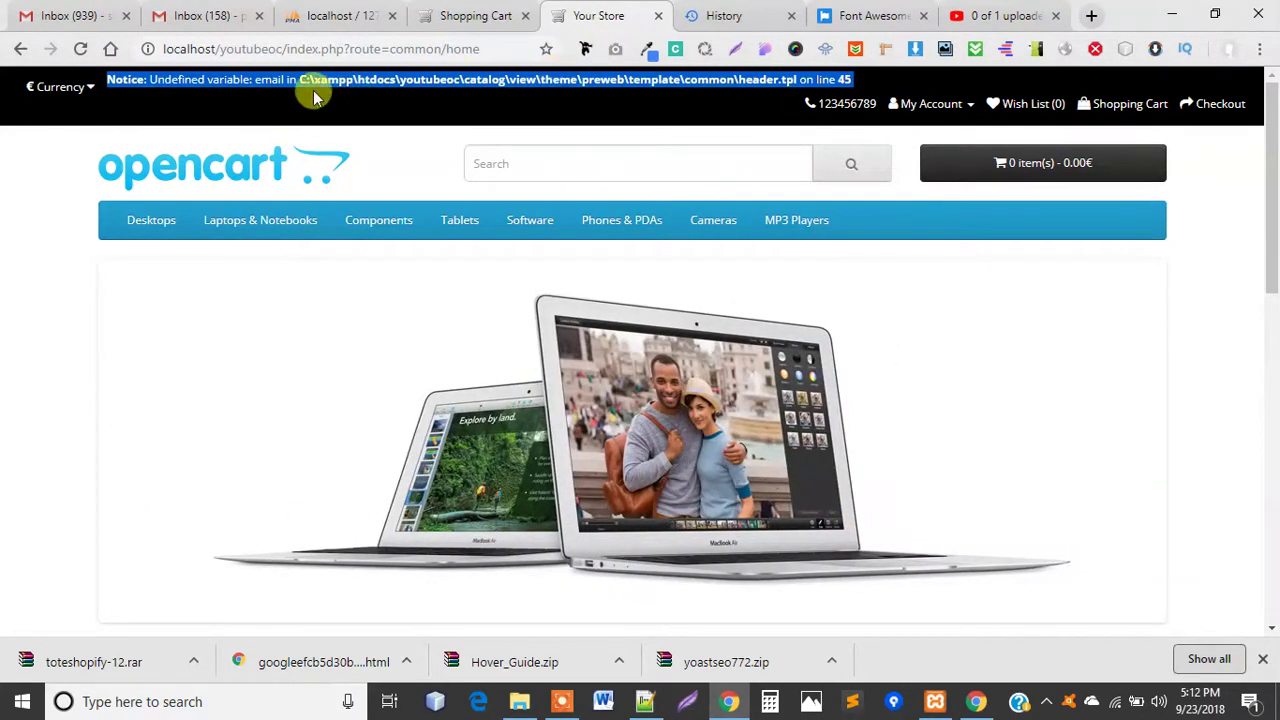
pyautogui.doubleClick(228, 80)
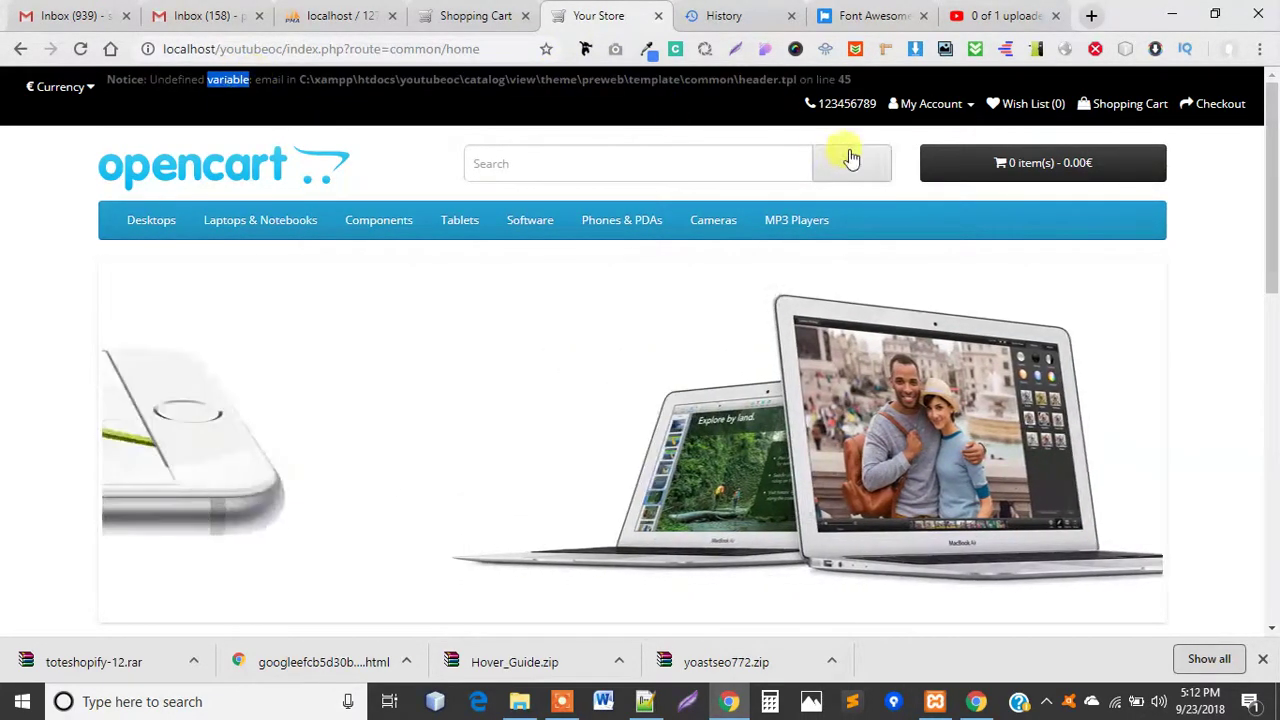
pyautogui.click(932, 105)
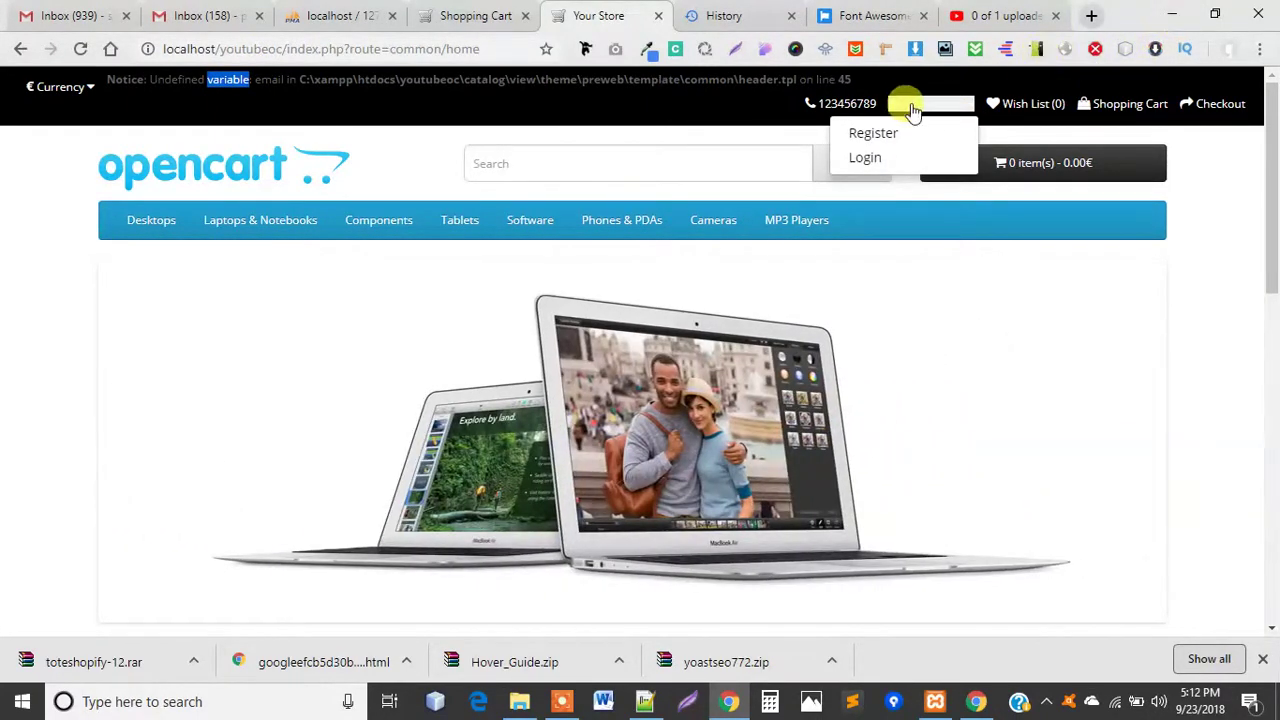
pyautogui.click(644, 703)
pyautogui.click(880, 78)
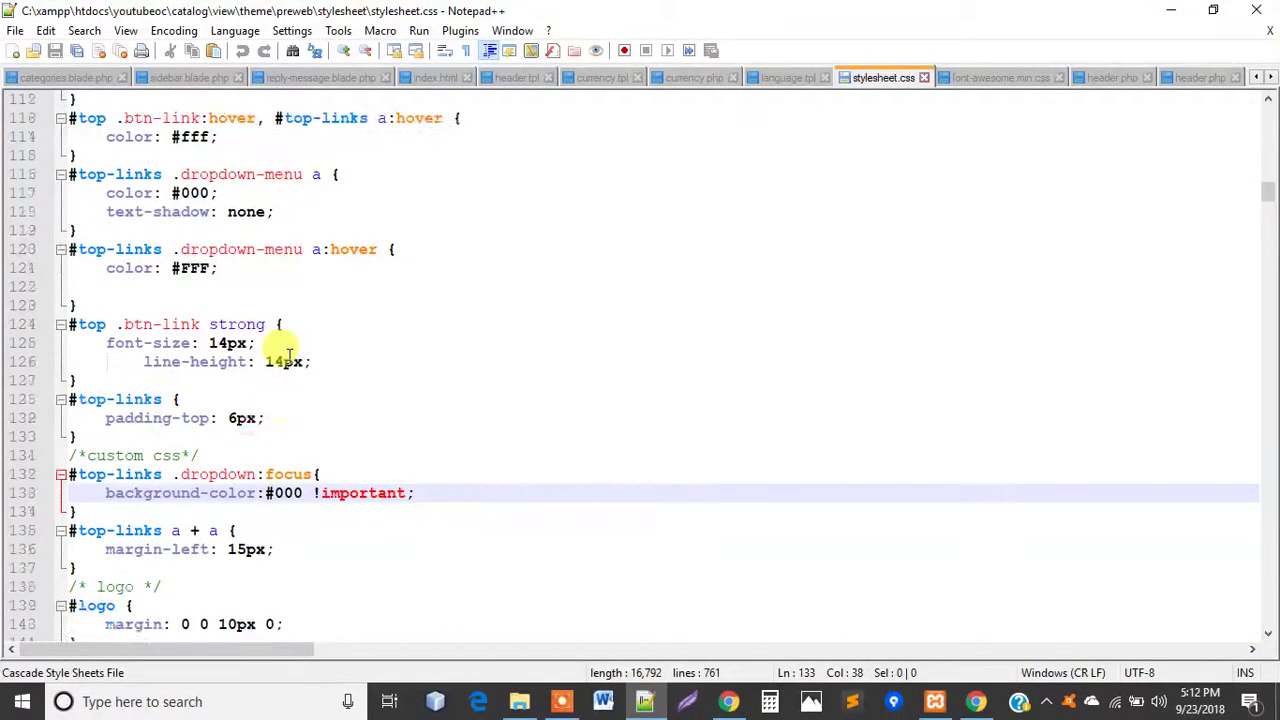
# Step: Scroll through the top-bar and dropdown rules in stylesheet.css, then return to the store in Chrome
pyautogui.scroll(1, 285, 352)
pyautogui.scroll(-2, 288, 355)
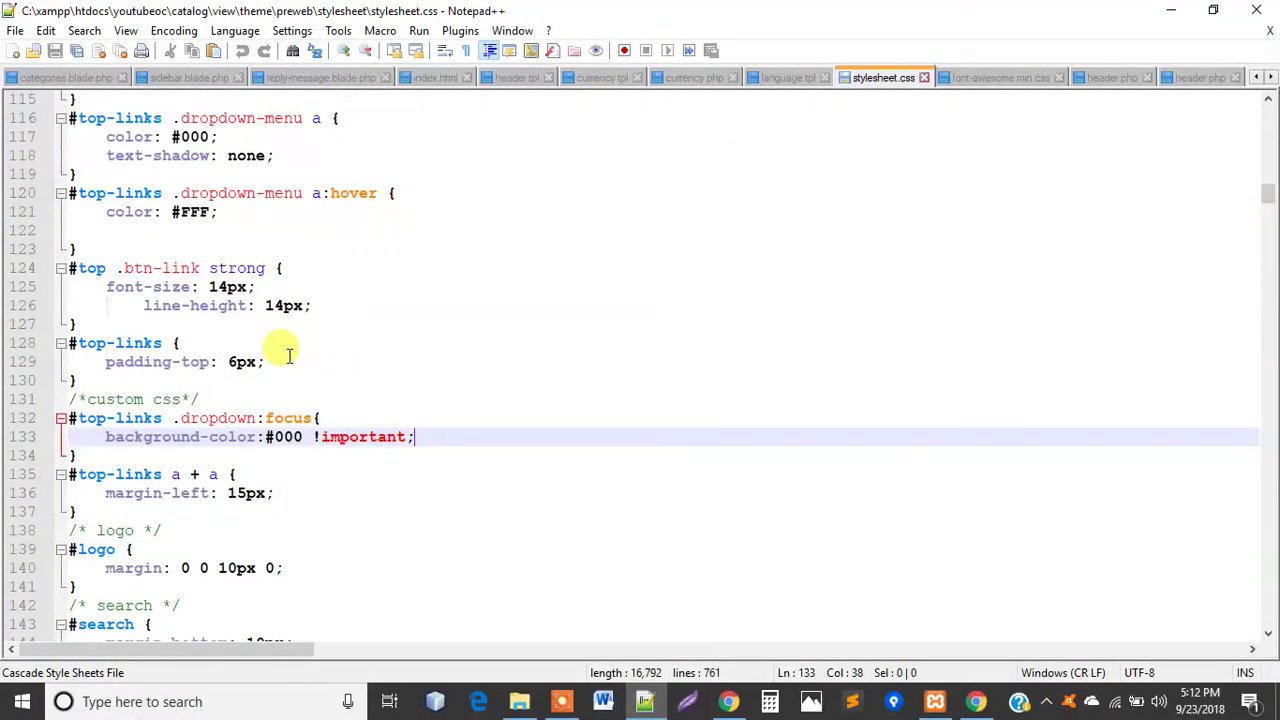
pyautogui.scroll(-1, 288, 355)
pyautogui.scroll(-2, 288, 355)
pyautogui.scroll(-3, 288, 355)
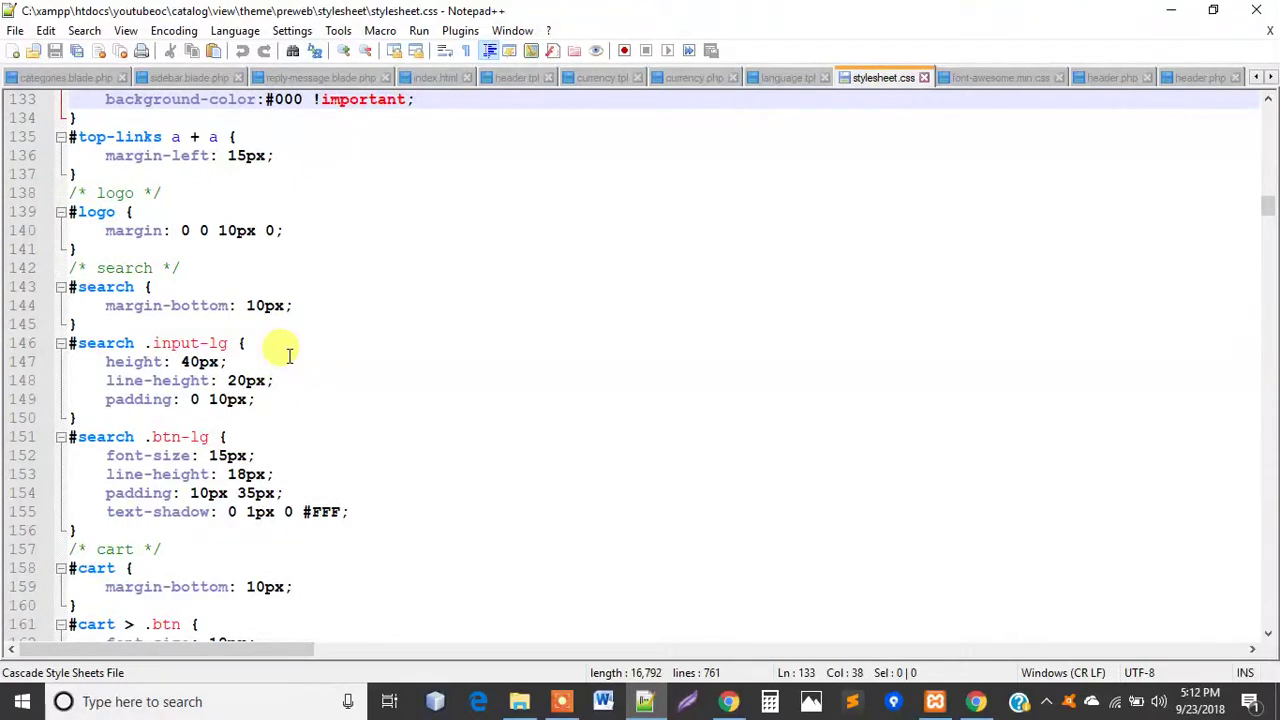
pyautogui.scroll(-4, 288, 355)
pyautogui.scroll(-2, 288, 355)
pyautogui.scroll(-2, 288, 355)
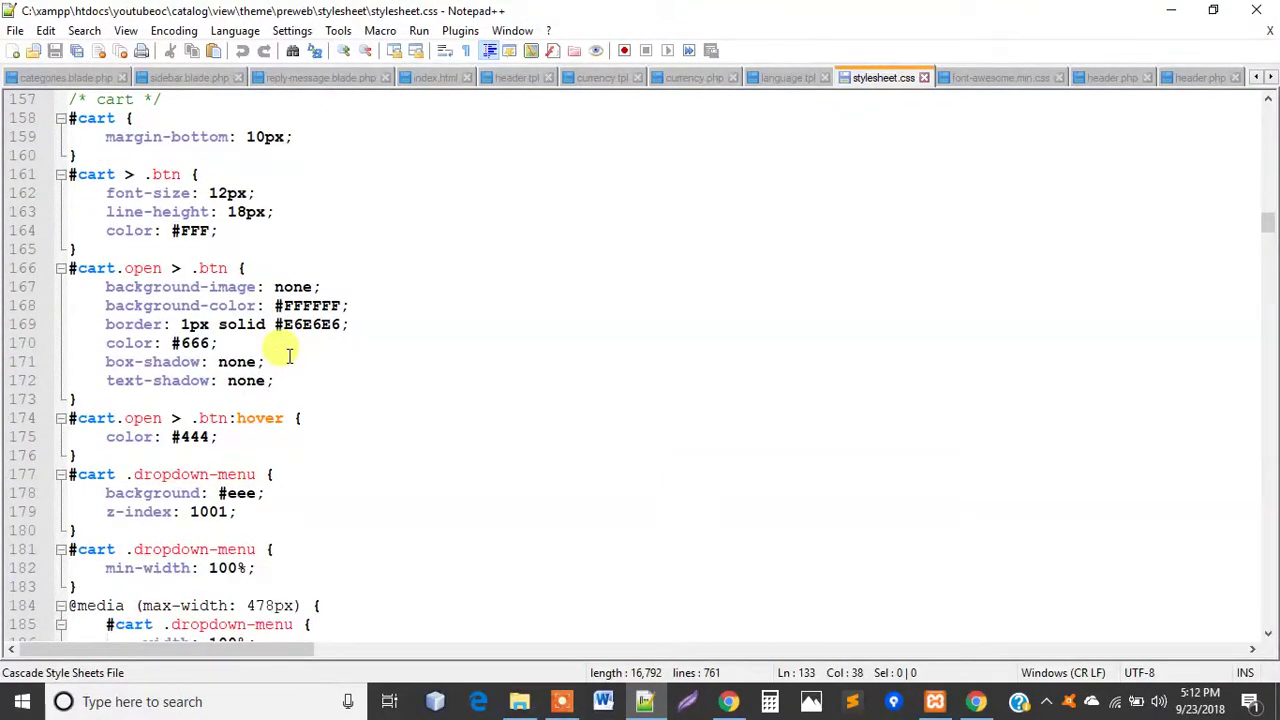
pyautogui.scroll(-3, 288, 355)
pyautogui.scroll(-1, 288, 355)
pyautogui.scroll(-1, 288, 355)
pyautogui.scroll(-3, 288, 355)
pyautogui.scroll(-4, 288, 355)
pyautogui.scroll(-4, 288, 355)
pyautogui.scroll(-2, 288, 355)
pyautogui.scroll(11, 288, 355)
pyautogui.scroll(14, 288, 355)
pyautogui.scroll(8, 288, 355)
pyautogui.scroll(2, 288, 355)
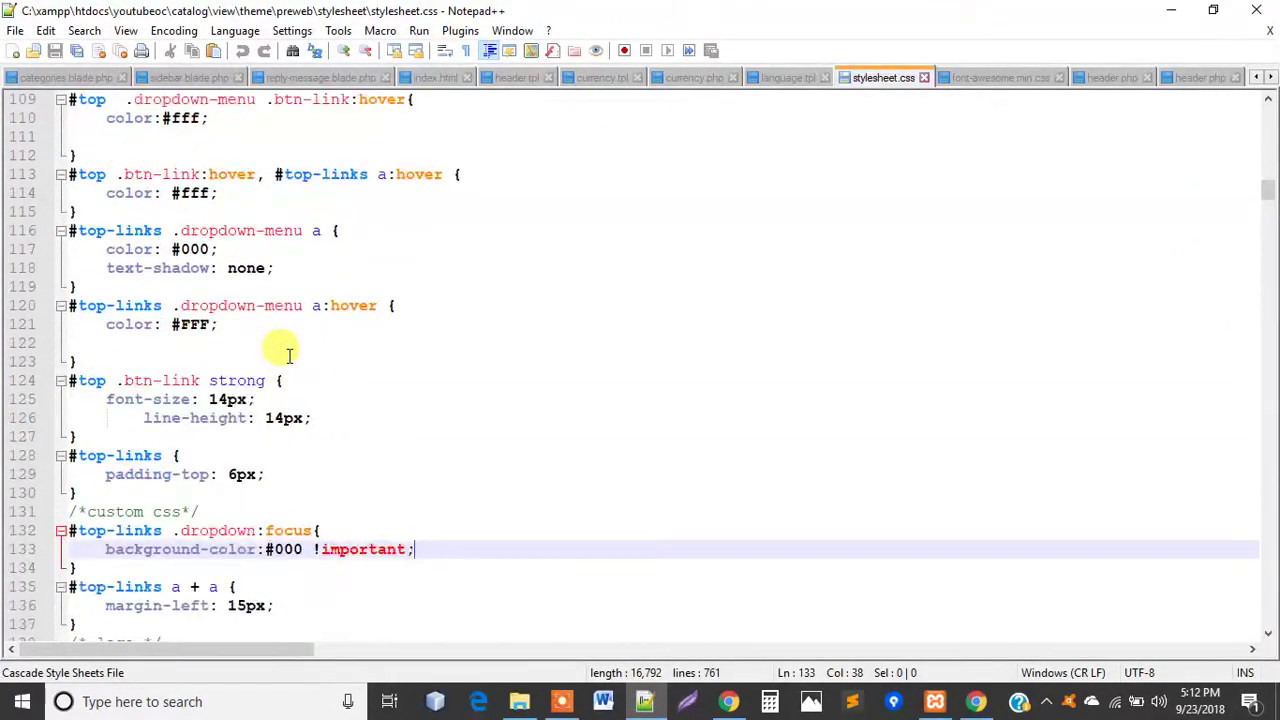
pyautogui.scroll(2, 288, 327)
pyautogui.scroll(2, 288, 327)
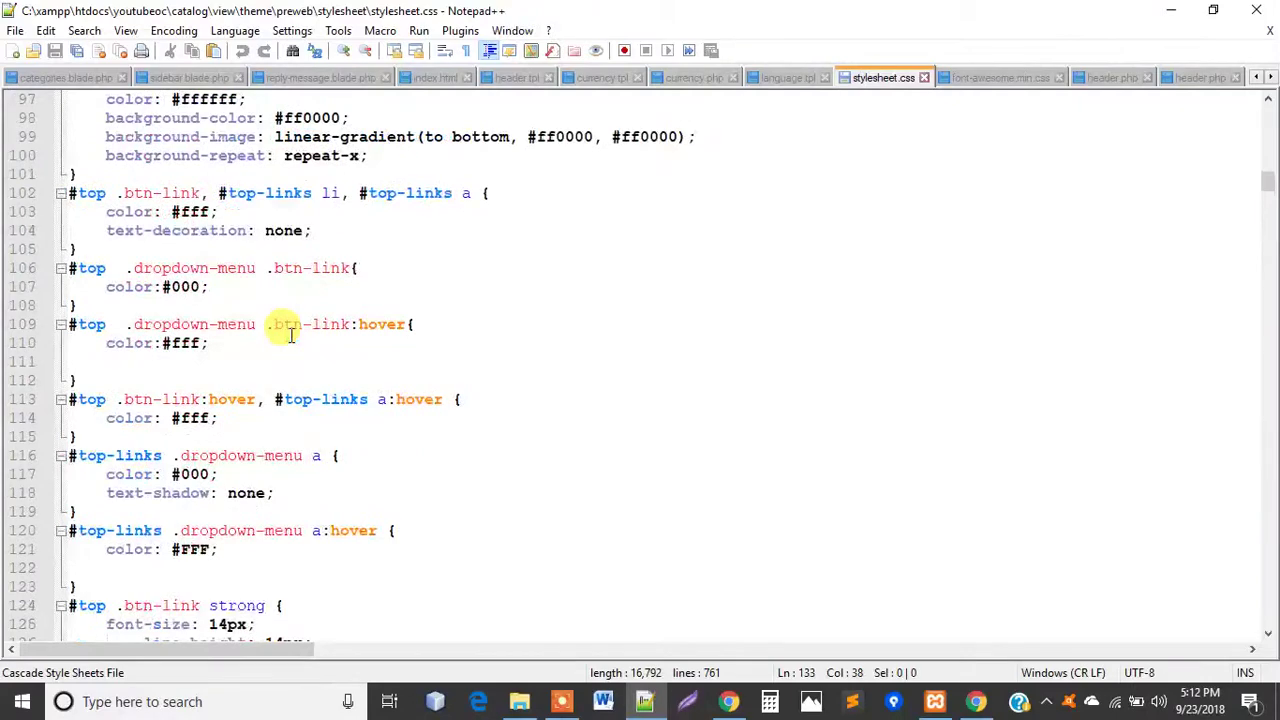
pyautogui.scroll(4, 289, 330)
pyautogui.scroll(2, 290, 335)
pyautogui.scroll(3, 290, 335)
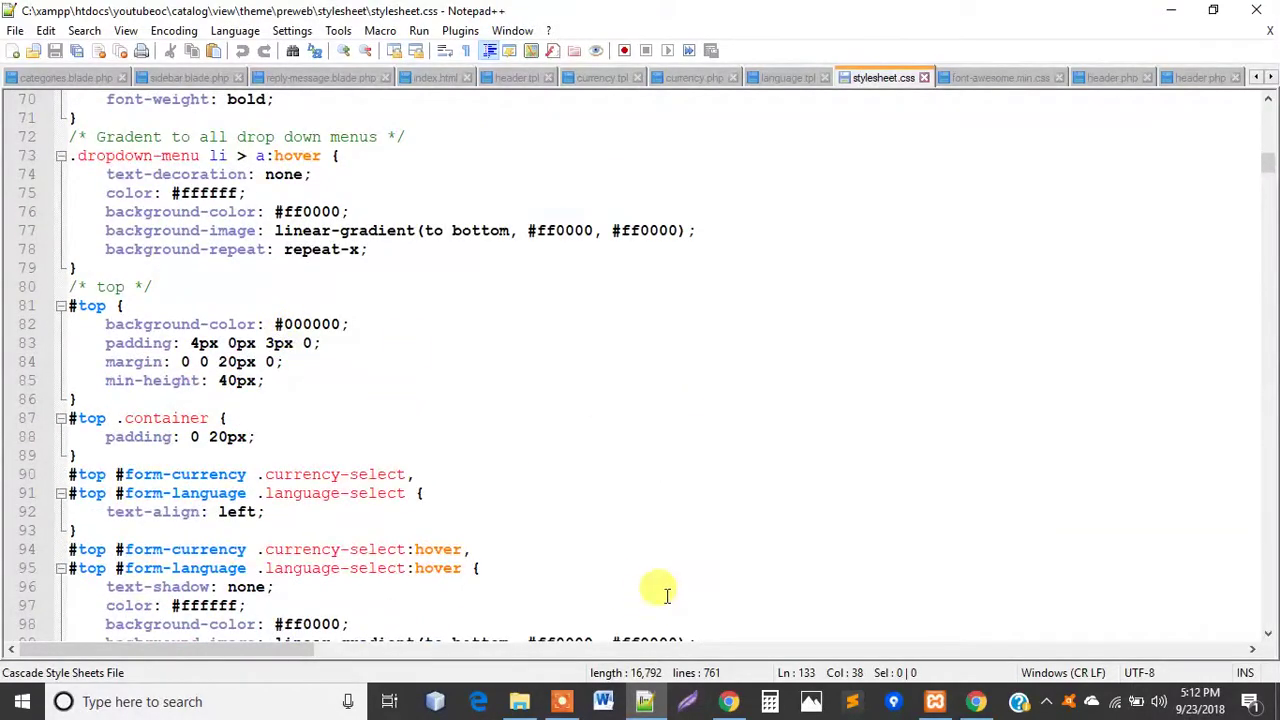
pyautogui.scroll(3, 549, 472)
pyautogui.scroll(3, 548, 473)
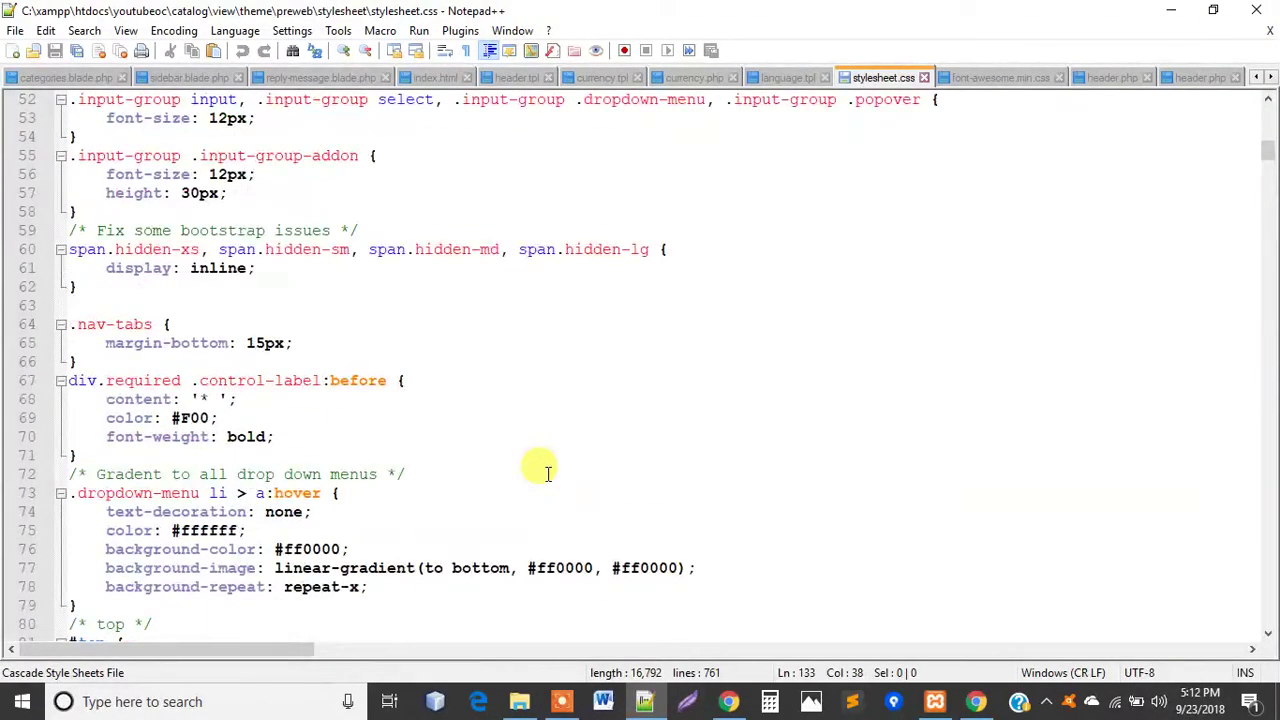
pyautogui.scroll(2, 548, 473)
pyautogui.scroll(2, 548, 473)
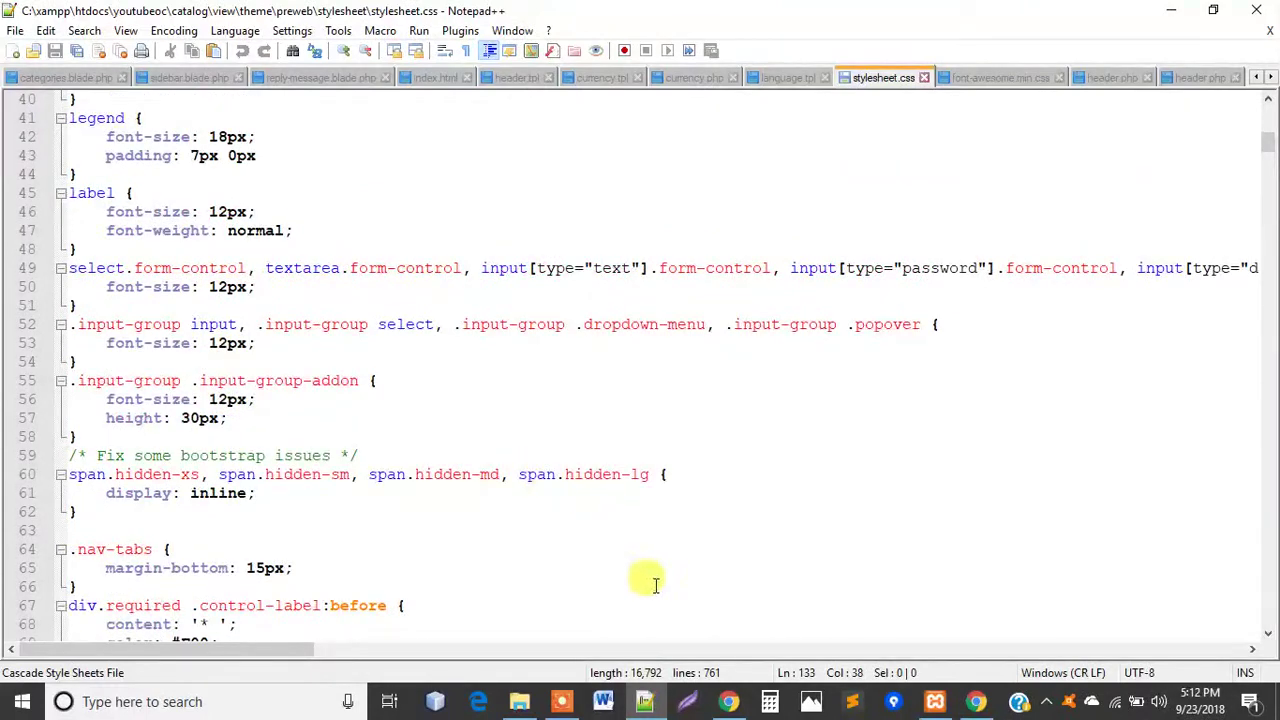
pyautogui.click(744, 699)
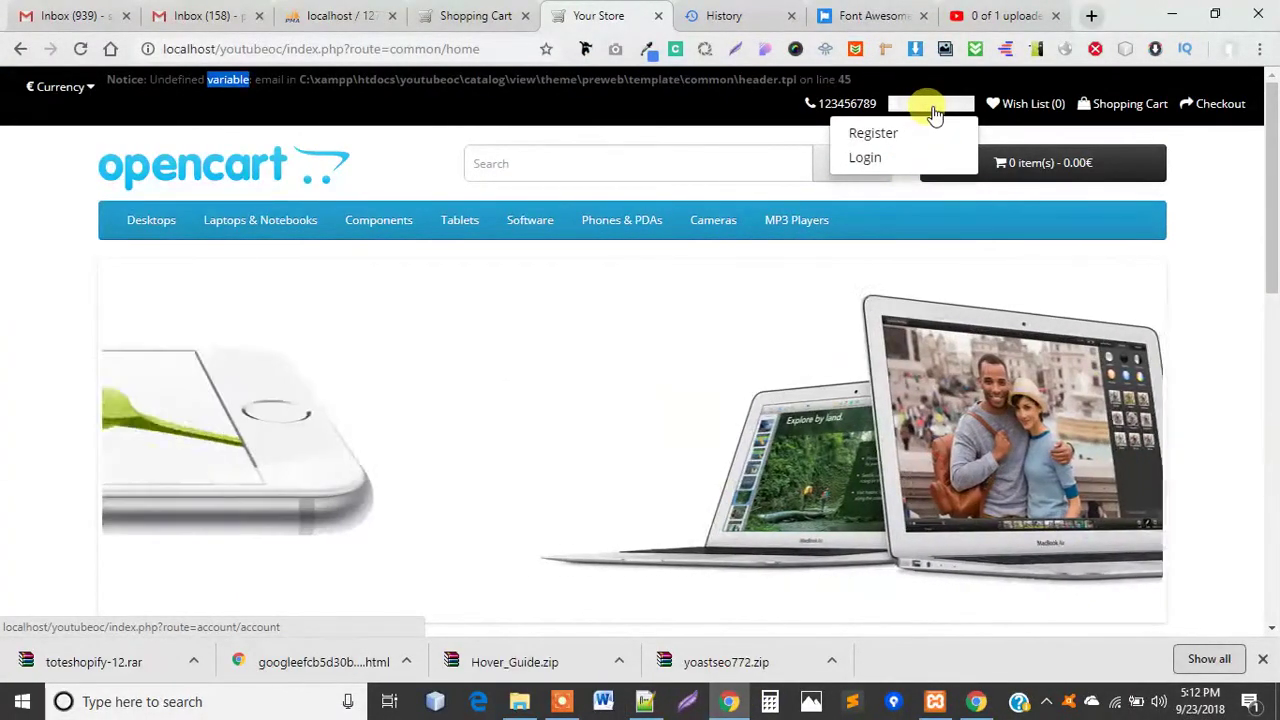
# Step: Inspect the My Account link and its label element in Chrome DevTools
pyautogui.rightClick(931, 108)
pyautogui.click(966, 256)
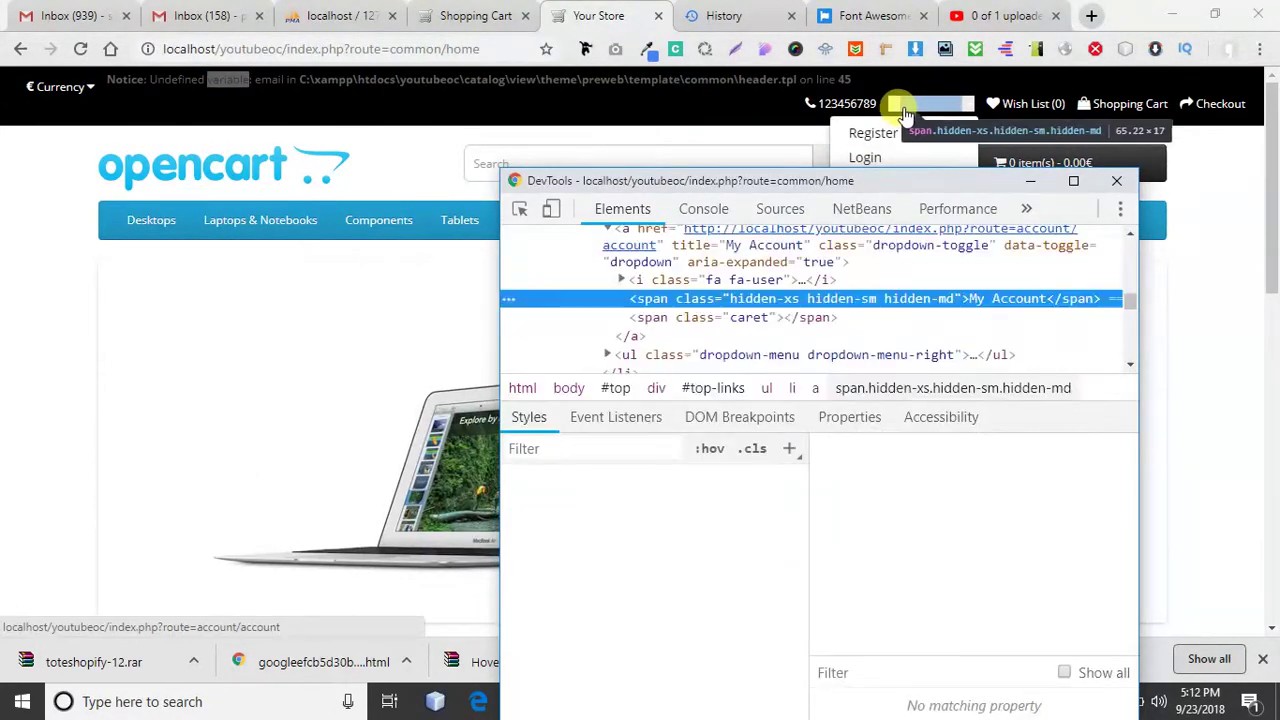
pyautogui.click(849, 110)
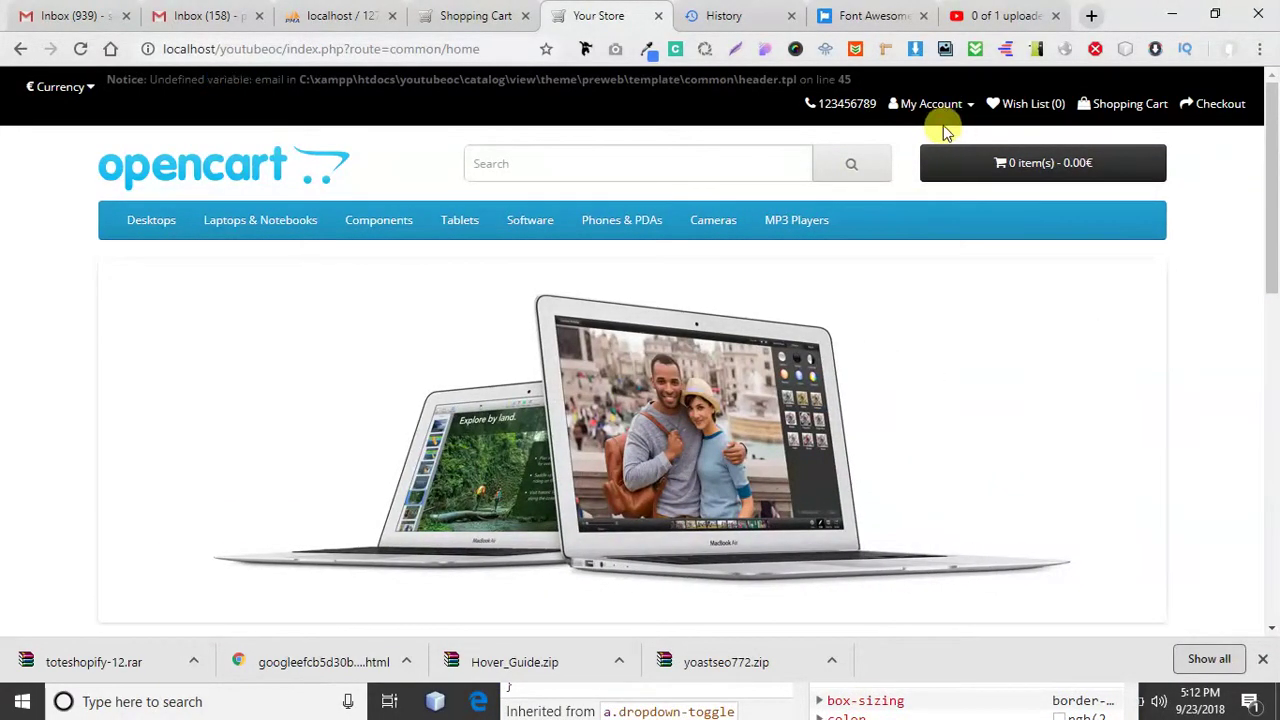
pyautogui.rightClick(943, 125)
pyautogui.click(978, 368)
pyautogui.click(534, 209)
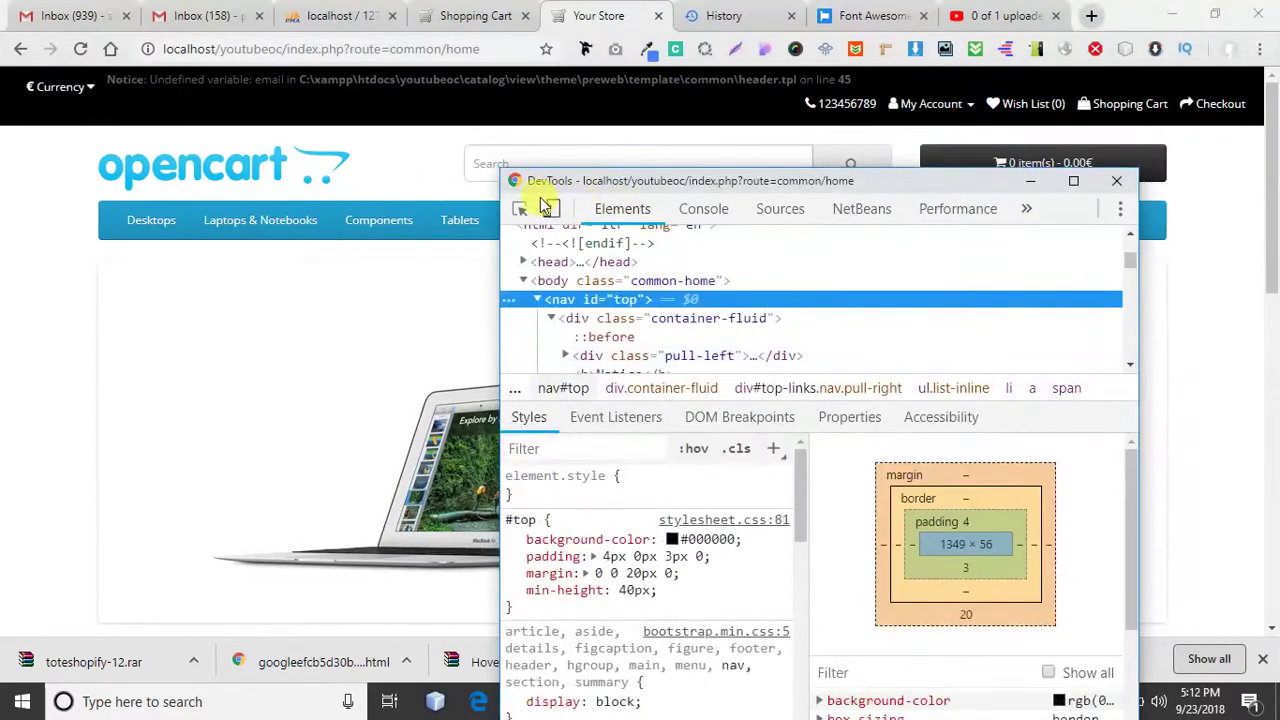
pyautogui.click(924, 104)
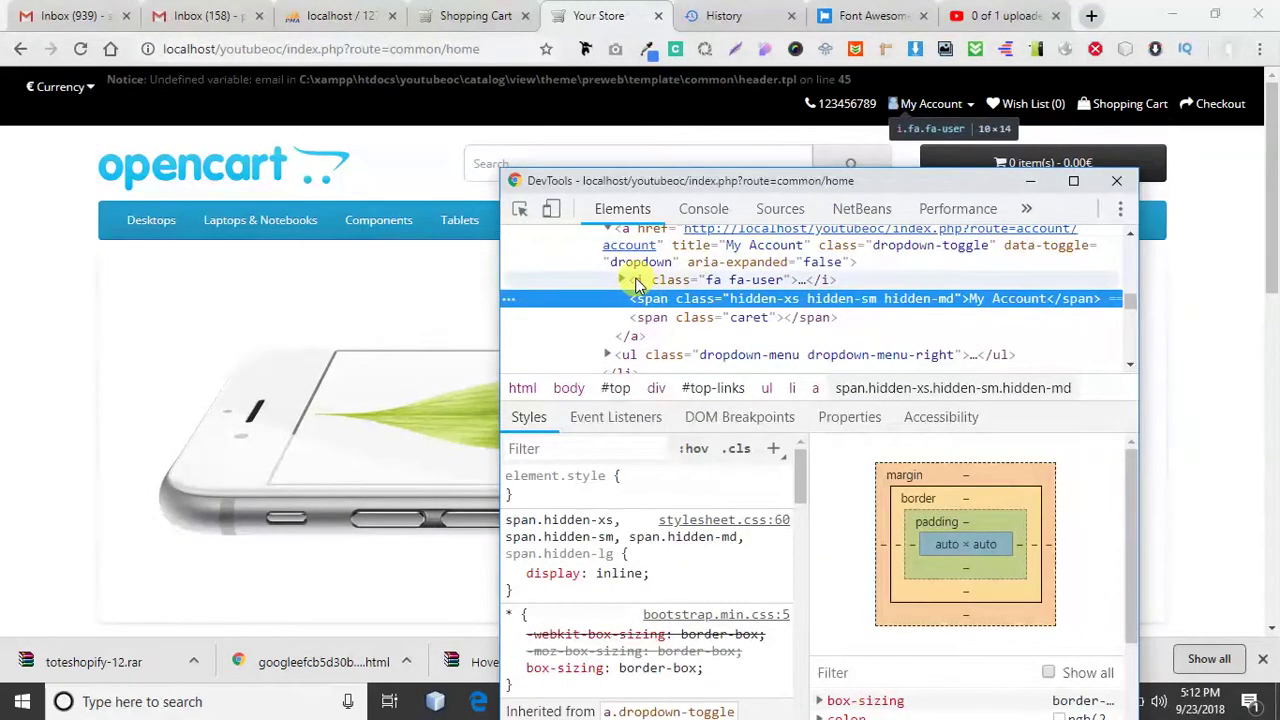
pyautogui.click(700, 250)
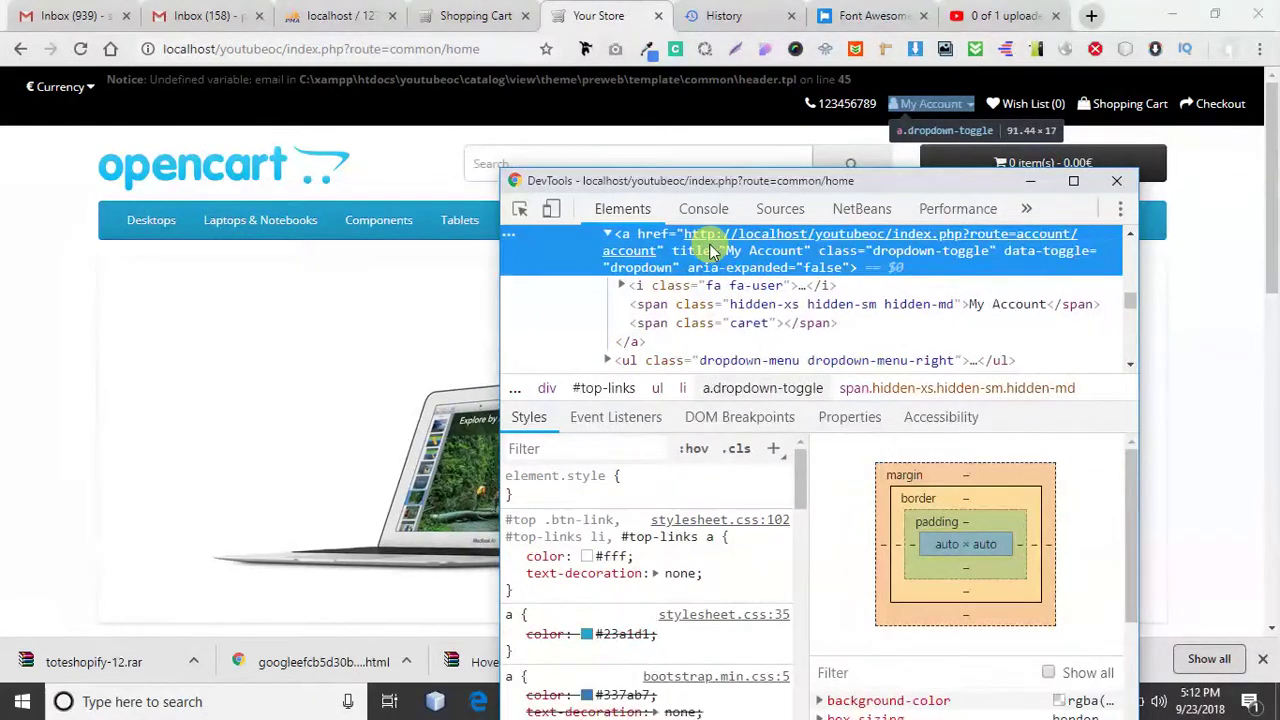
# Step: Browse the Elements tree around the account link and its li.dropdown parent
pyautogui.scroll(-2, 686, 562)
pyautogui.scroll(-2, 686, 562)
pyautogui.scroll(-2, 686, 562)
pyautogui.scroll(-2, 688, 558)
pyautogui.scroll(-2, 688, 560)
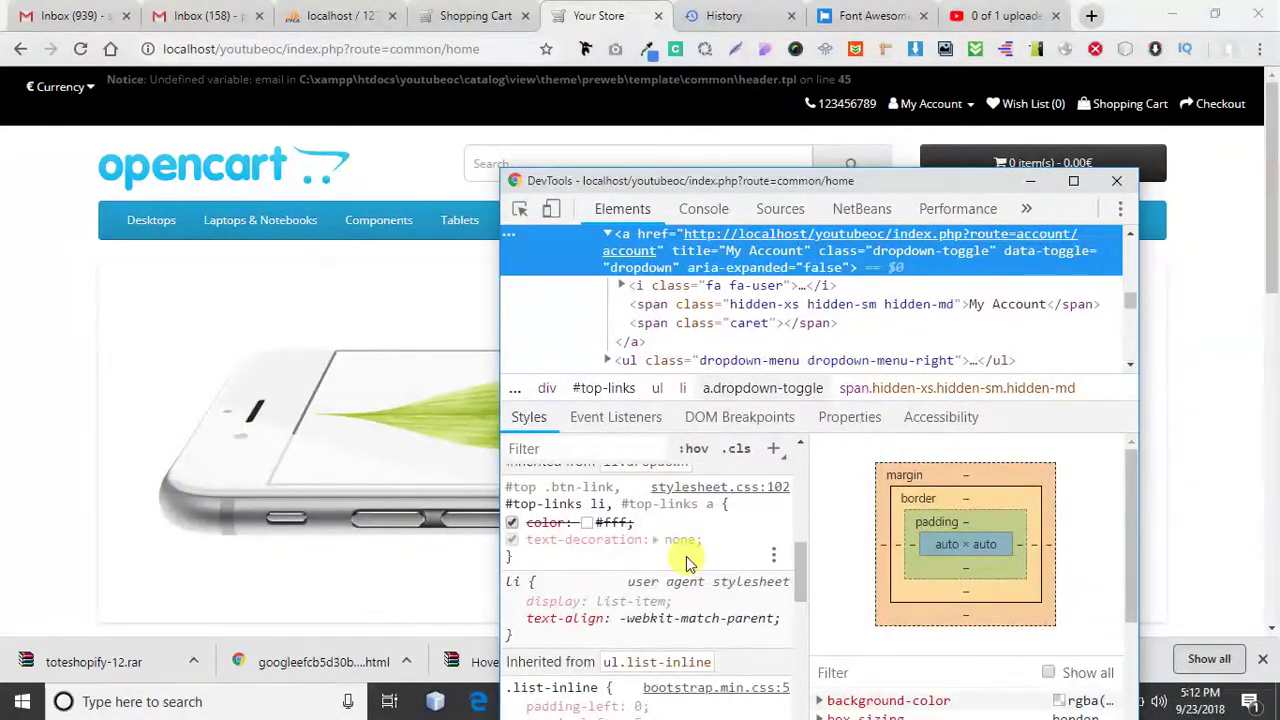
pyautogui.scroll(-2, 686, 562)
pyautogui.scroll(-2, 686, 562)
pyautogui.scroll(-3, 650, 565)
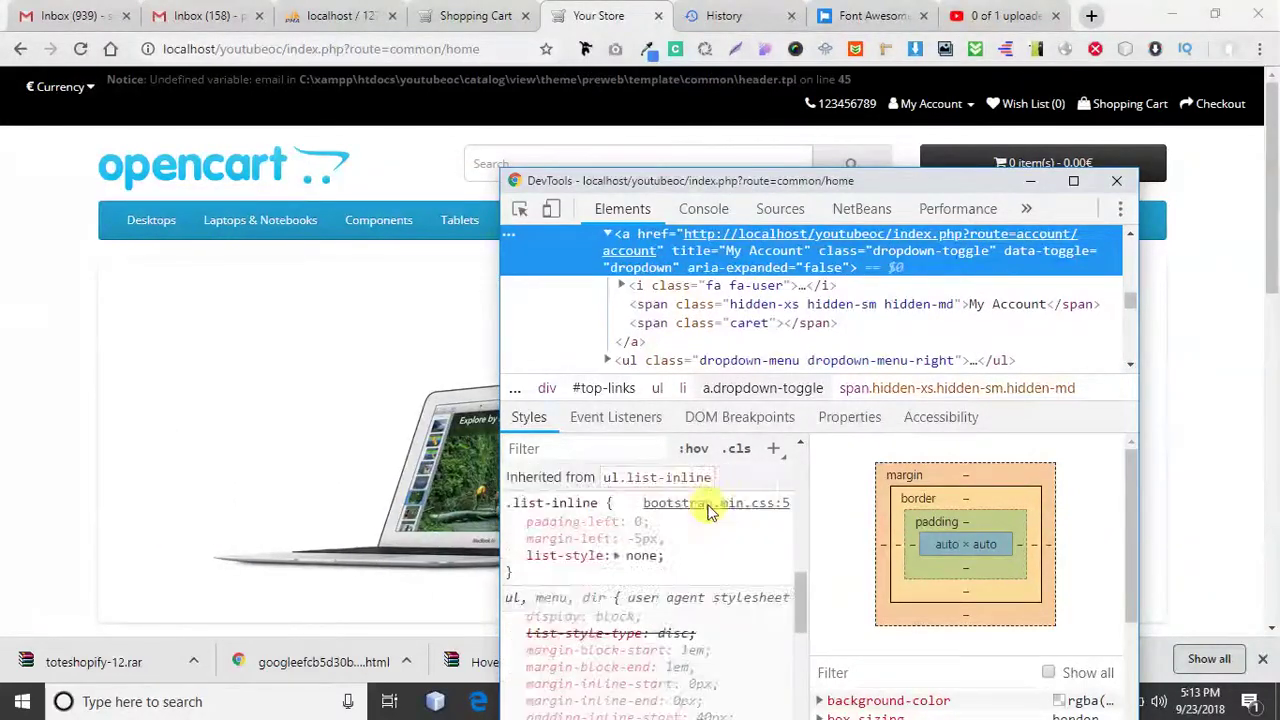
pyautogui.scroll(6, 730, 472)
pyautogui.scroll(2, 730, 472)
pyautogui.scroll(2, 690, 290)
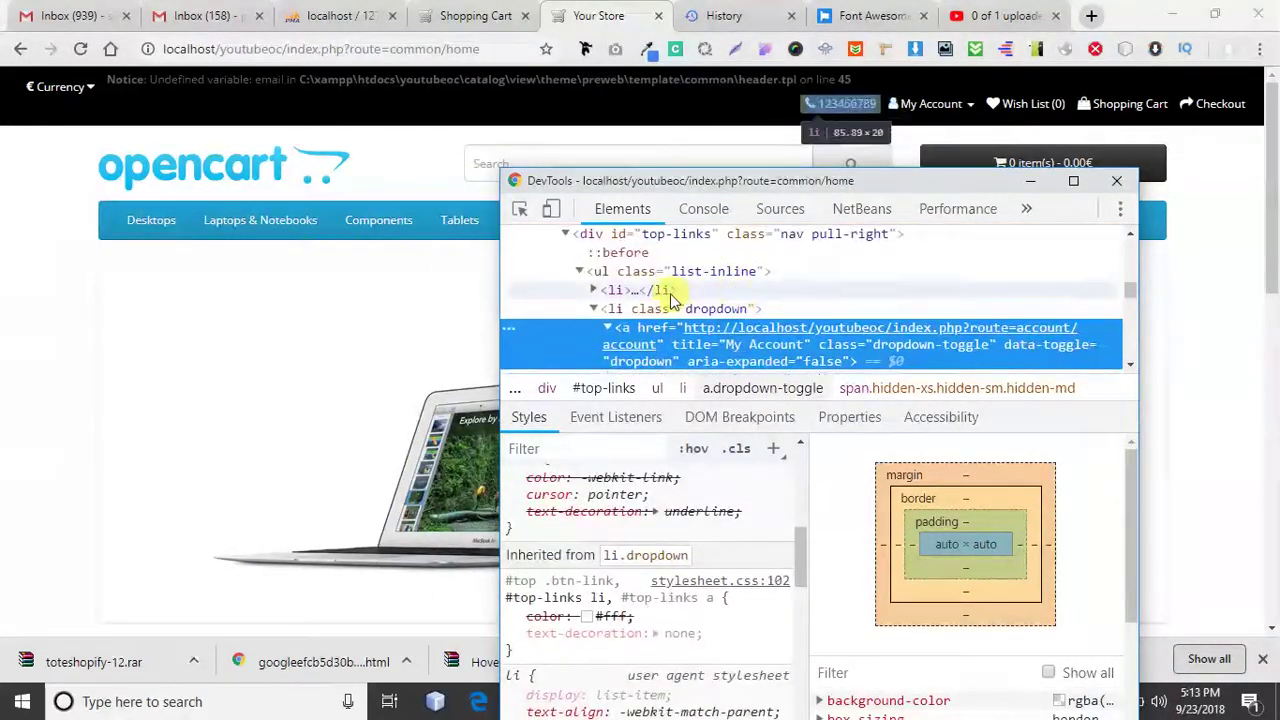
pyautogui.click(605, 329)
pyautogui.click(605, 329)
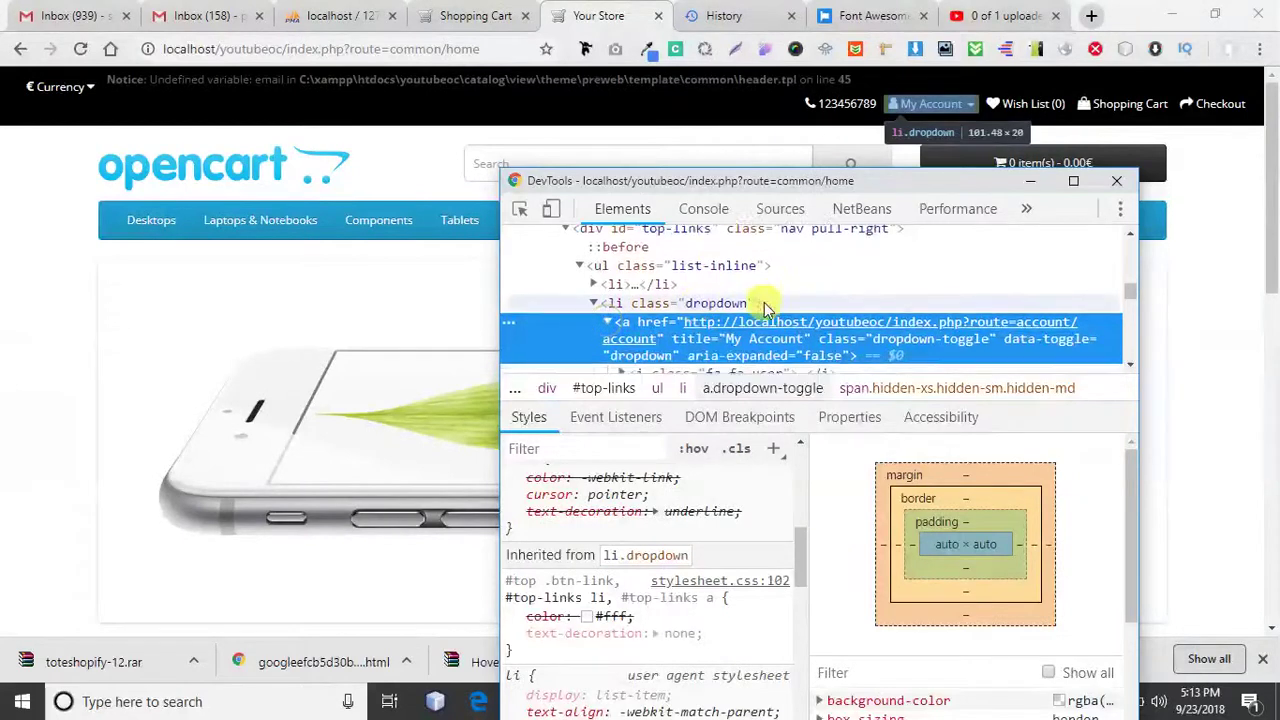
pyautogui.scroll(-2, 700, 290)
pyautogui.scroll(2, 740, 265)
pyautogui.click(688, 310)
pyautogui.click(678, 340)
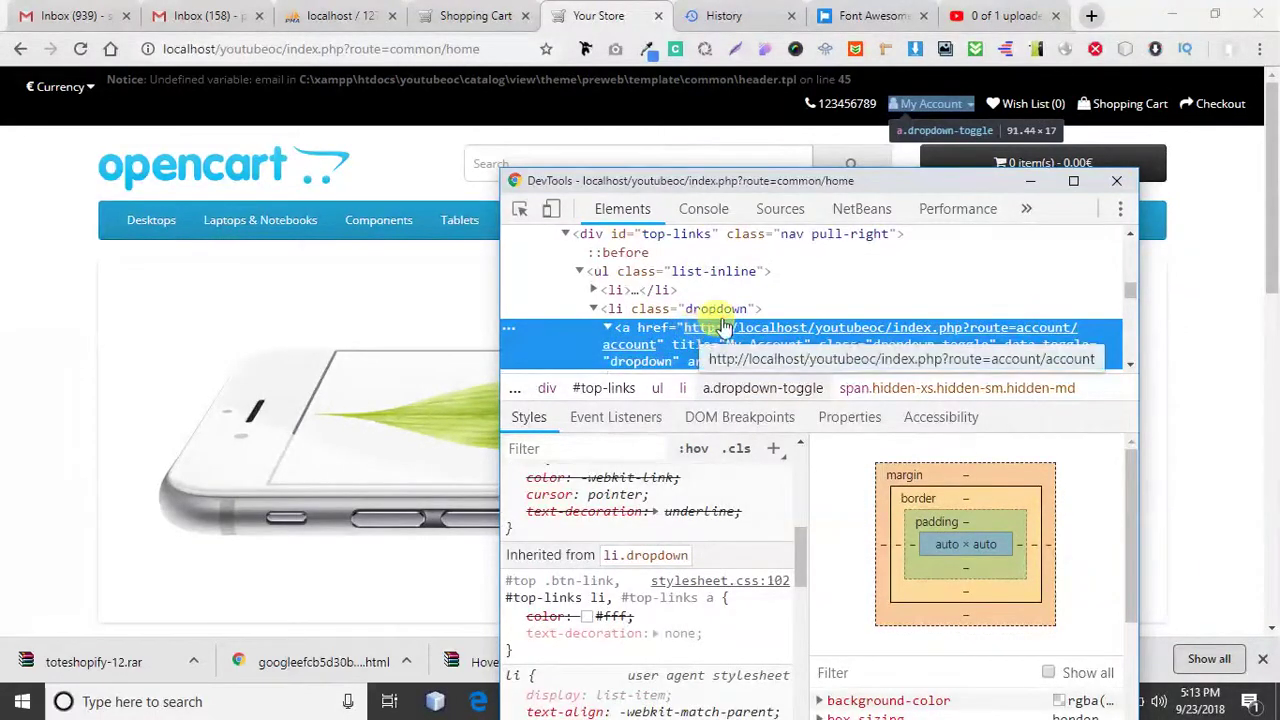
# Step: With the account dropdown open, re-inspect My Account and disable the #eee background-color
pyautogui.click(950, 101)
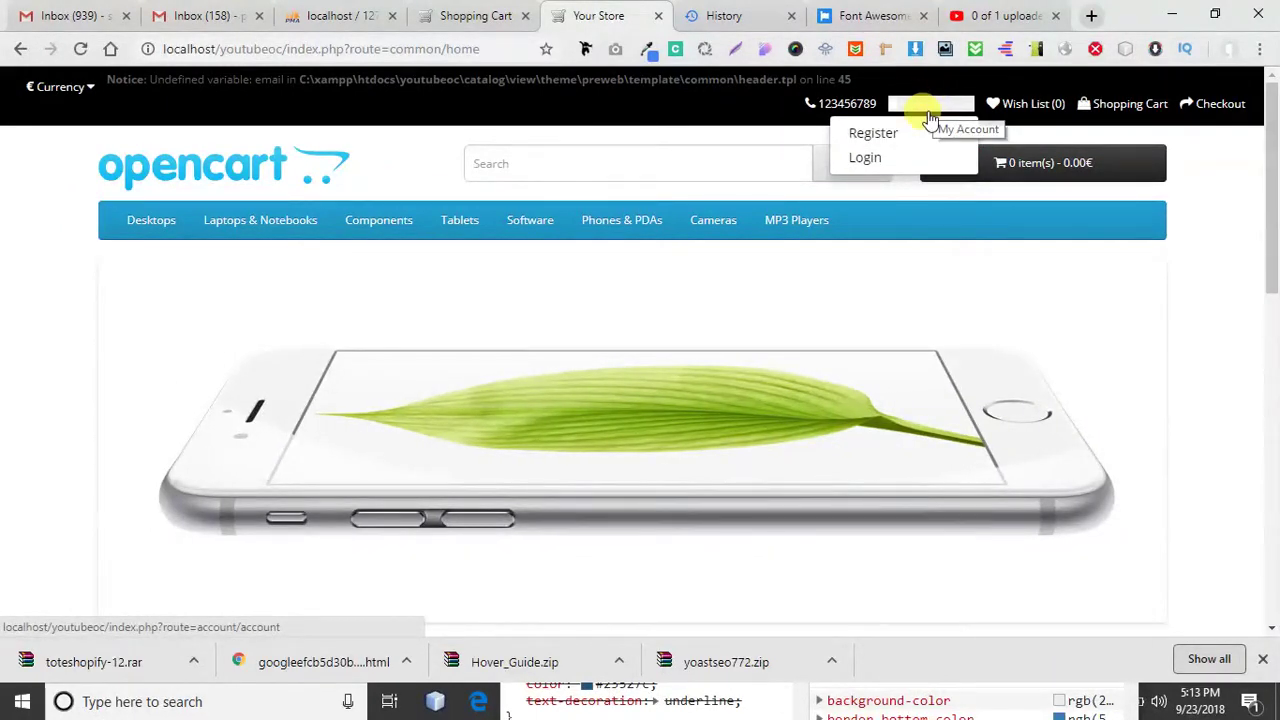
pyautogui.rightClick(933, 120)
pyautogui.click(955, 257)
pyautogui.click(948, 140)
pyautogui.click(765, 255)
pyautogui.scroll(-2, 668, 560)
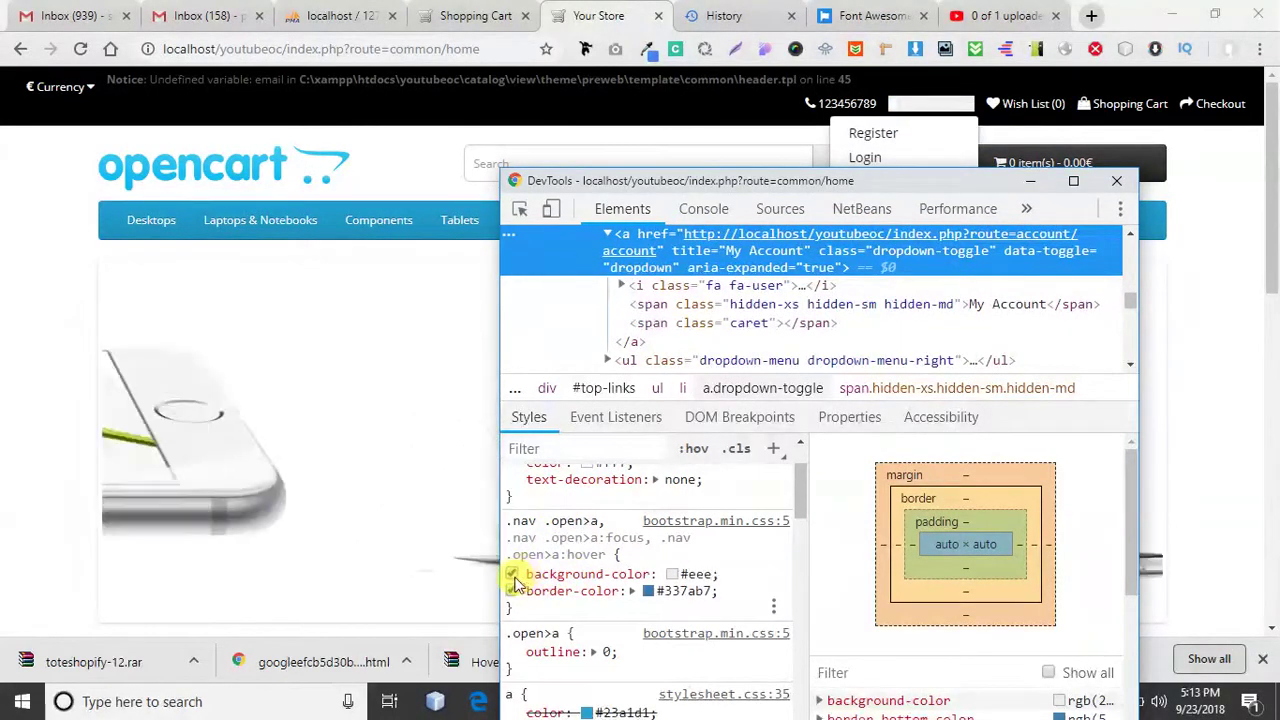
pyautogui.click(512, 575)
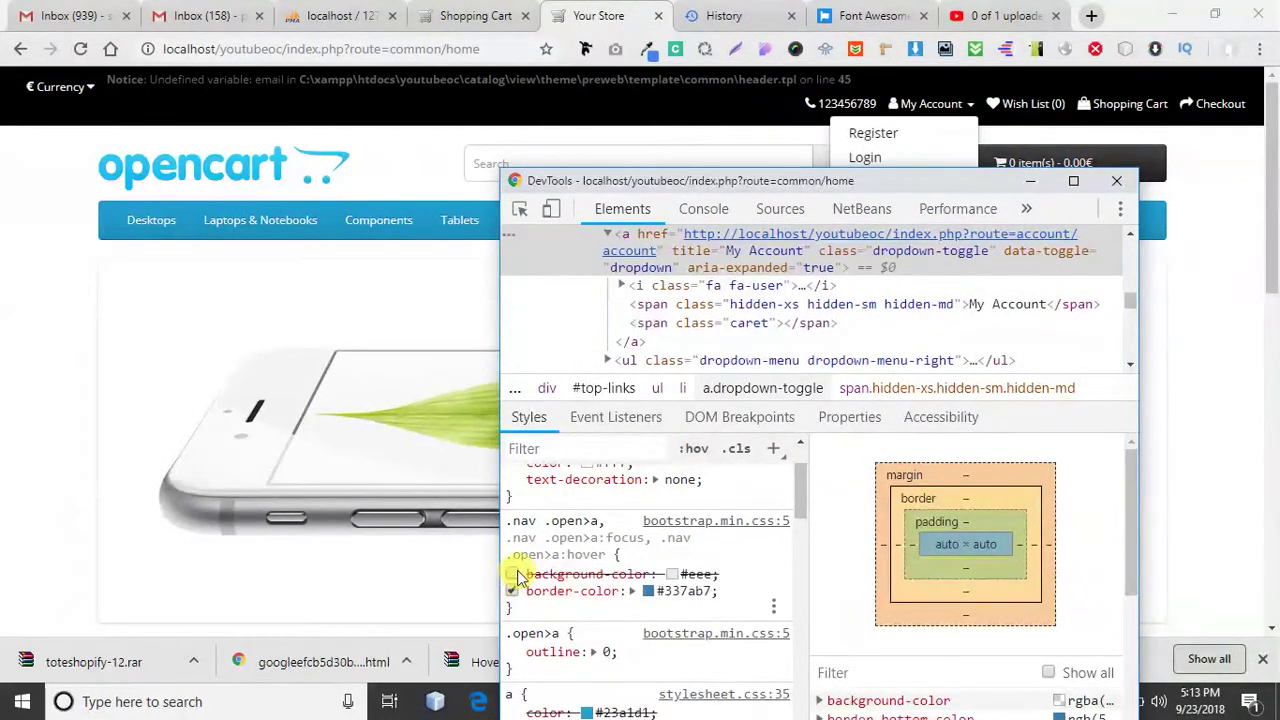
# Step: Select the full .nav .open>a, :focus, :hover selector in the Styles pane
pyautogui.click(563, 519)
pyautogui.click(600, 520)
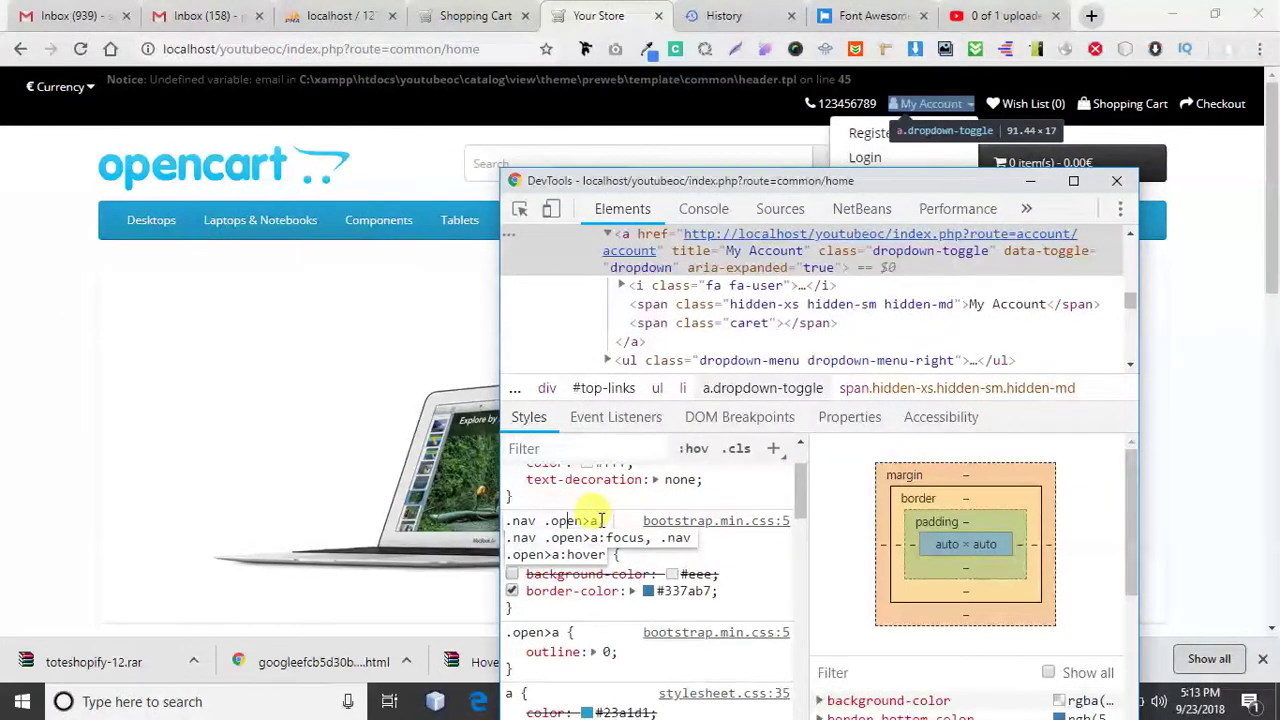
pyautogui.moveTo(575, 517); pyautogui.dragTo(507, 522)
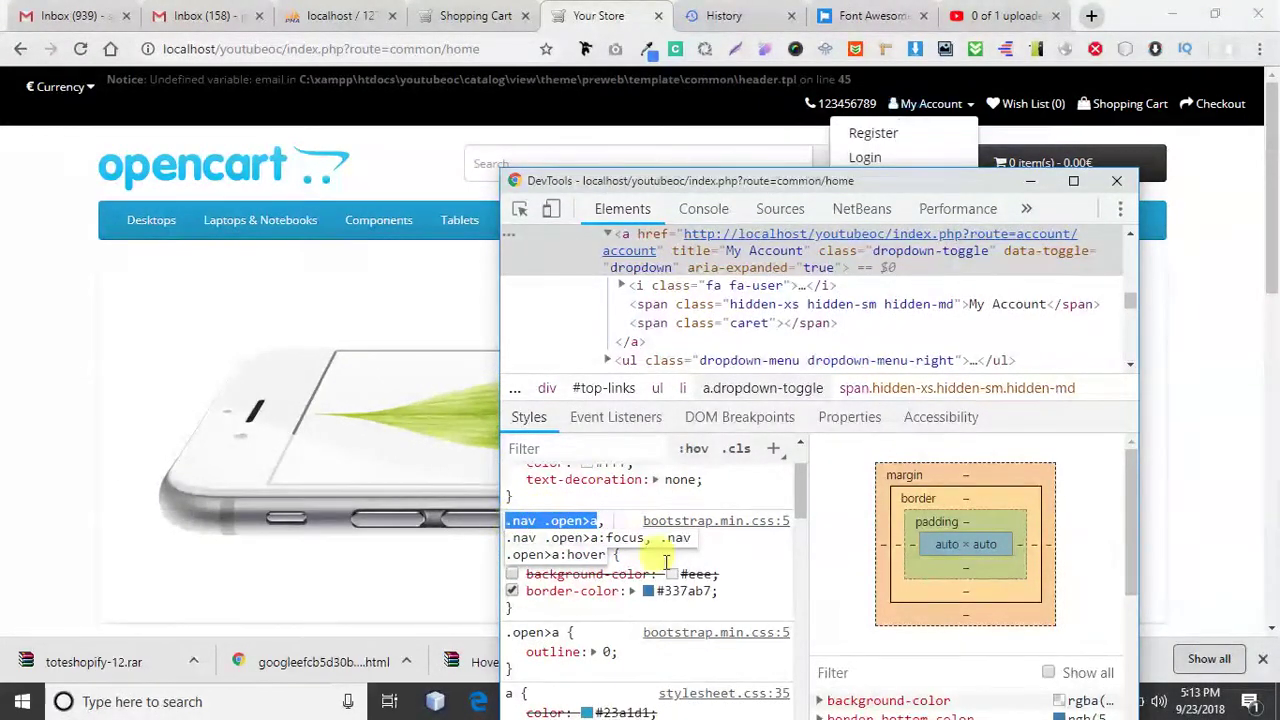
pyautogui.scroll(2, 722, 565)
pyautogui.scroll(-2, 727, 570)
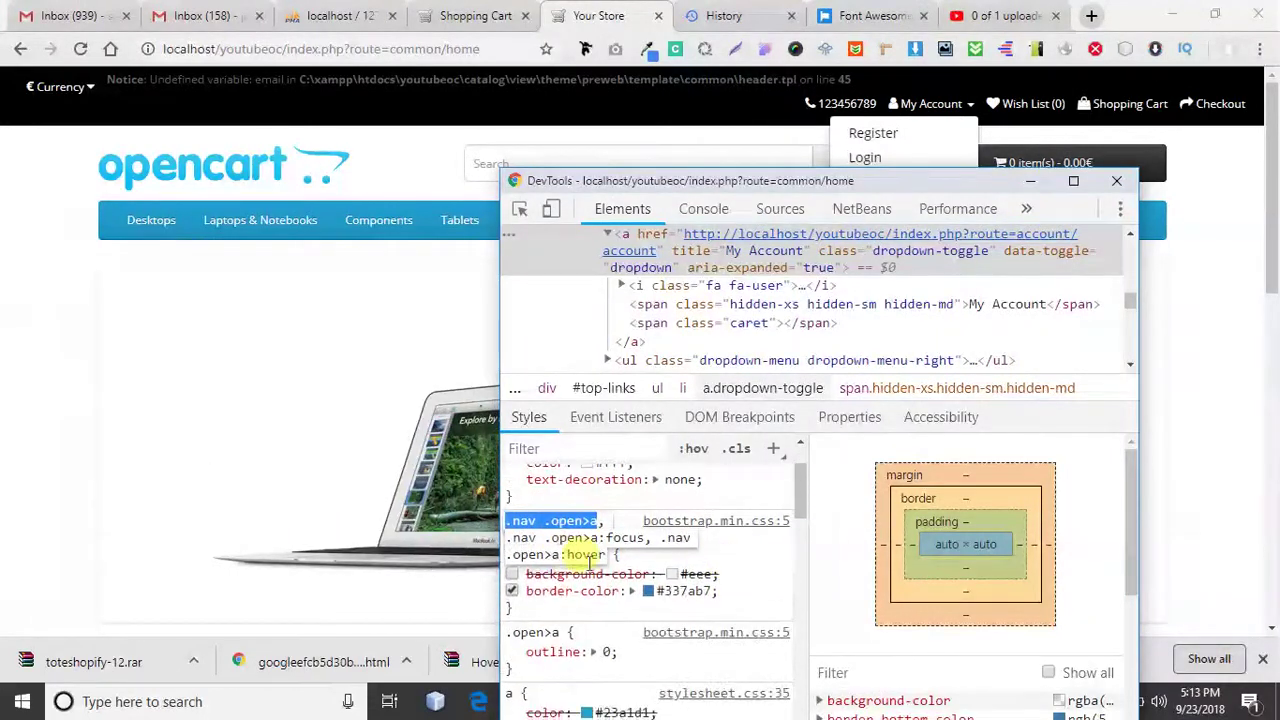
pyautogui.tripleClick(570, 558)
pyautogui.hotkey('ctrl', 'c')
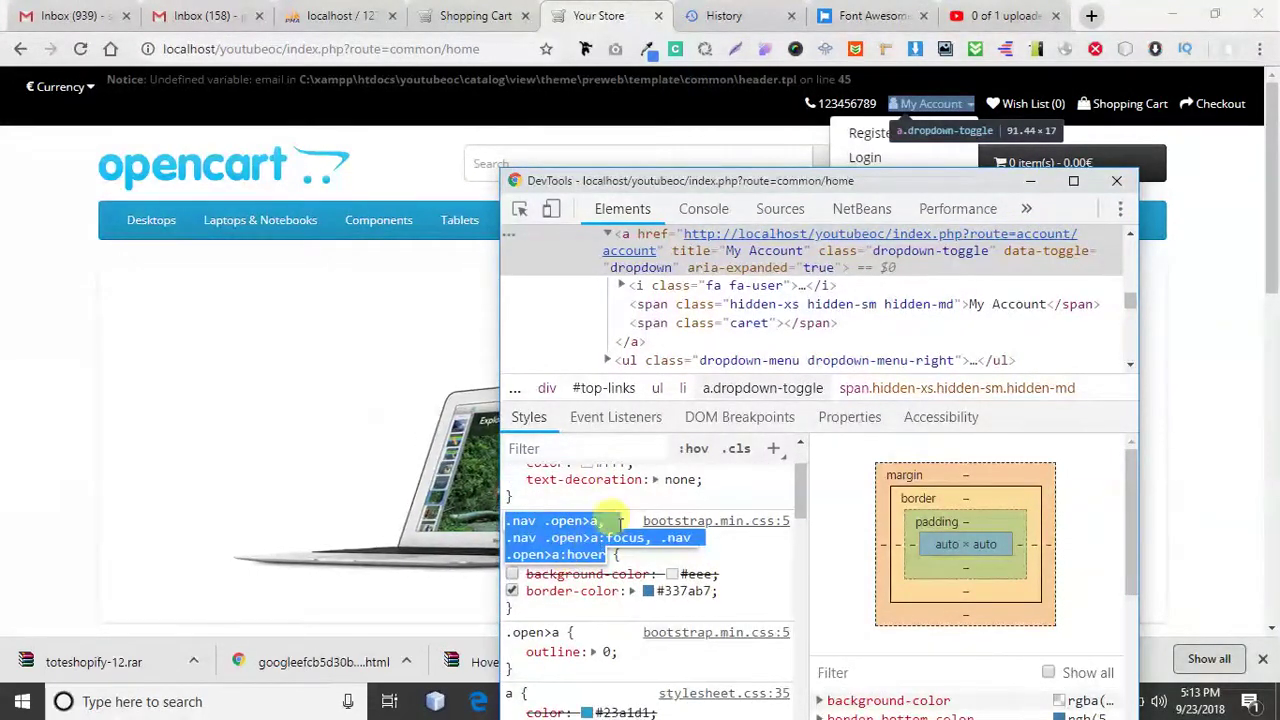
# Step: Close DevTools and scroll stylesheet.css to the #top-links .dropdown:focus rule
pyautogui.click(1116, 180)
pyautogui.click(1165, 16)
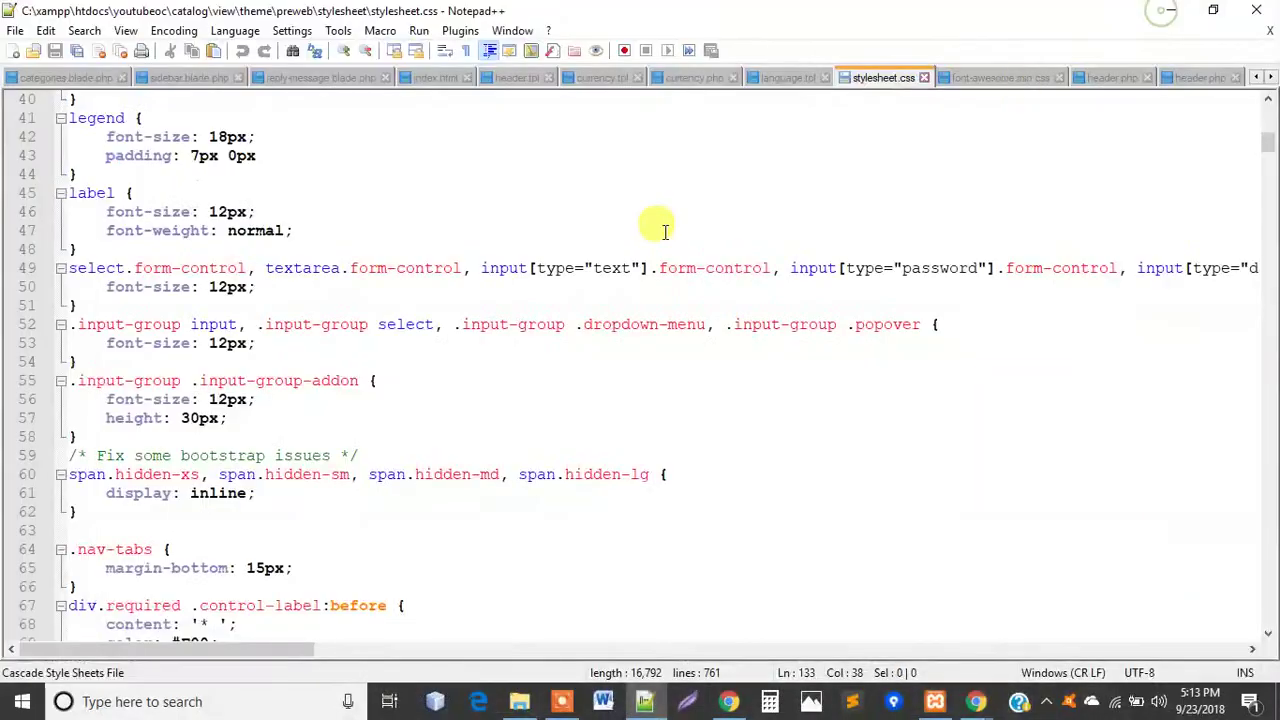
pyautogui.scroll(5, 230, 478)
pyautogui.scroll(8, 180, 475)
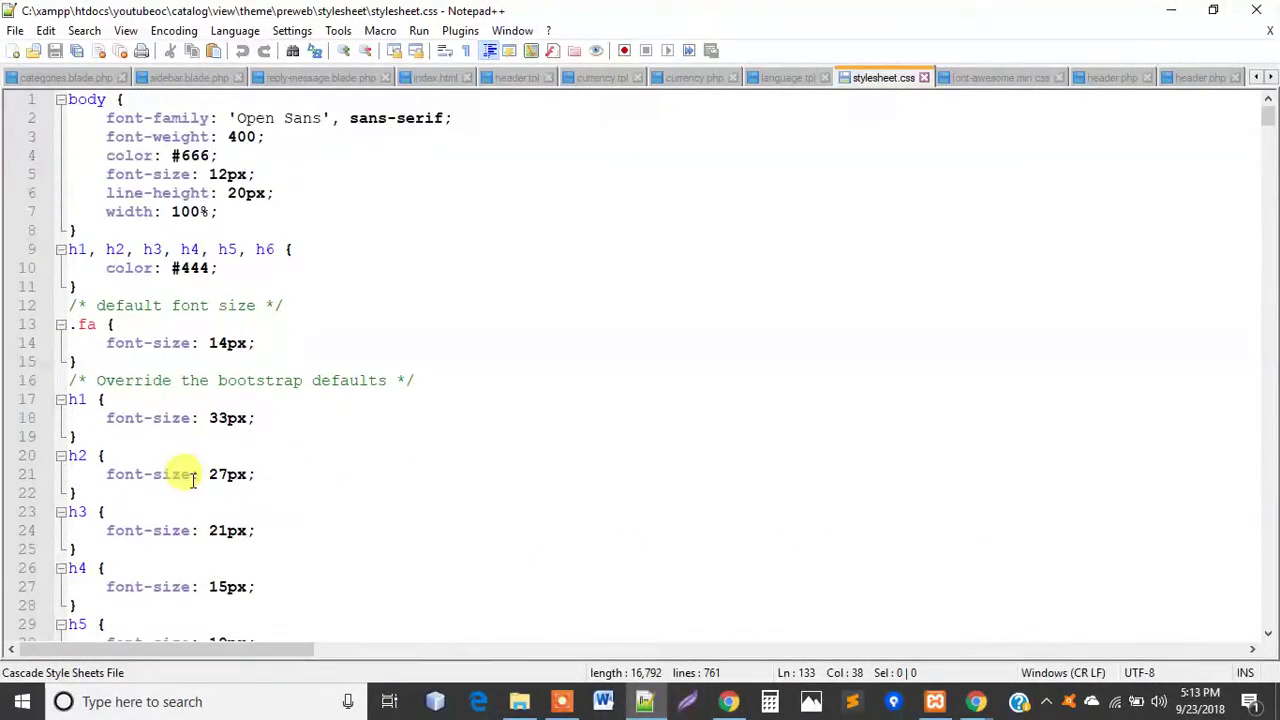
pyautogui.scroll(-2, 193, 478)
pyautogui.scroll(-8, 193, 478)
pyautogui.scroll(-6, 193, 478)
pyautogui.scroll(-7, 193, 478)
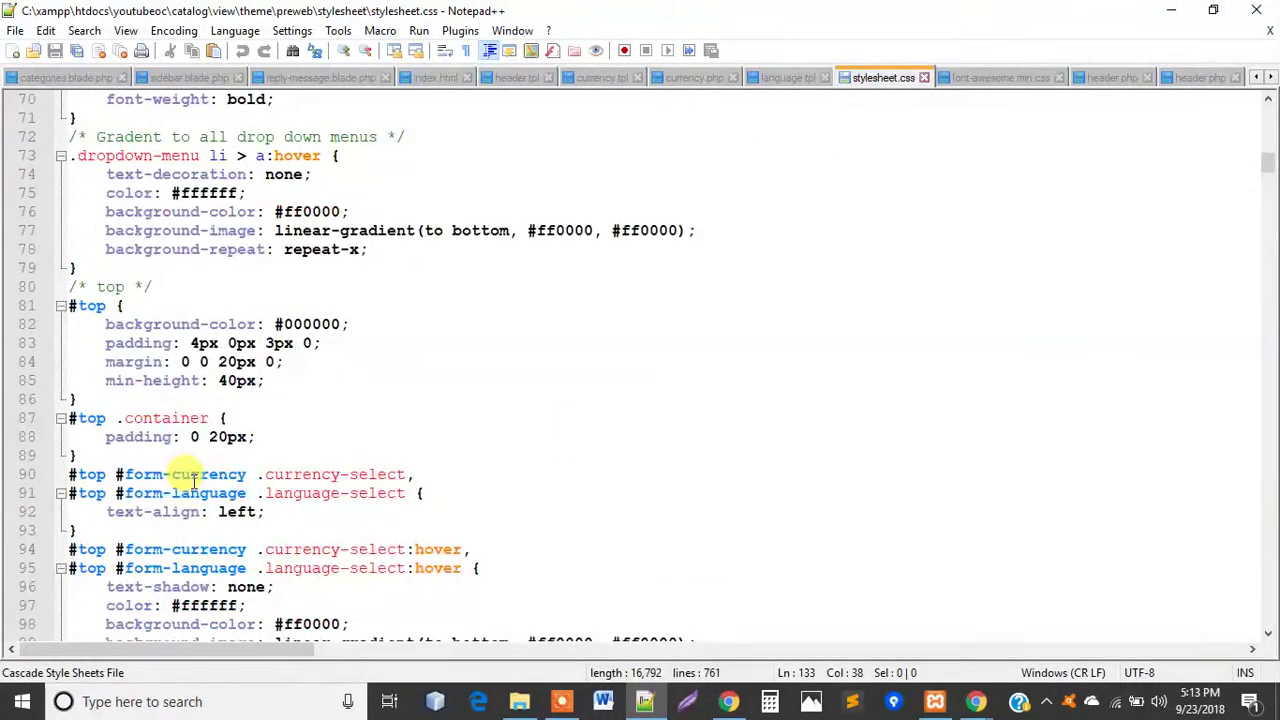
pyautogui.scroll(-3, 193, 478)
pyautogui.scroll(4, 193, 478)
pyautogui.scroll(1, 193, 478)
pyautogui.scroll(-4, 193, 478)
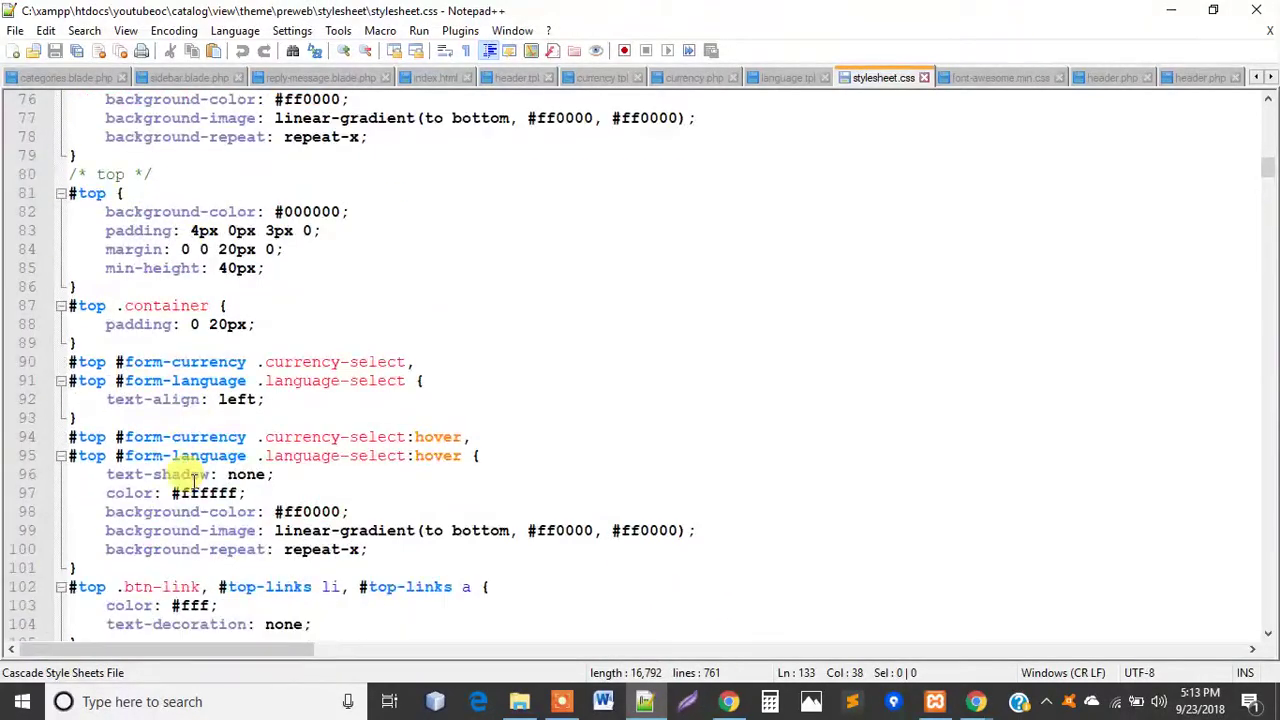
pyautogui.scroll(-5, 193, 478)
pyautogui.scroll(-4, 193, 478)
pyautogui.scroll(-3, 193, 478)
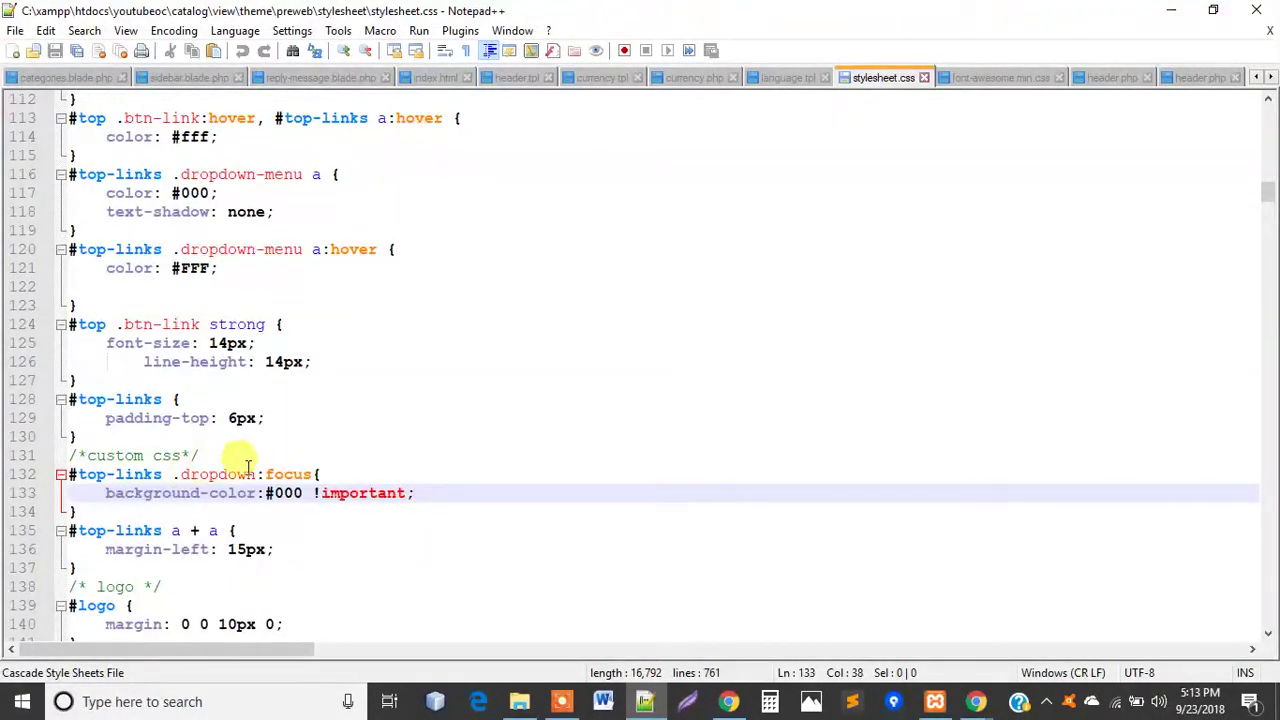
# Step: Below that rule, paste the .nav .open>a selector with background-color: transparent
pyautogui.click(155, 511)
pyautogui.press('Return')
pyautogui.hotkey('ctrl', 'v')
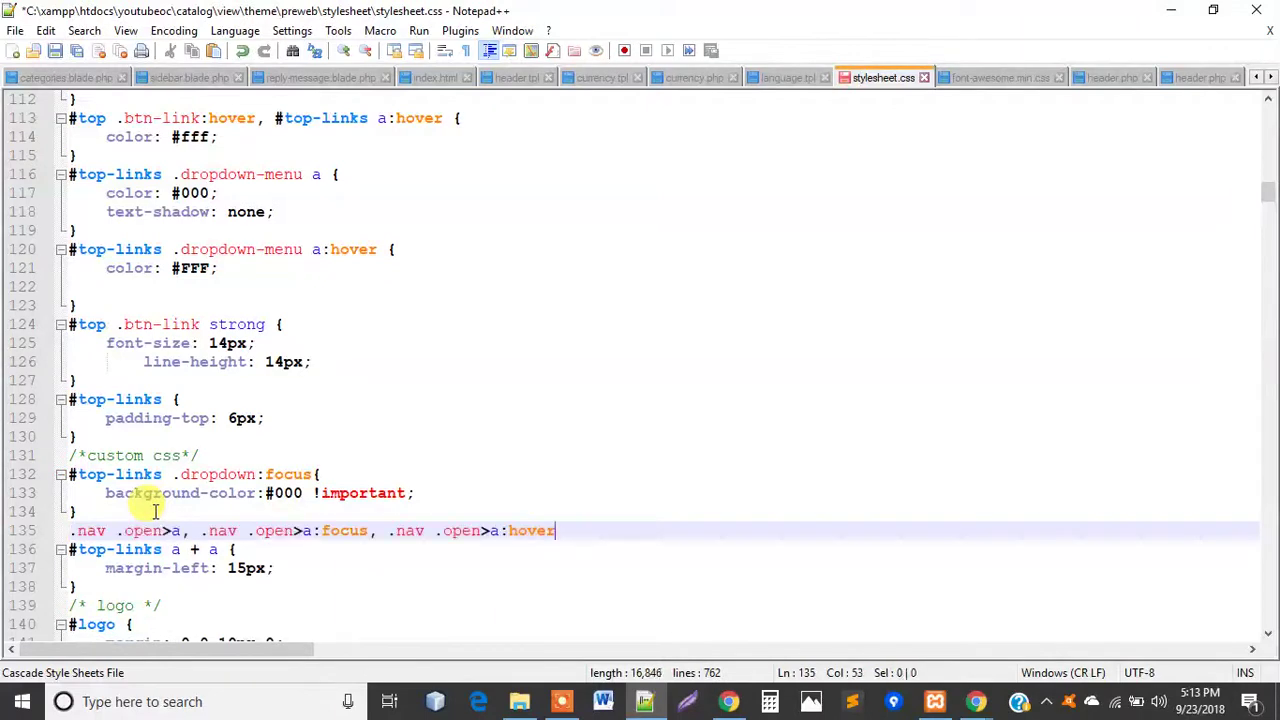
pyautogui.write('{')
pyautogui.press('Return')
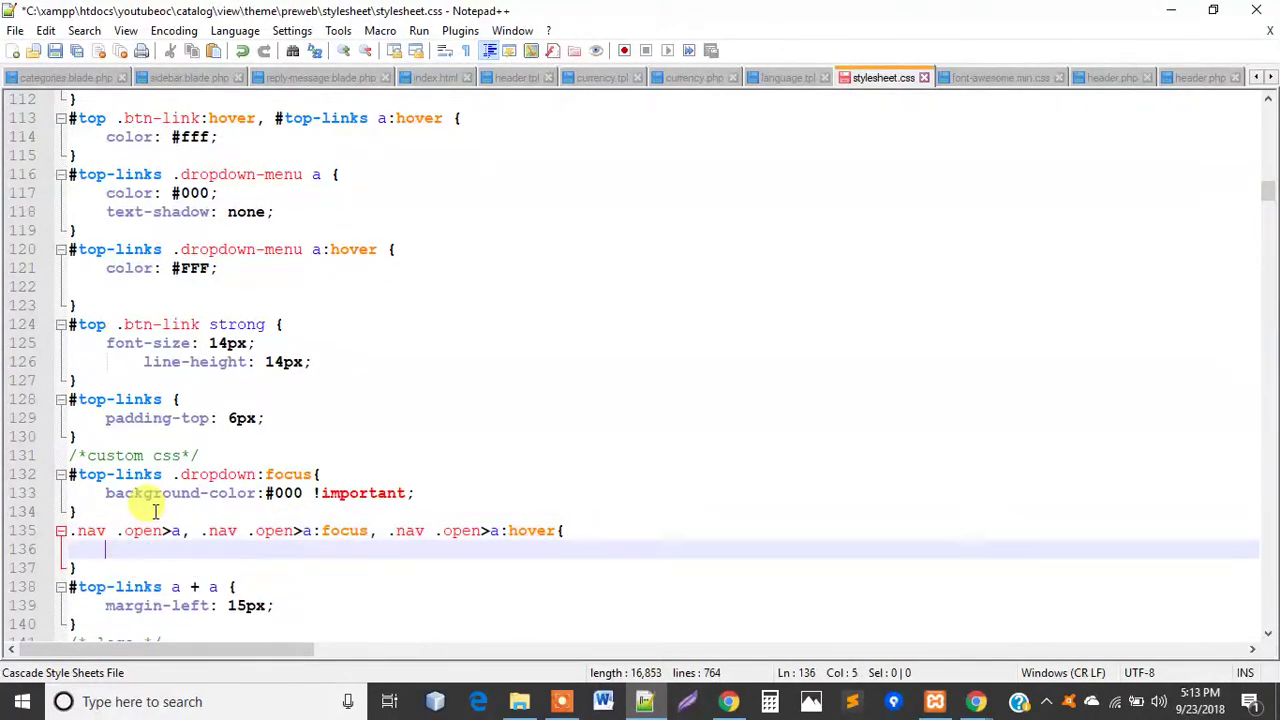
pyautogui.write('ba')
pyautogui.press('Down')
pyautogui.press('Down')
pyautogui.press('Return')
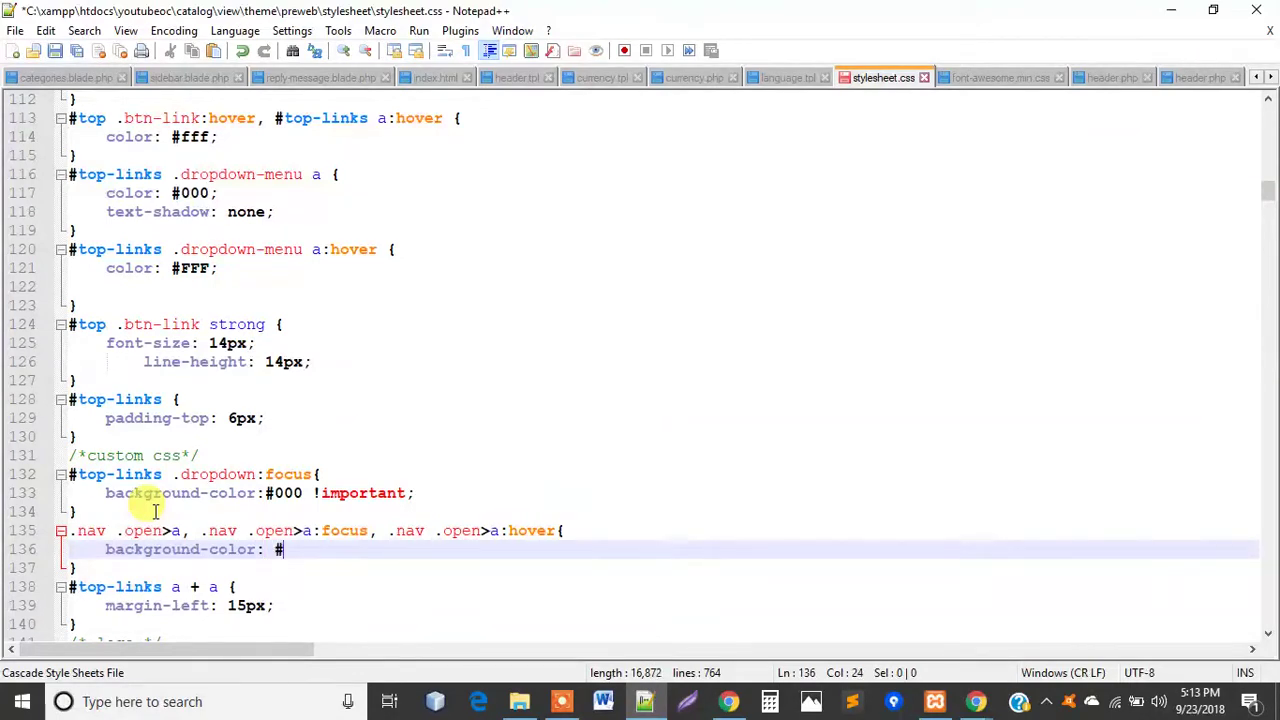
pyautogui.write('tran')
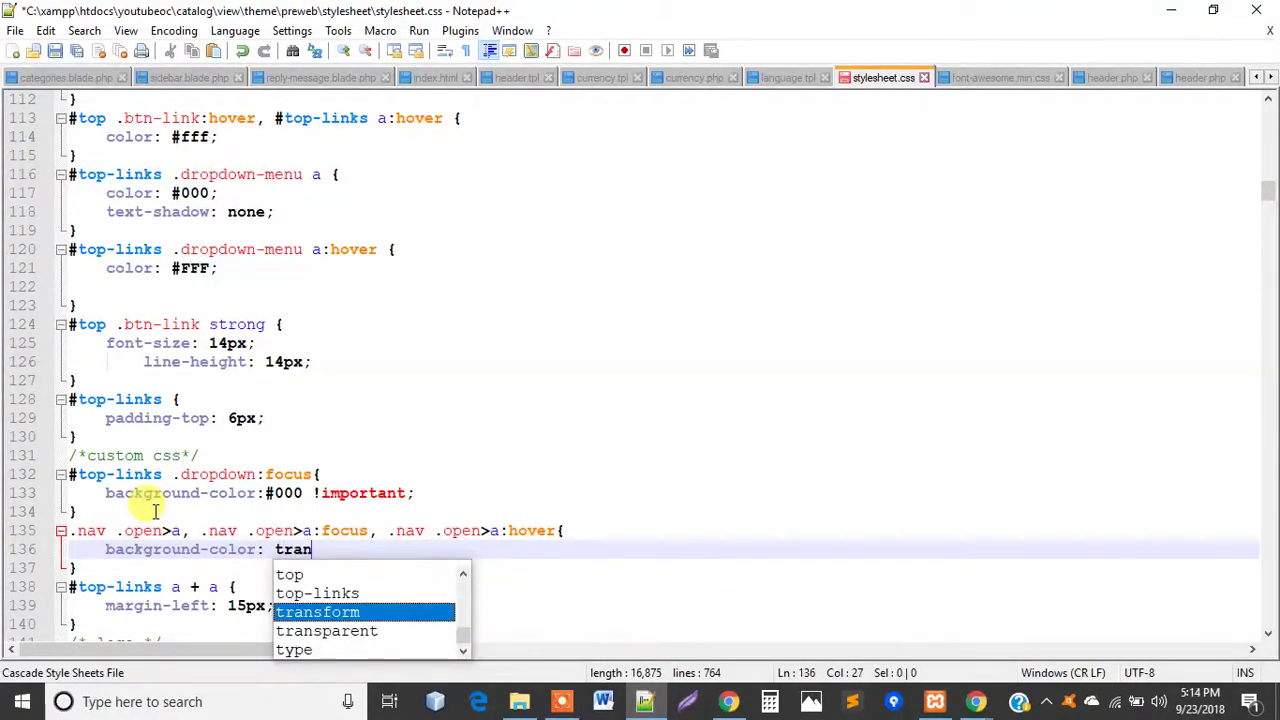
pyautogui.press('Return')
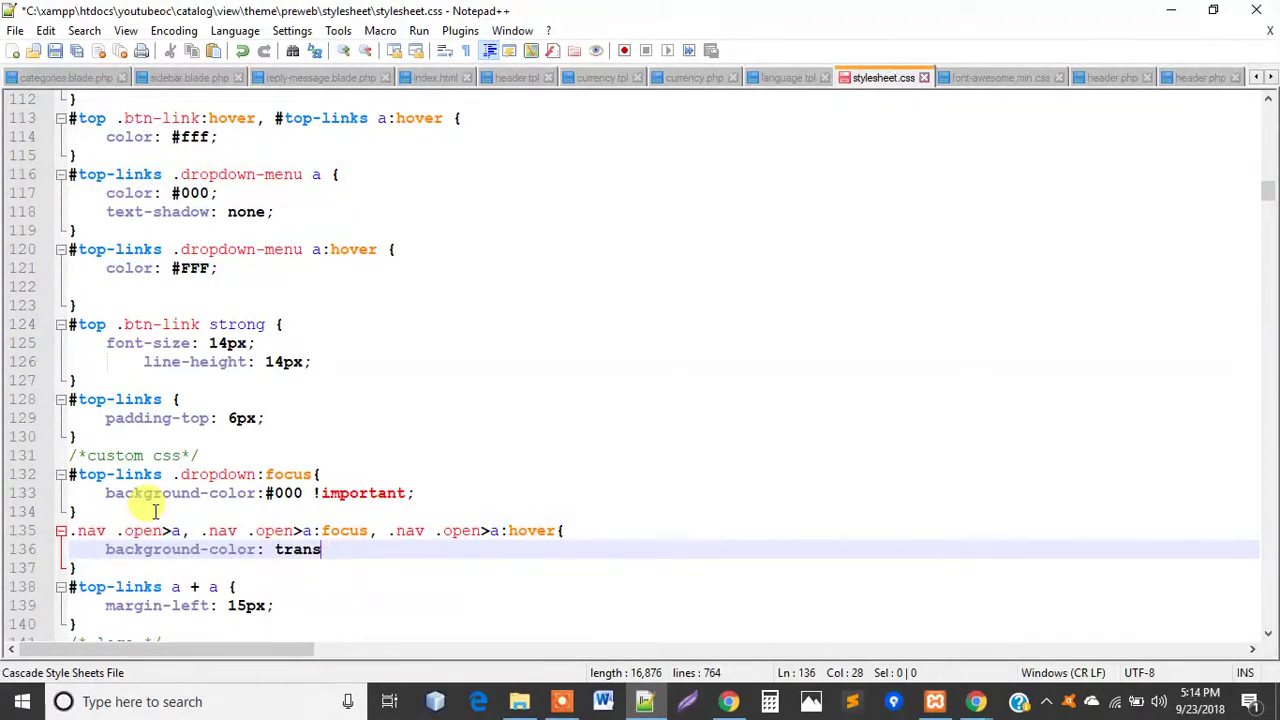
pyautogui.write('parent;')
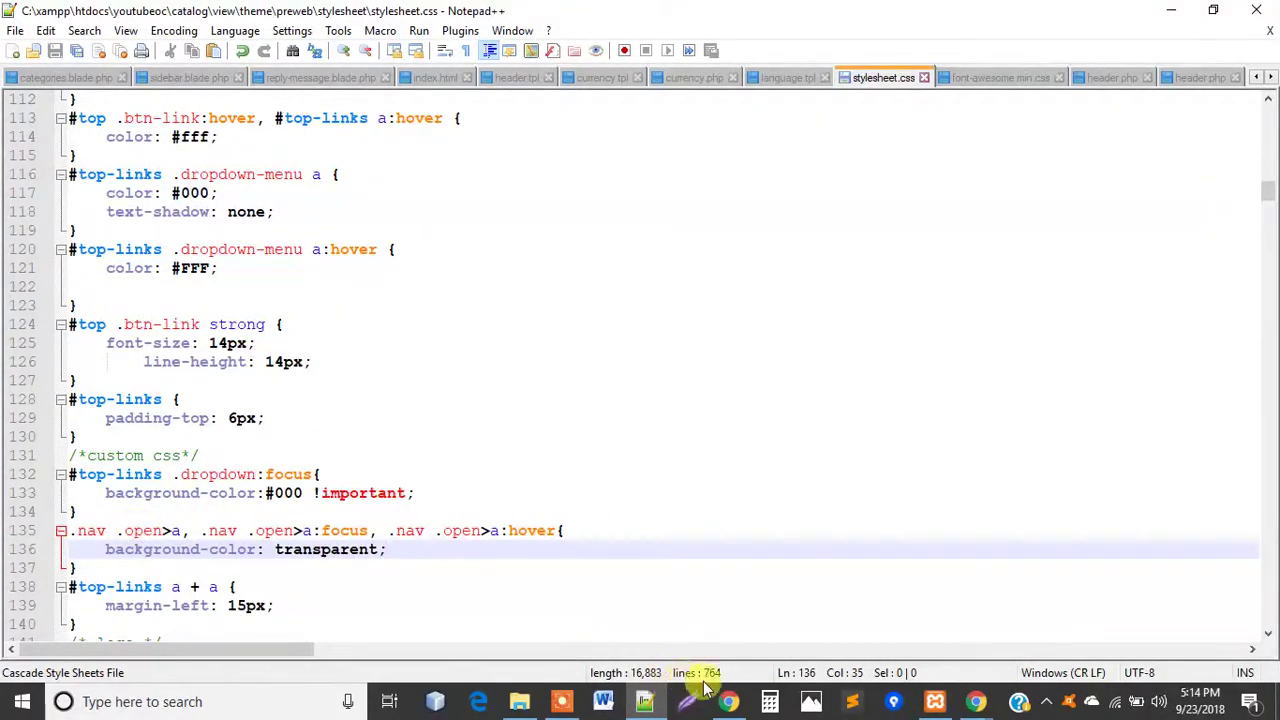
# Step: Reload the store home page with F5 to check the dropdown, then minimize Chrome
pyautogui.click(724, 697)
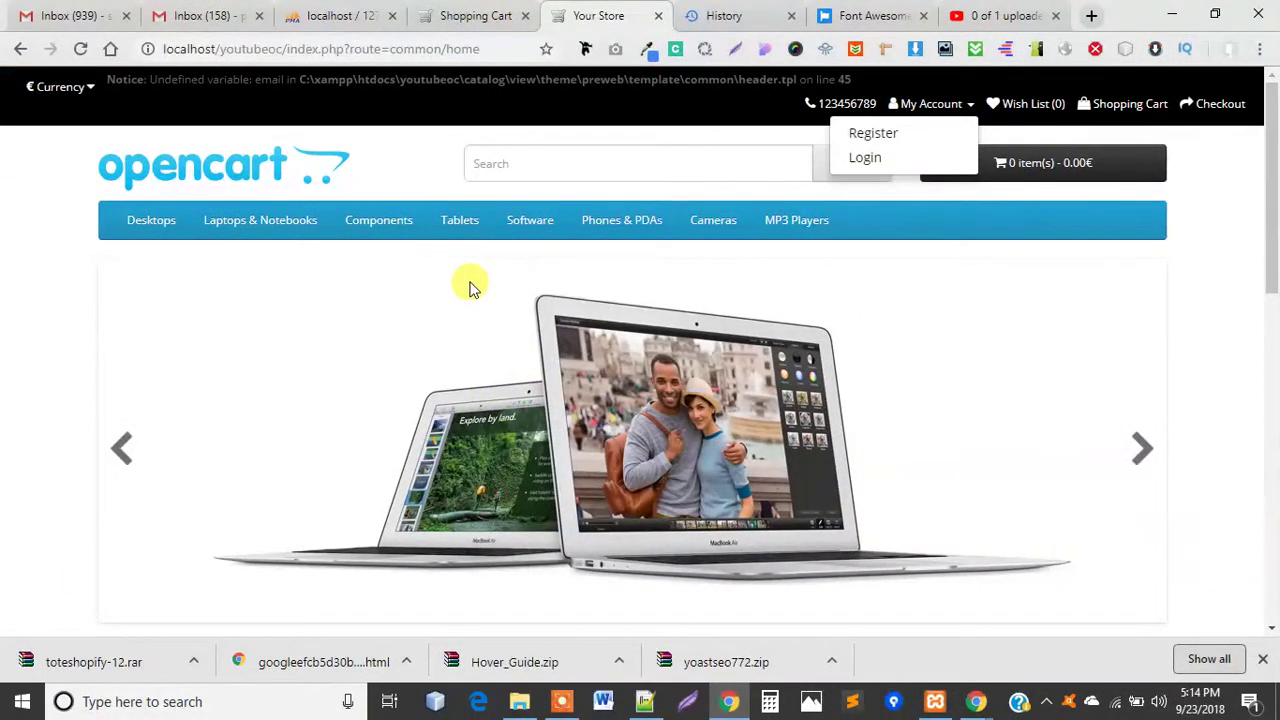
pyautogui.press('F5')
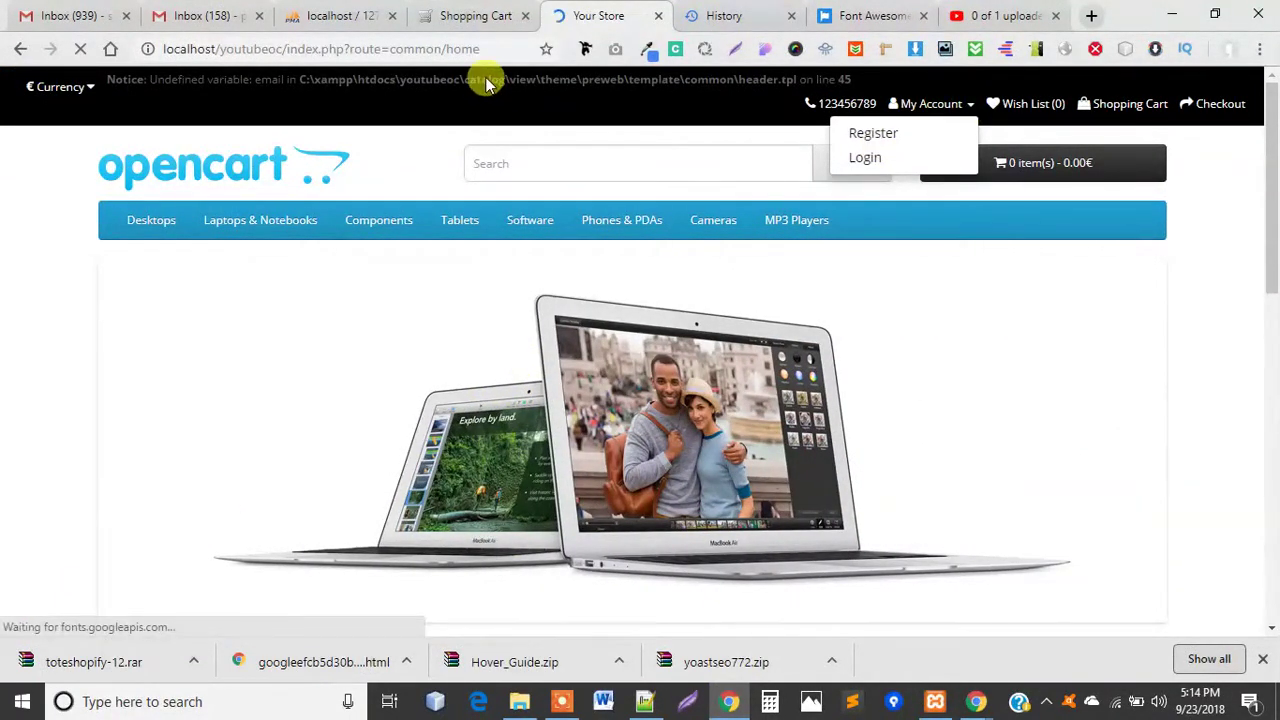
pyautogui.click(1173, 12)
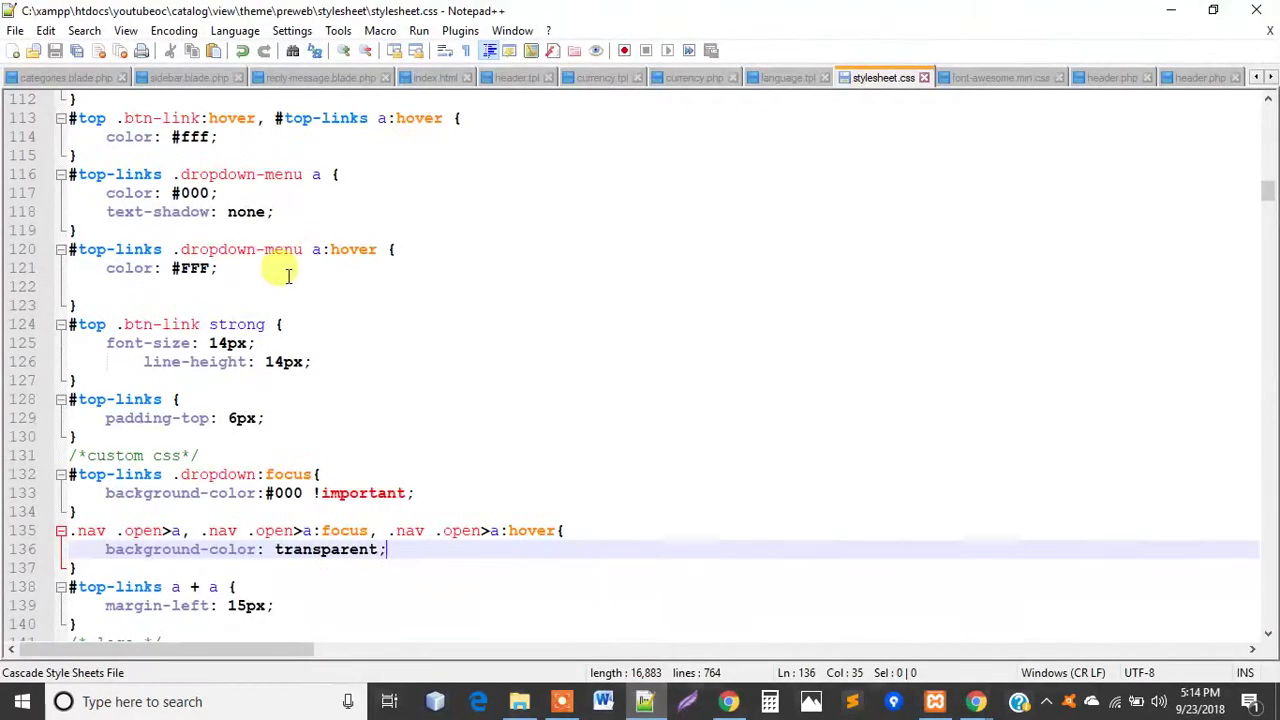
# Step: Browse into view/theme/preweb/template/common in File Explorer, then return to Notepad++
pyautogui.click(1171, 10)
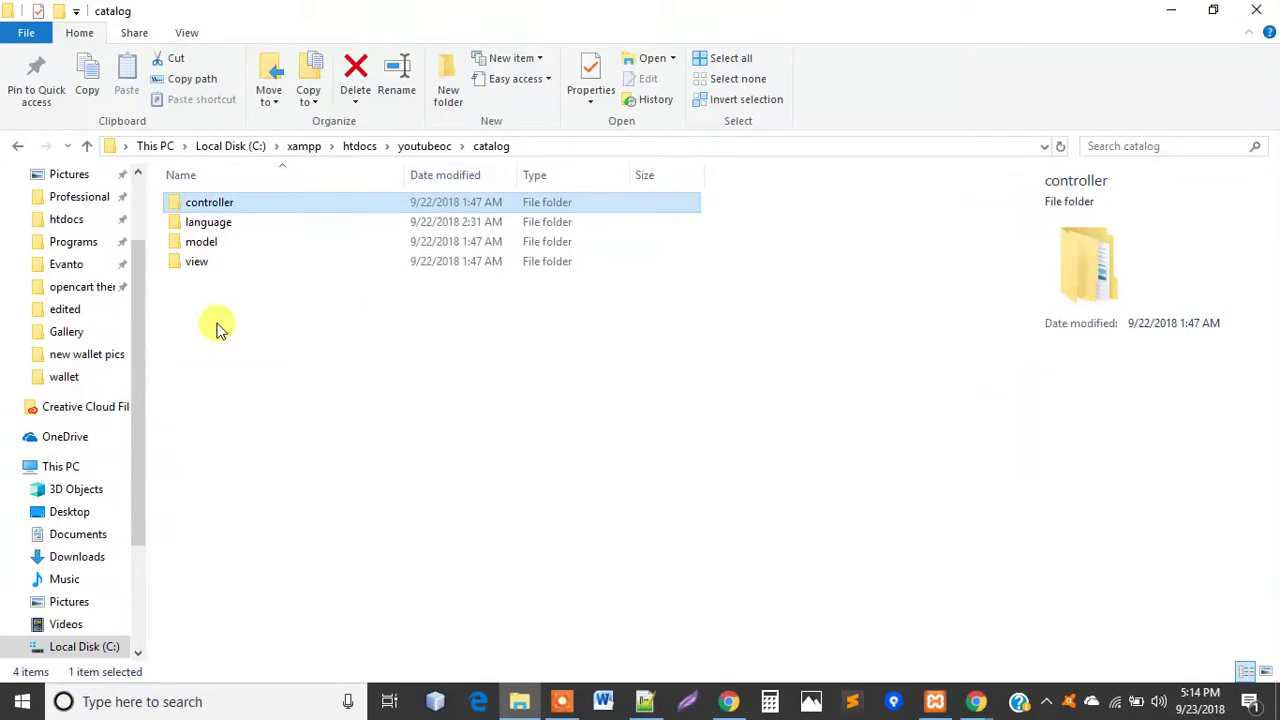
pyautogui.doubleClick(199, 265)
pyautogui.click(207, 230)
pyautogui.doubleClick(207, 228)
pyautogui.click(209, 222)
pyautogui.doubleClick(209, 222)
pyautogui.click(210, 245)
pyautogui.doubleClick(209, 245)
pyautogui.doubleClick(213, 265)
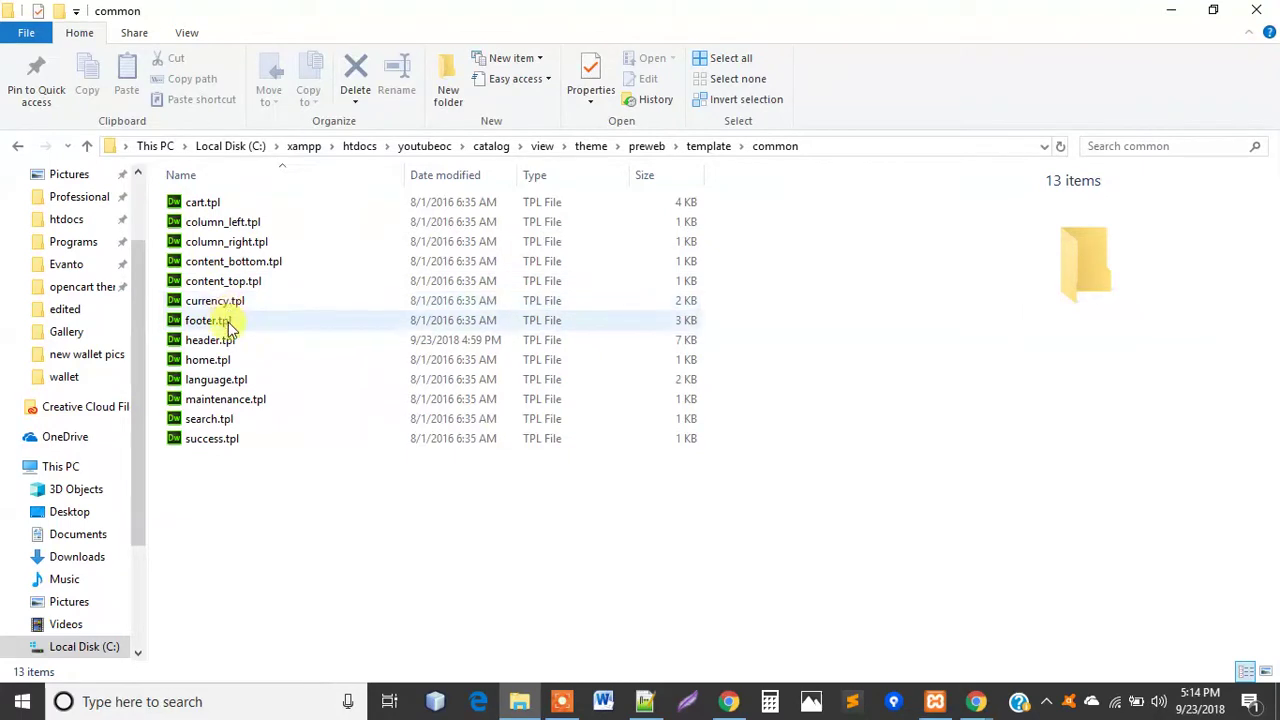
pyautogui.click(645, 701)
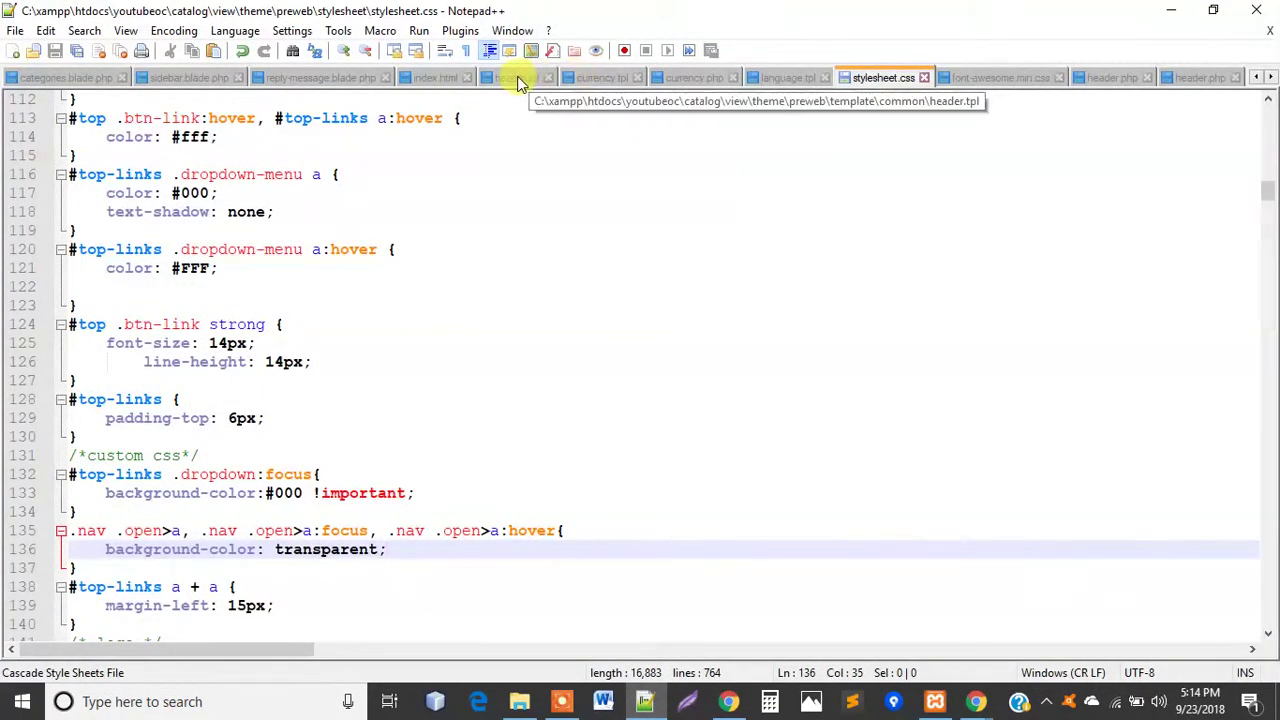
# Step: In header.tpl, scroll to the top-links account list and select the $download variable
pyautogui.click(515, 80)
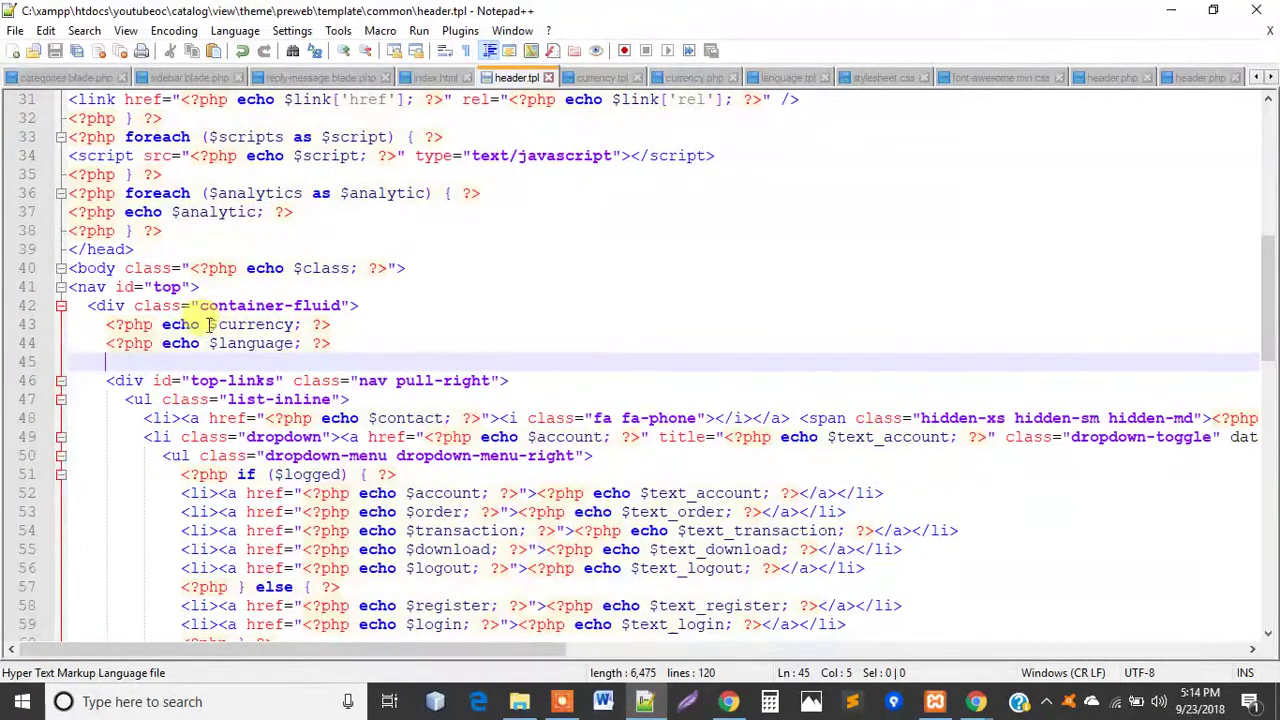
pyautogui.scroll(2, 283, 263)
pyautogui.scroll(-2, 300, 240)
pyautogui.scroll(-1, 370, 300)
pyautogui.scroll(-1, 405, 380)
pyautogui.click(432, 380)
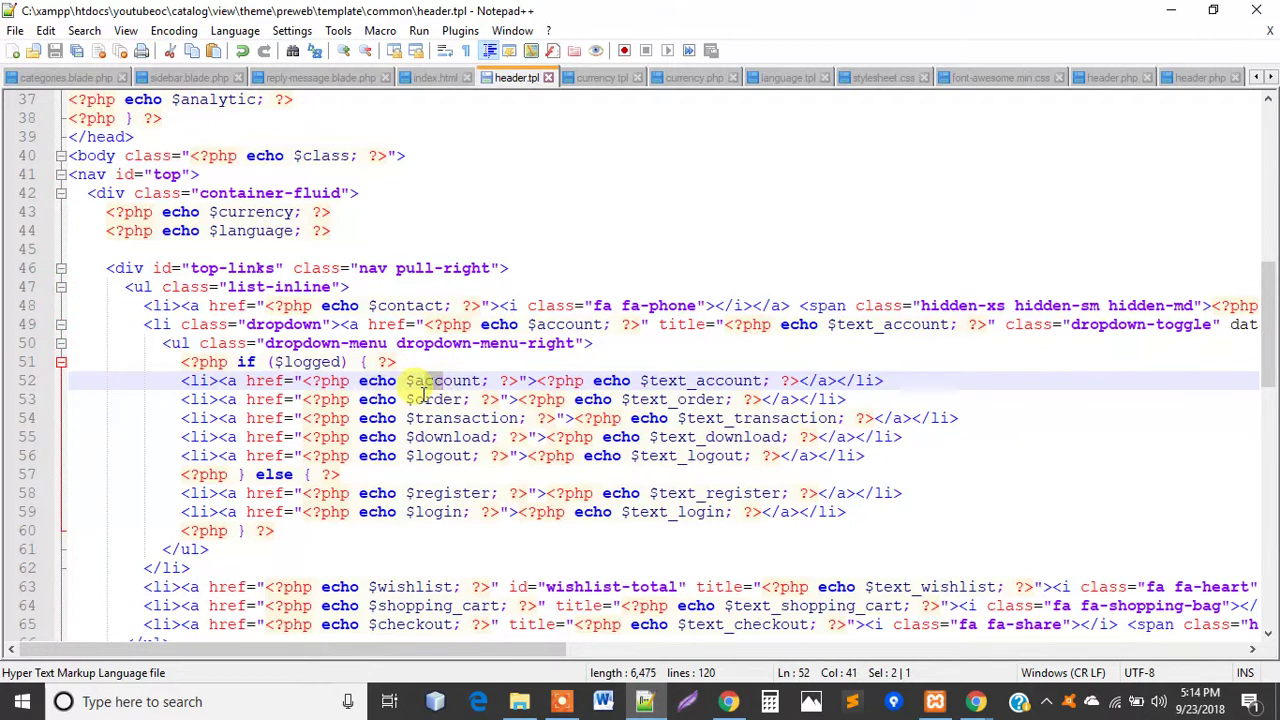
pyautogui.moveTo(433, 418)
pyautogui.mouseDown()
pyautogui.moveTo(459, 418)
pyautogui.moveTo(450, 438)
pyautogui.moveTo(470, 437)
pyautogui.mouseUp()
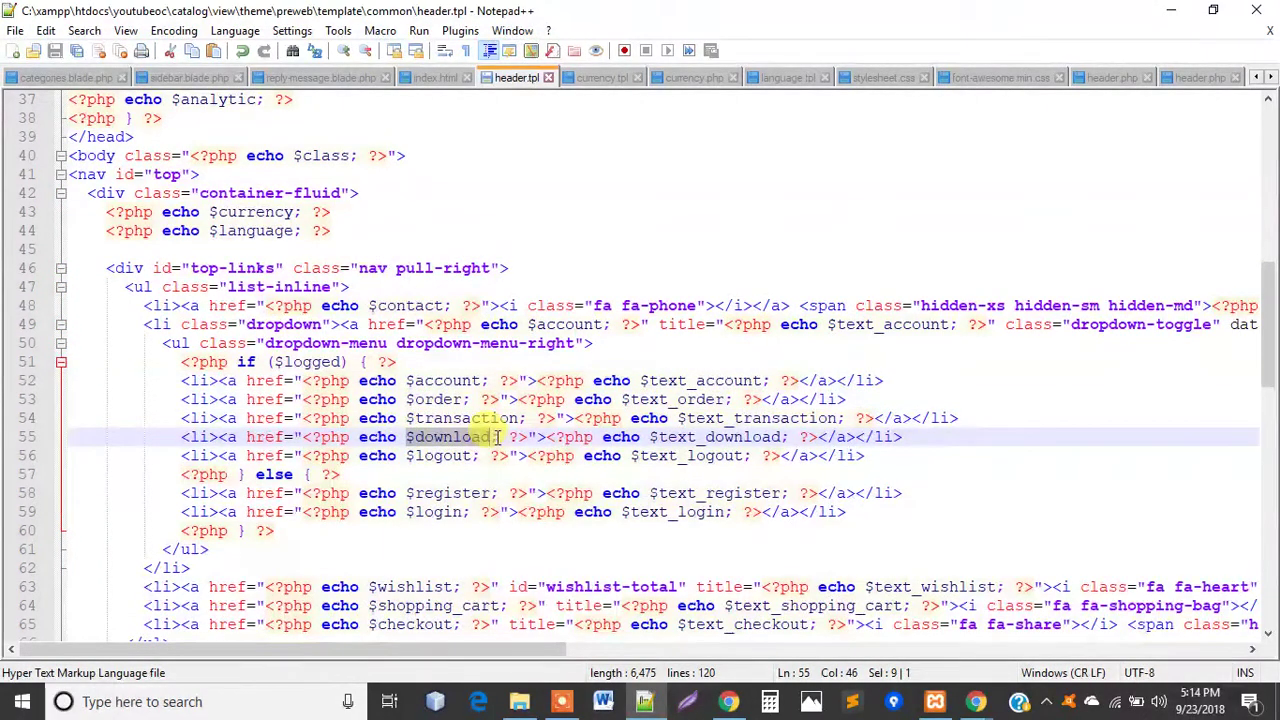
# Step: Go from catalog into controller/common and bring up the file menu for header.php
pyautogui.click(1171, 10)
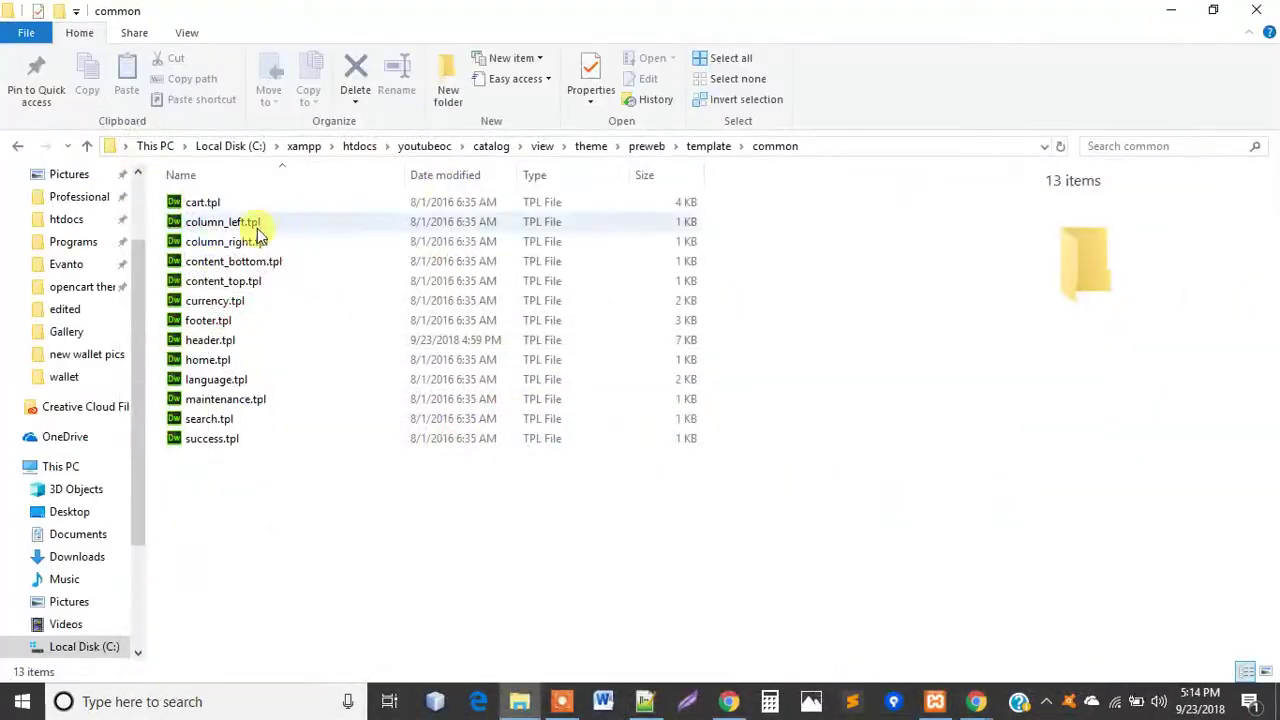
pyautogui.click(722, 698)
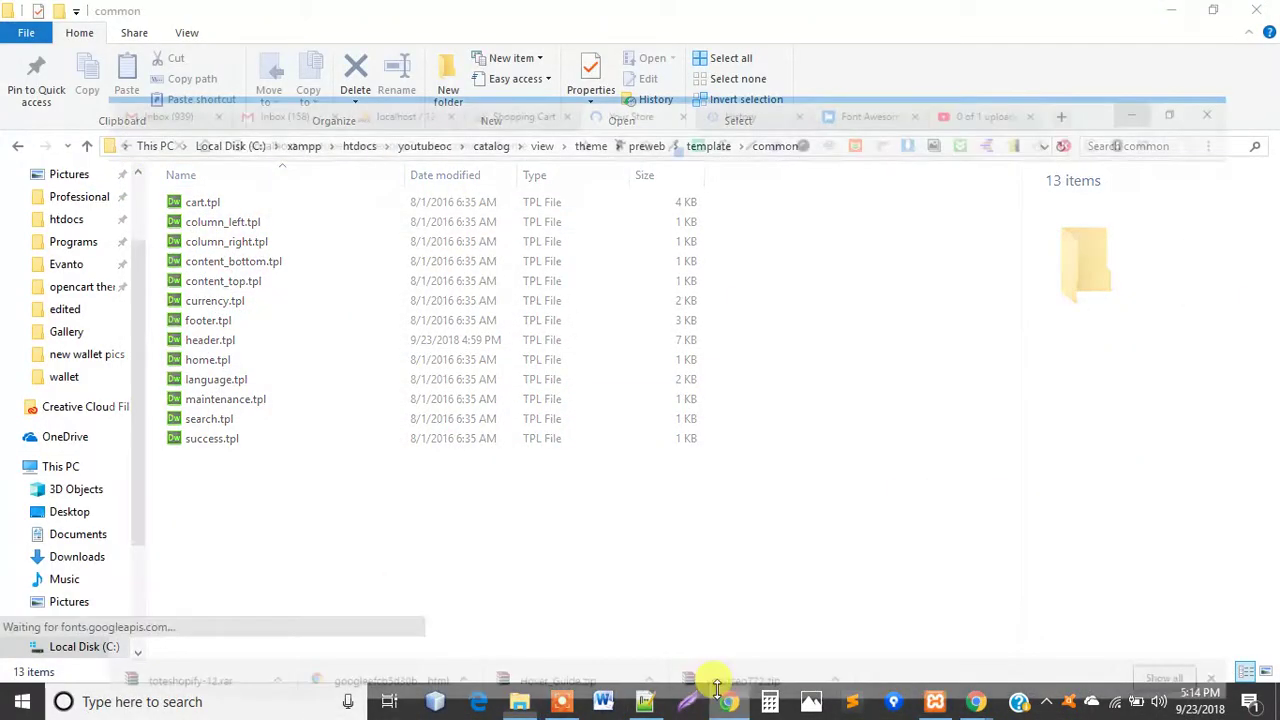
pyautogui.click(1190, 10)
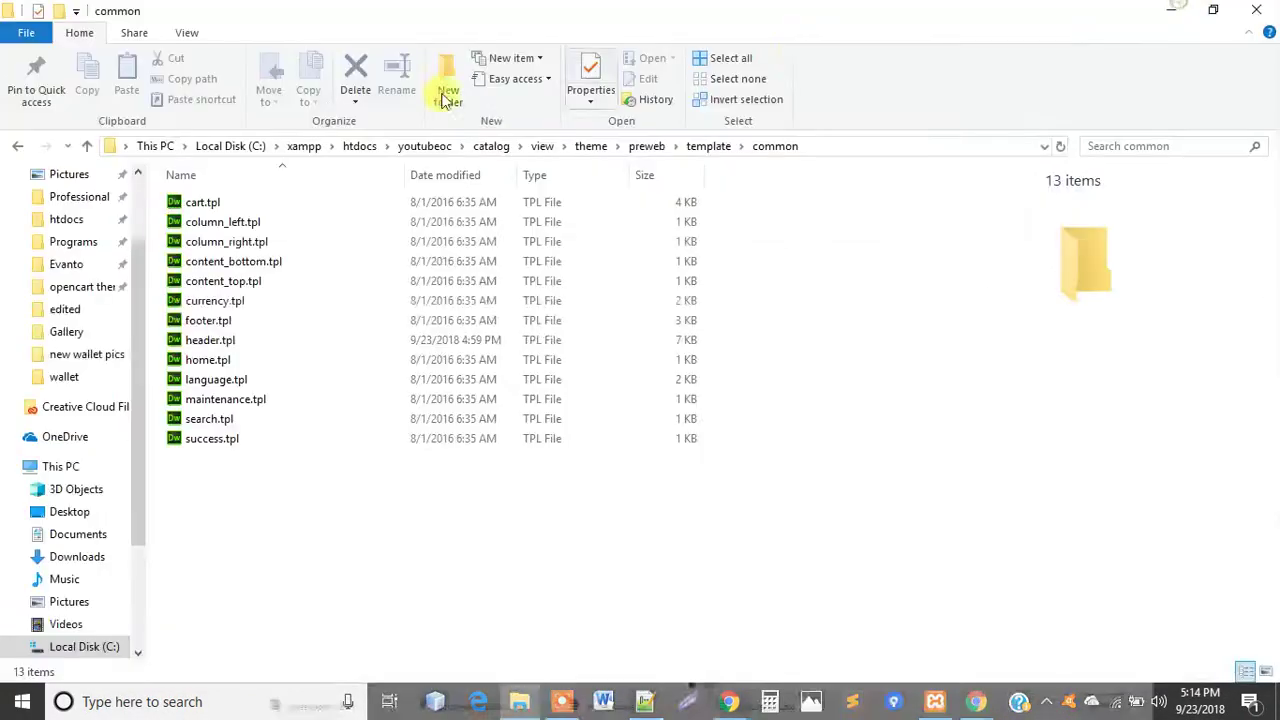
pyautogui.click(491, 148)
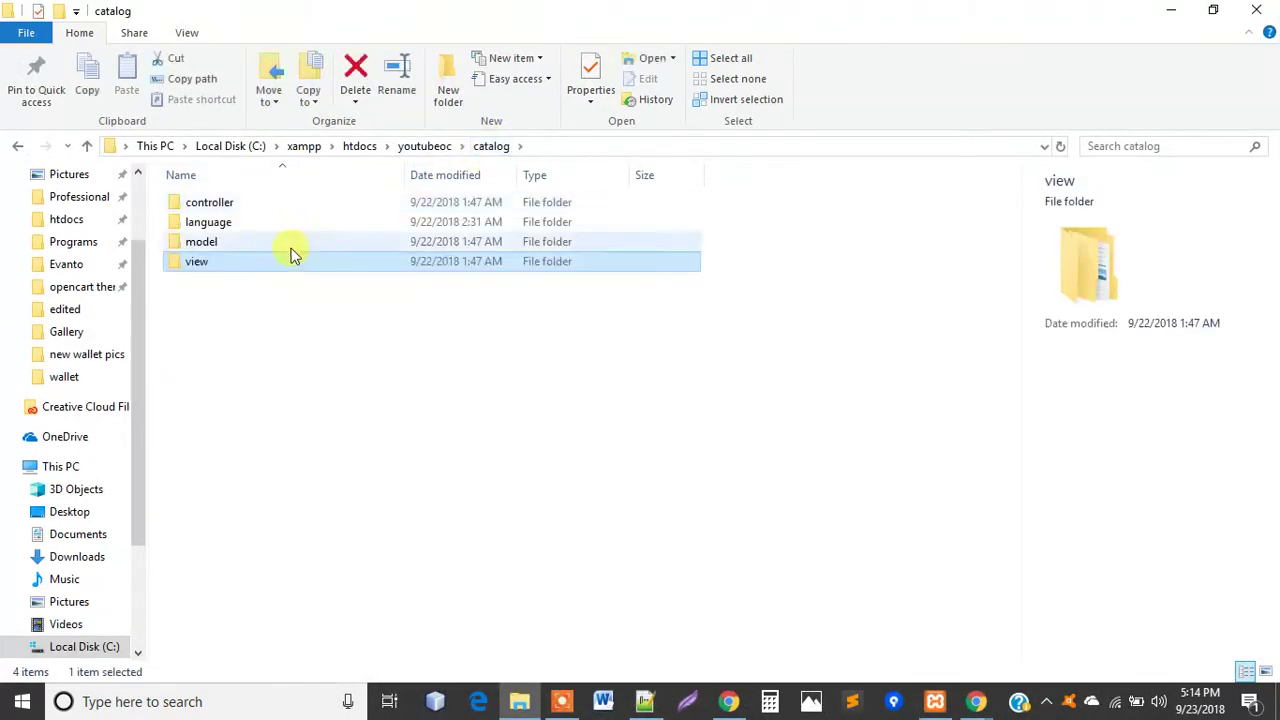
pyautogui.doubleClick(206, 204)
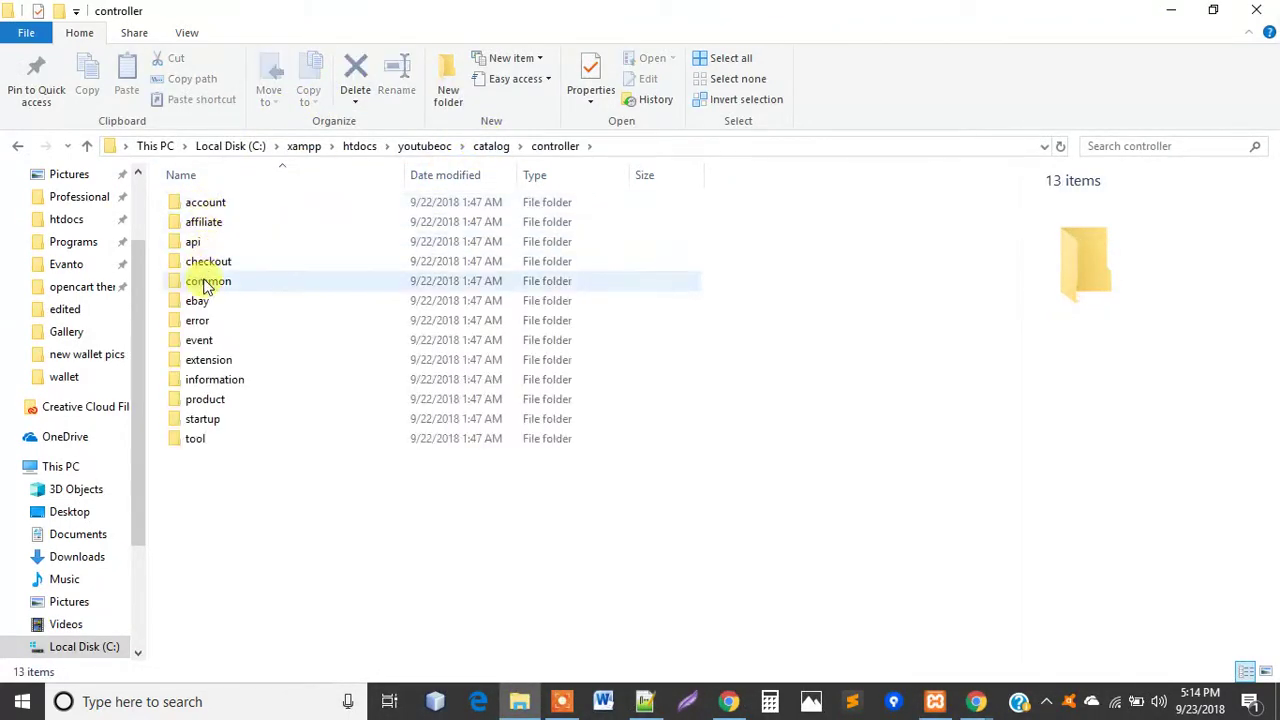
pyautogui.doubleClick(208, 281)
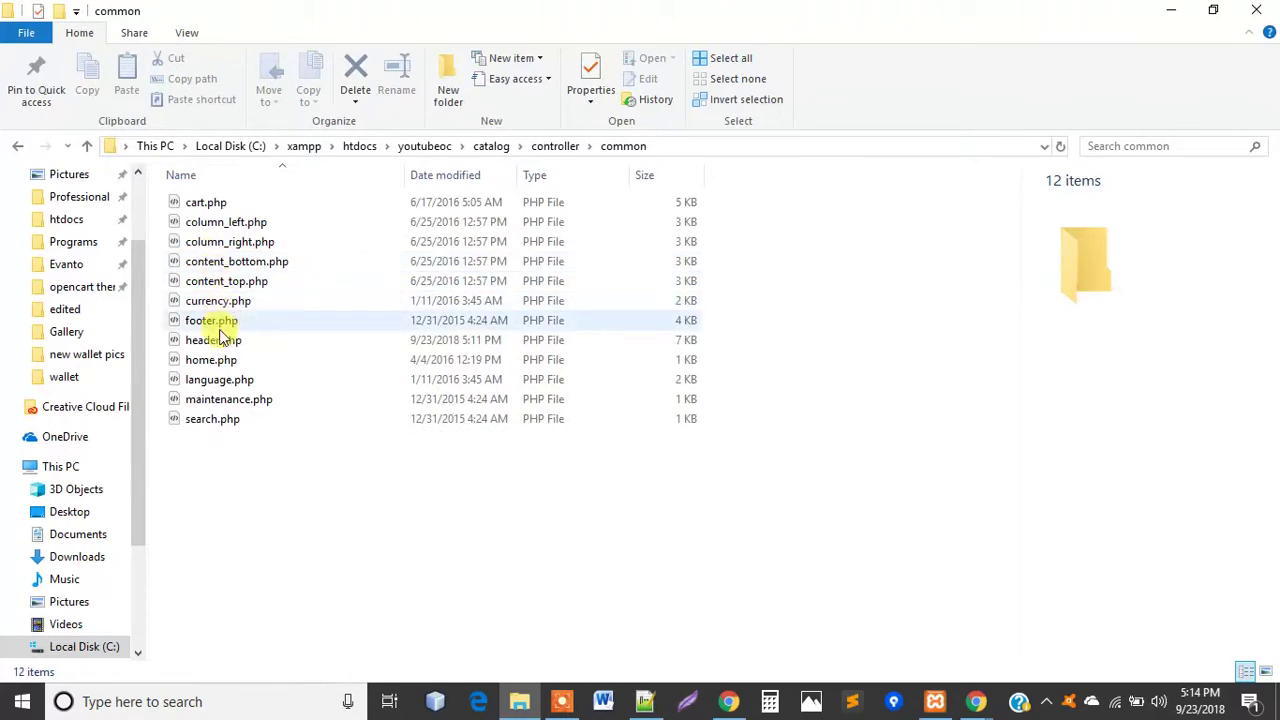
pyautogui.click(220, 340)
pyautogui.rightClick(220, 340)
pyautogui.click(288, 270)
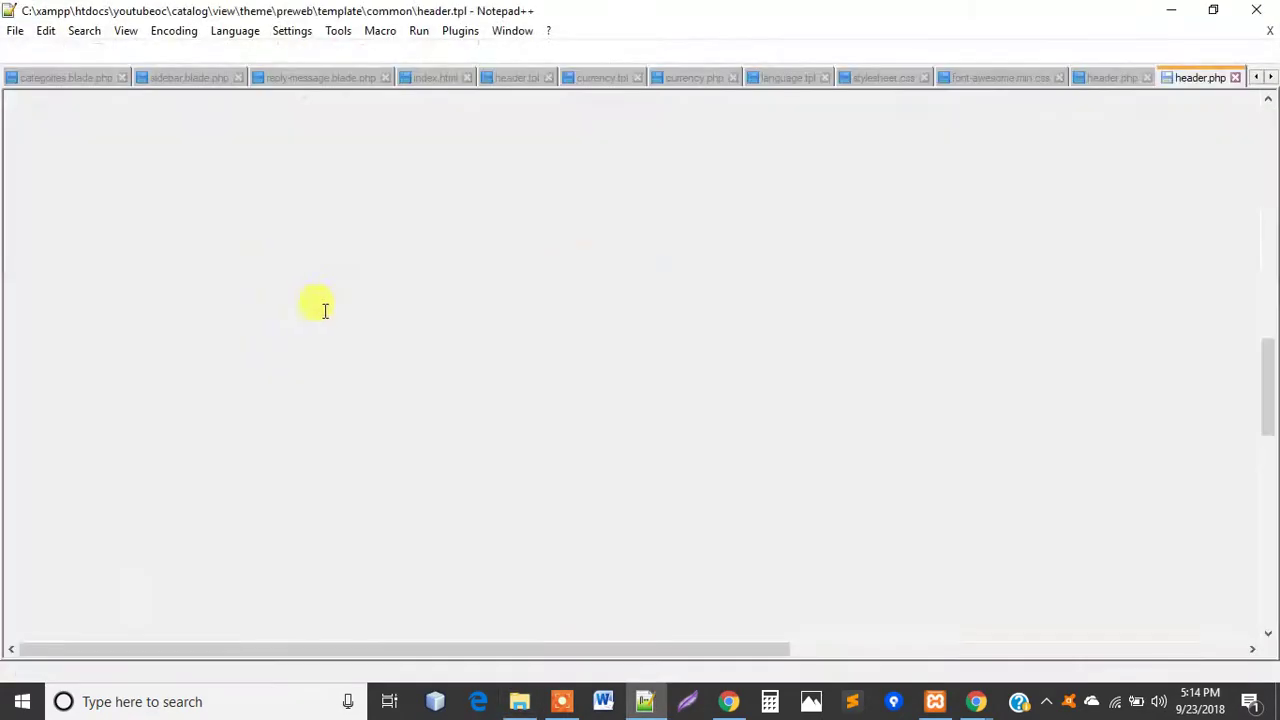
pyautogui.scroll(4, 323, 306)
pyautogui.scroll(7, 340, 320)
pyautogui.scroll(6, 340, 323)
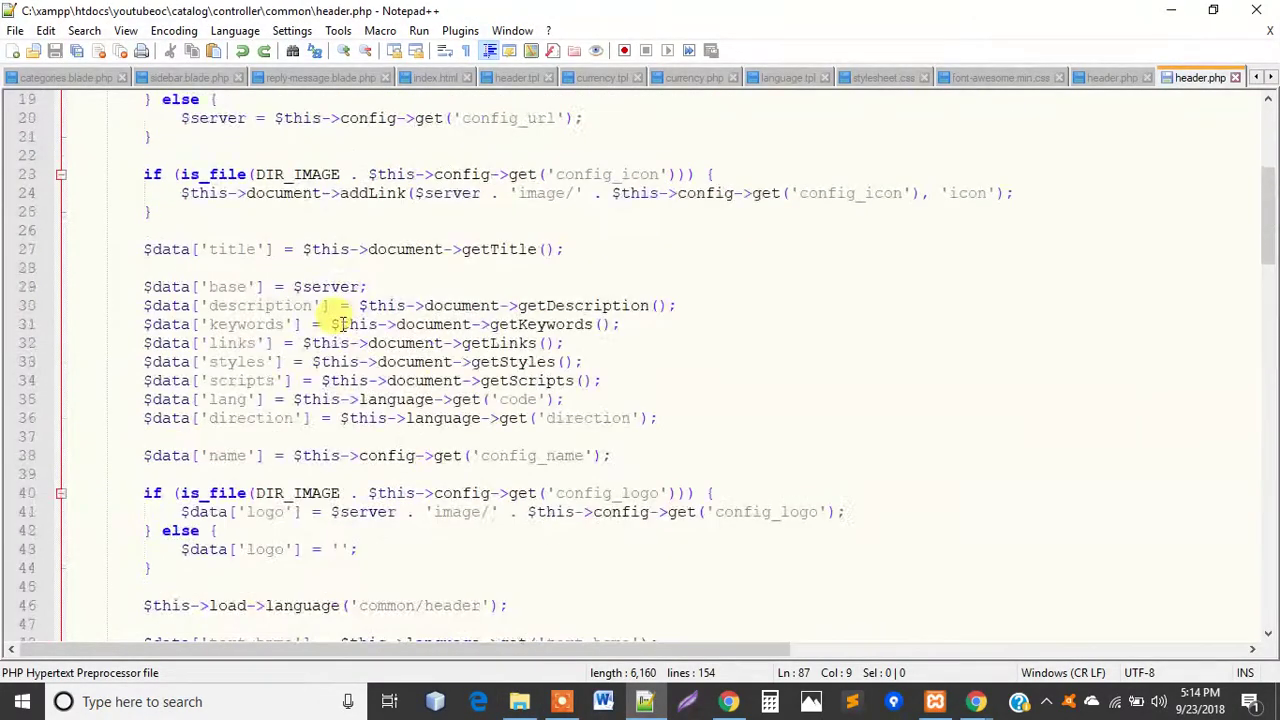
pyautogui.scroll(6, 340, 323)
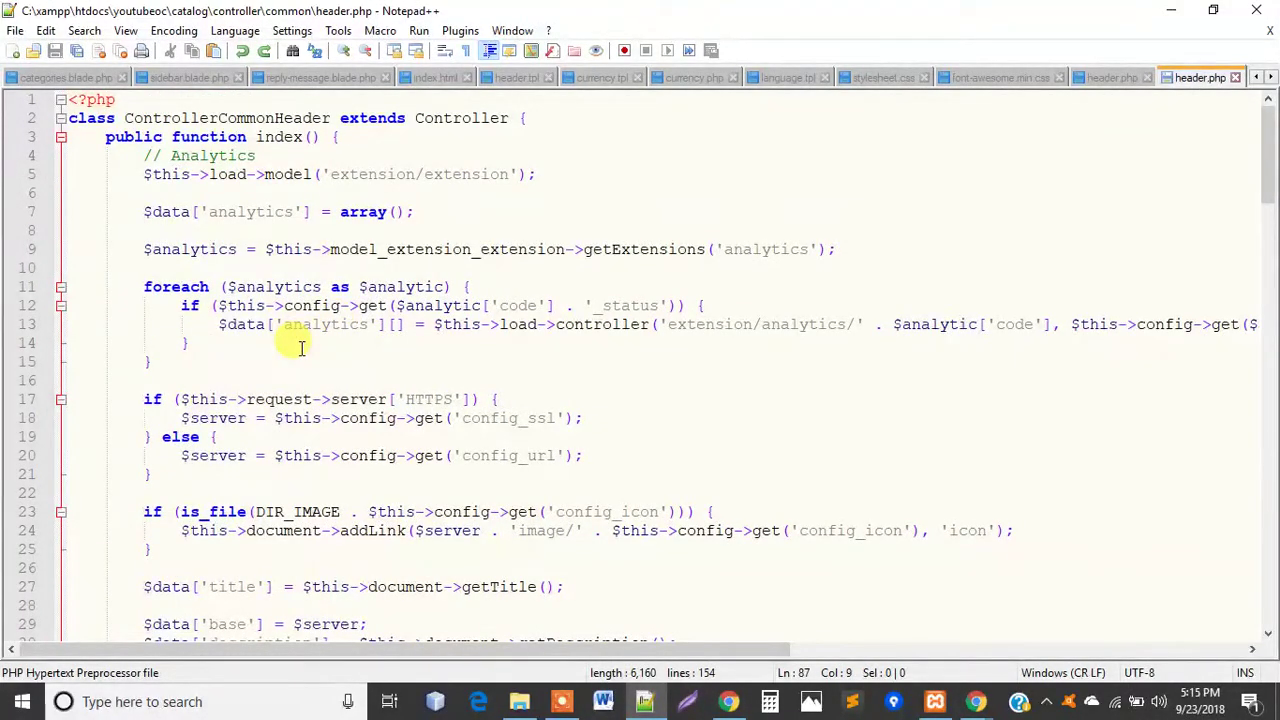
pyautogui.scroll(-6, 301, 347)
pyautogui.scroll(-2, 301, 347)
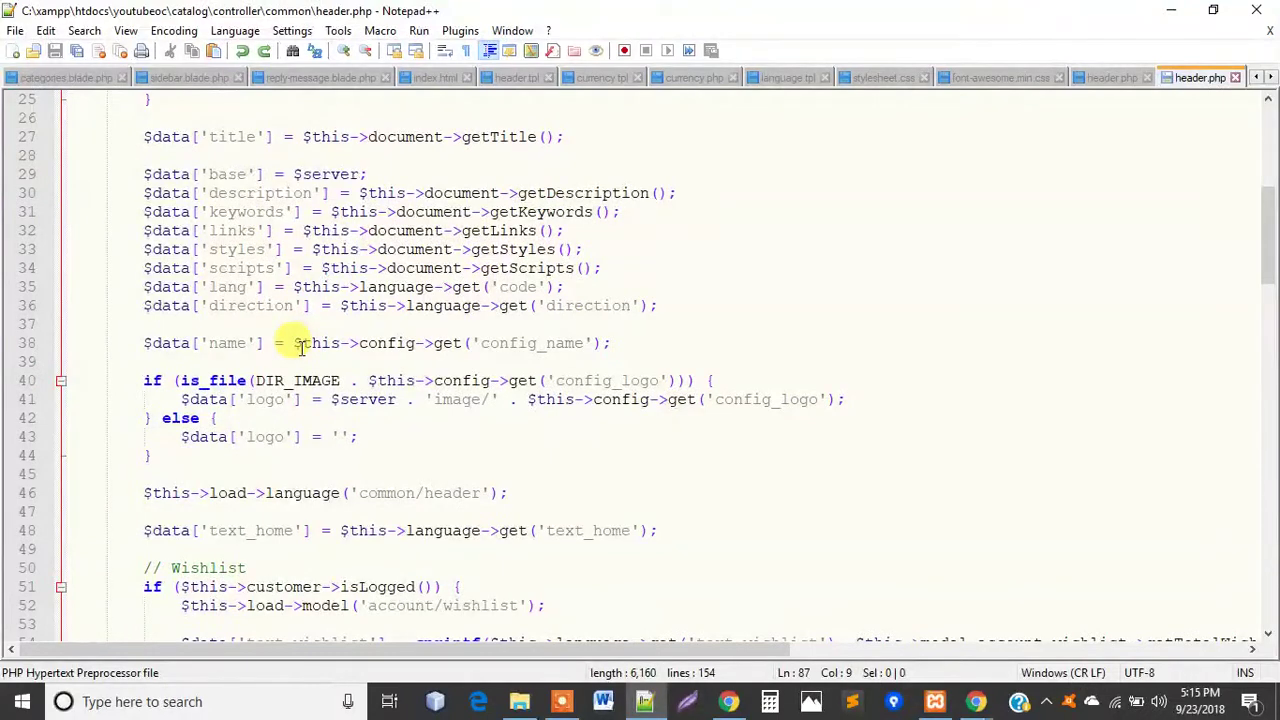
pyautogui.scroll(-2, 301, 347)
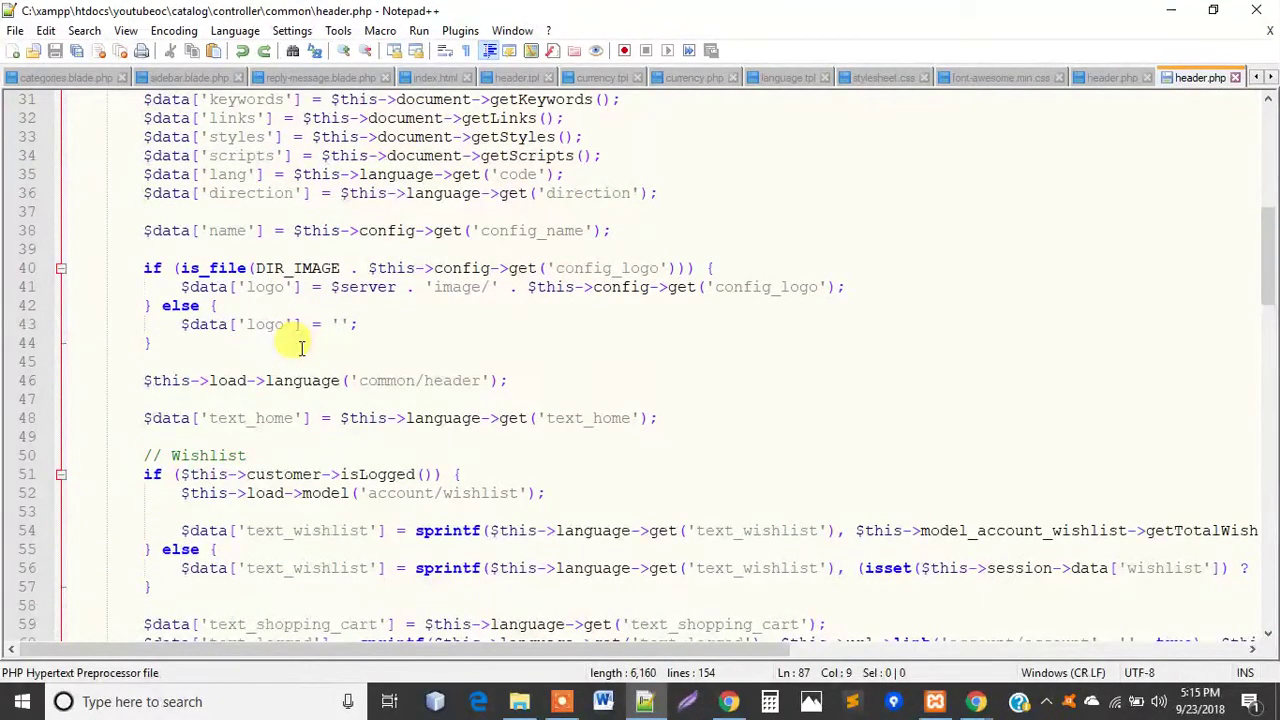
pyautogui.scroll(-2, 301, 347)
pyautogui.scroll(-3, 301, 347)
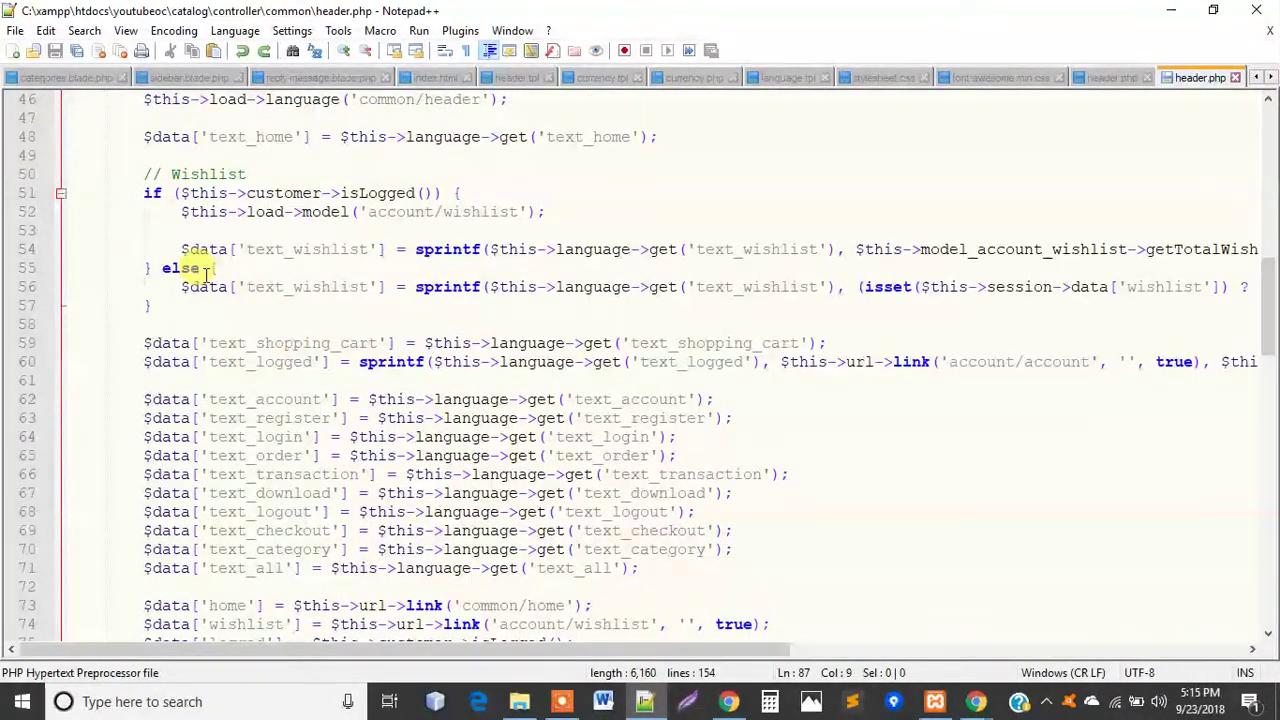
pyautogui.moveTo(180, 249); pyautogui.dragTo(420, 250)
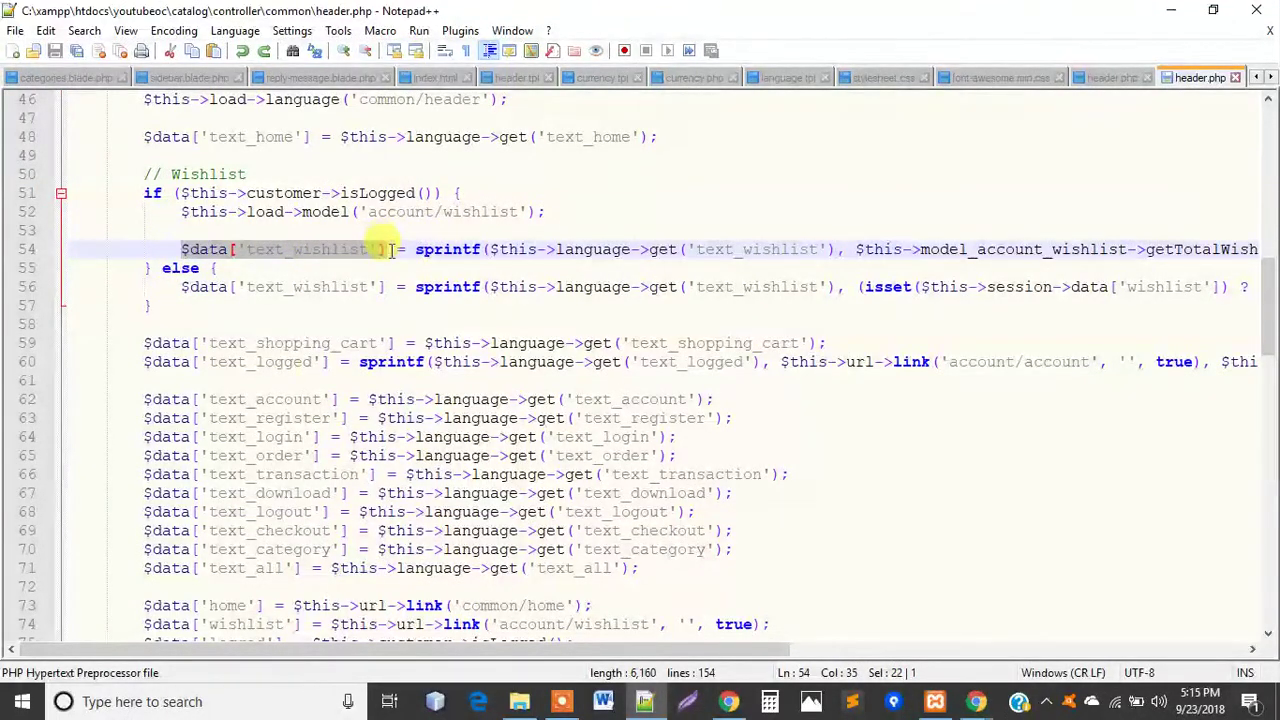
pyautogui.click(593, 243)
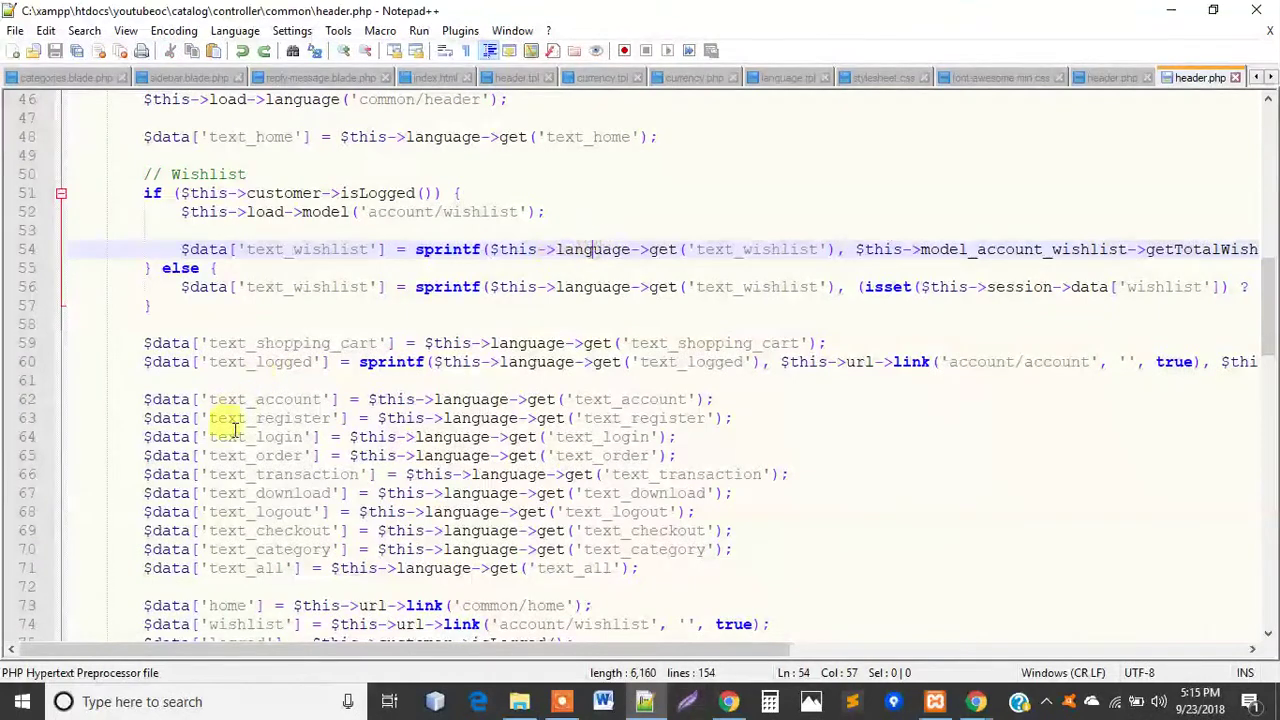
pyautogui.scroll(-2, 230, 430)
pyautogui.scroll(-1, 237, 310)
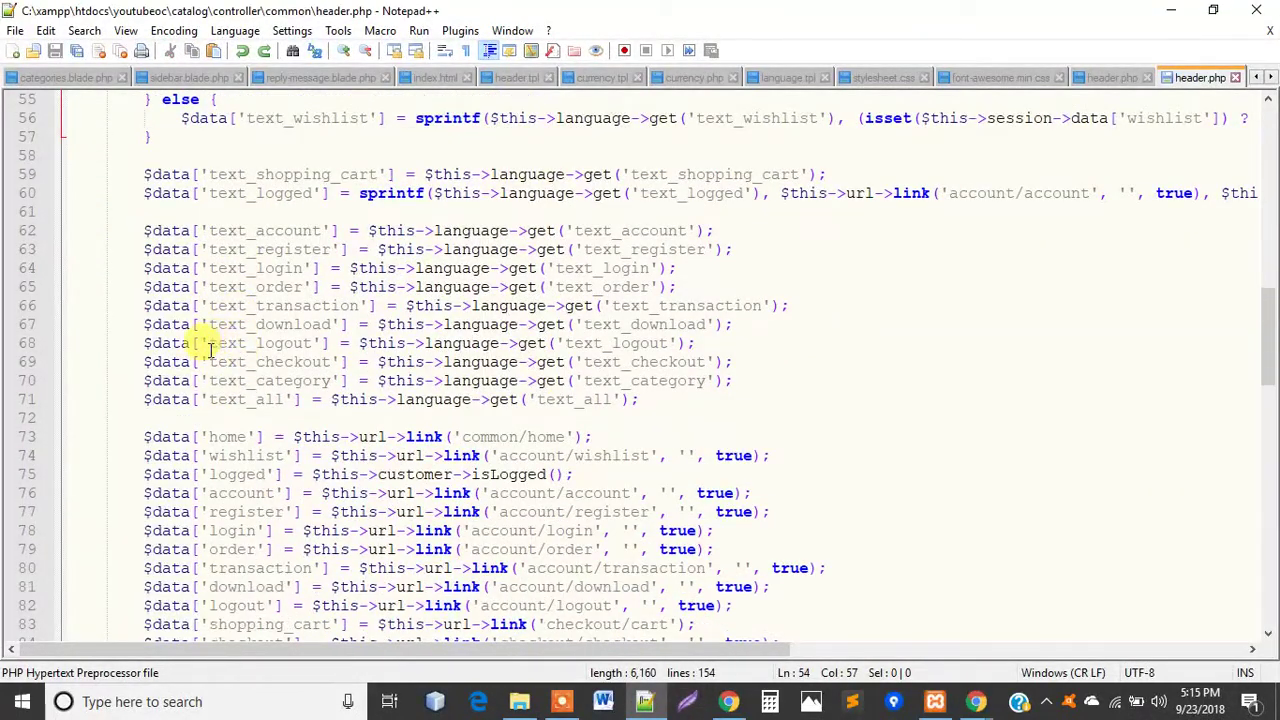
pyautogui.moveTo(210, 345); pyautogui.dragTo(310, 343)
pyautogui.click(210, 362)
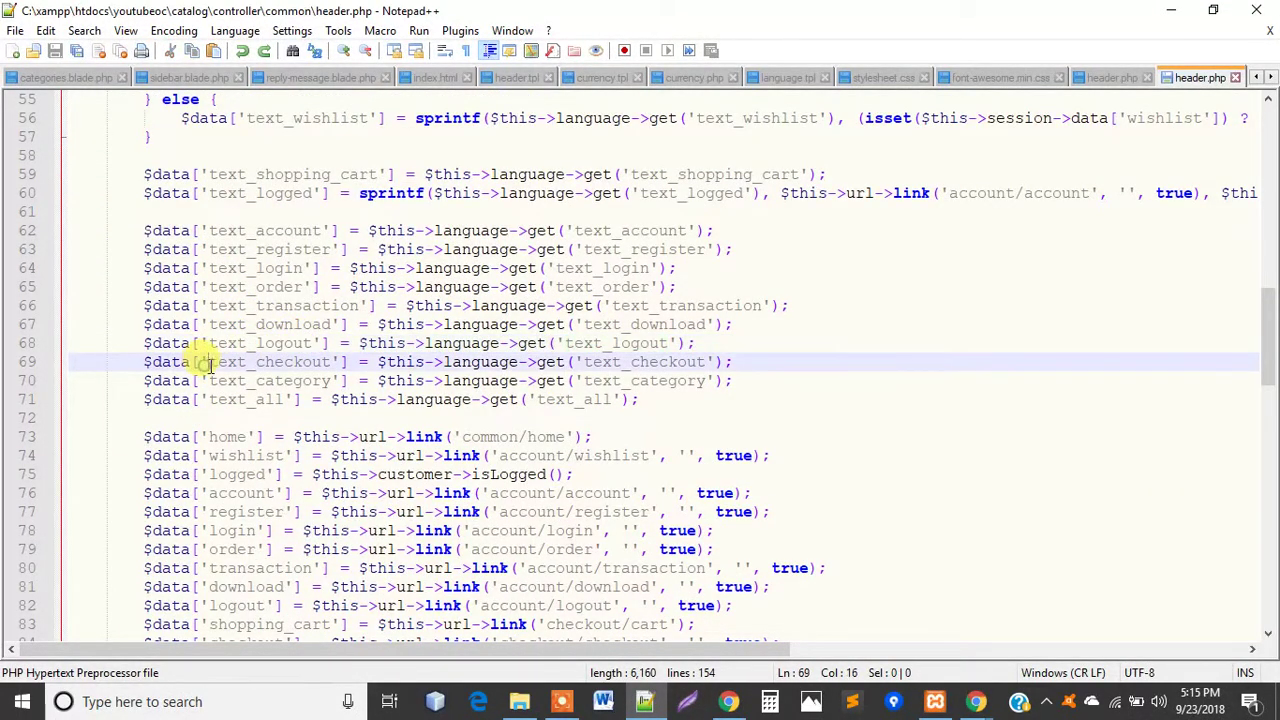
pyautogui.moveTo(208, 437); pyautogui.dragTo(287, 455)
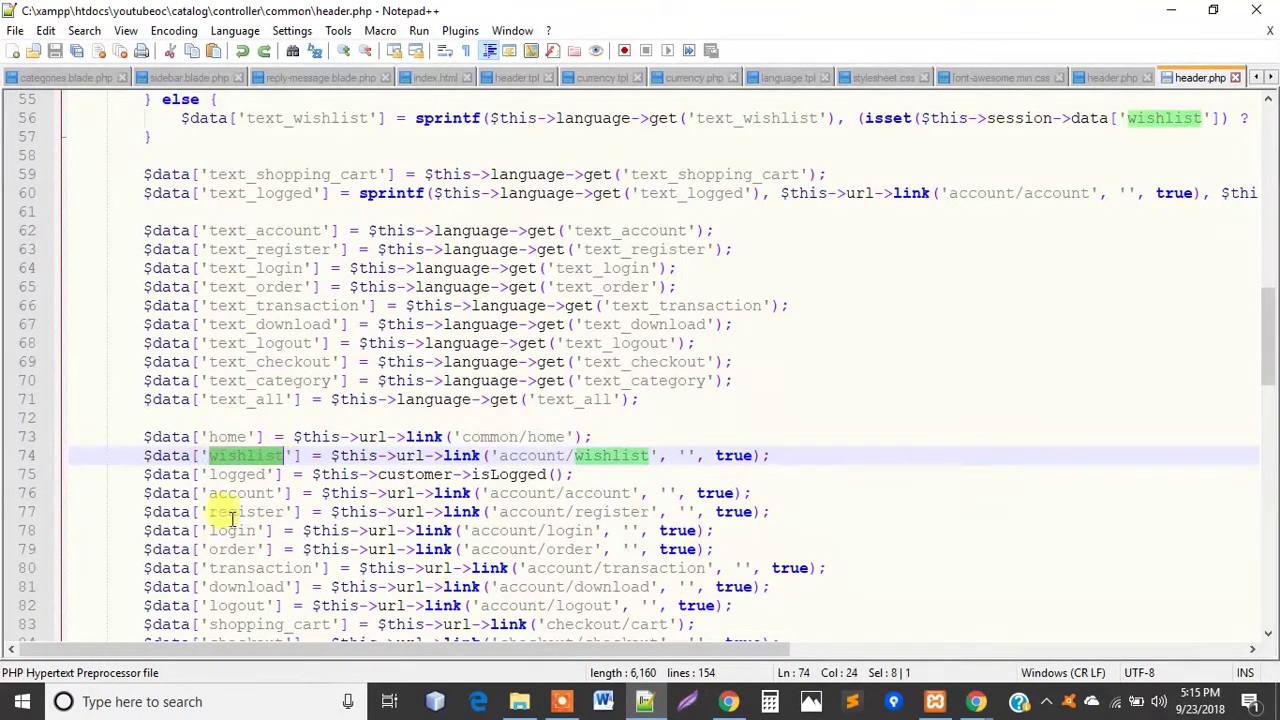
pyautogui.scroll(-2, 240, 470)
pyautogui.scroll(-1, 180, 380)
pyautogui.scroll(-1, 205, 405)
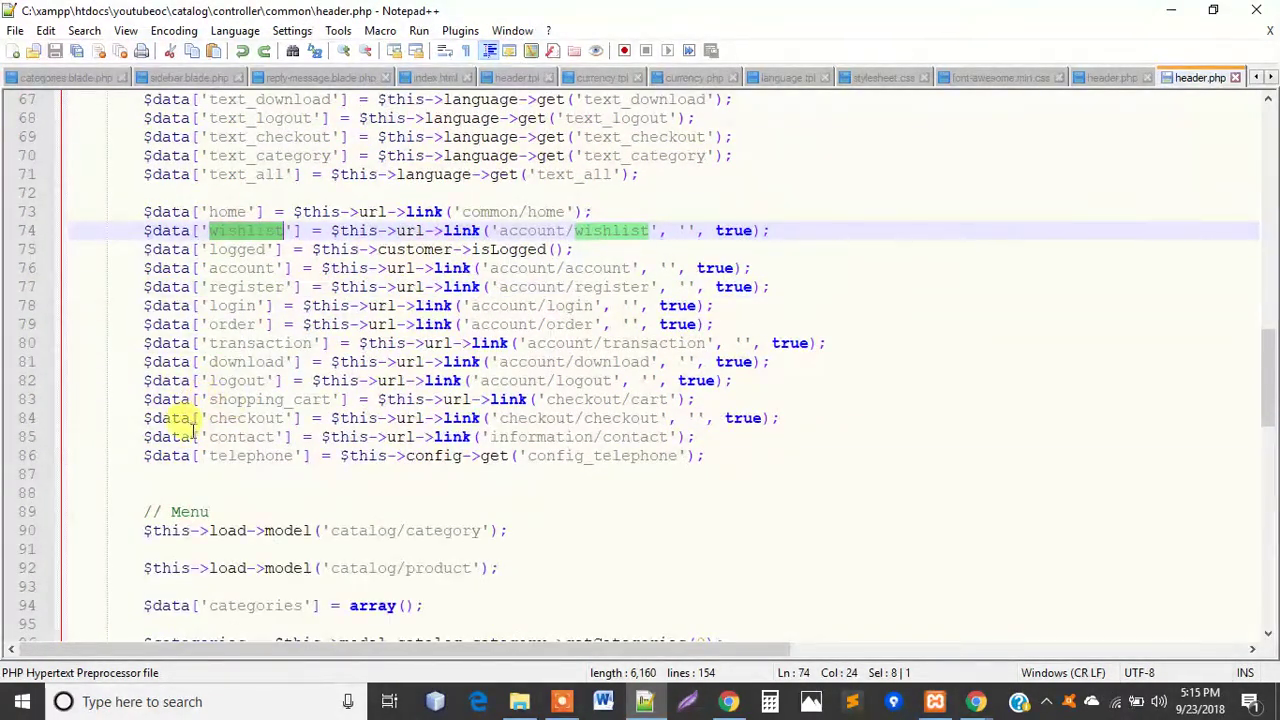
pyautogui.scroll(-1, 292, 520)
pyautogui.scroll(-2, 305, 520)
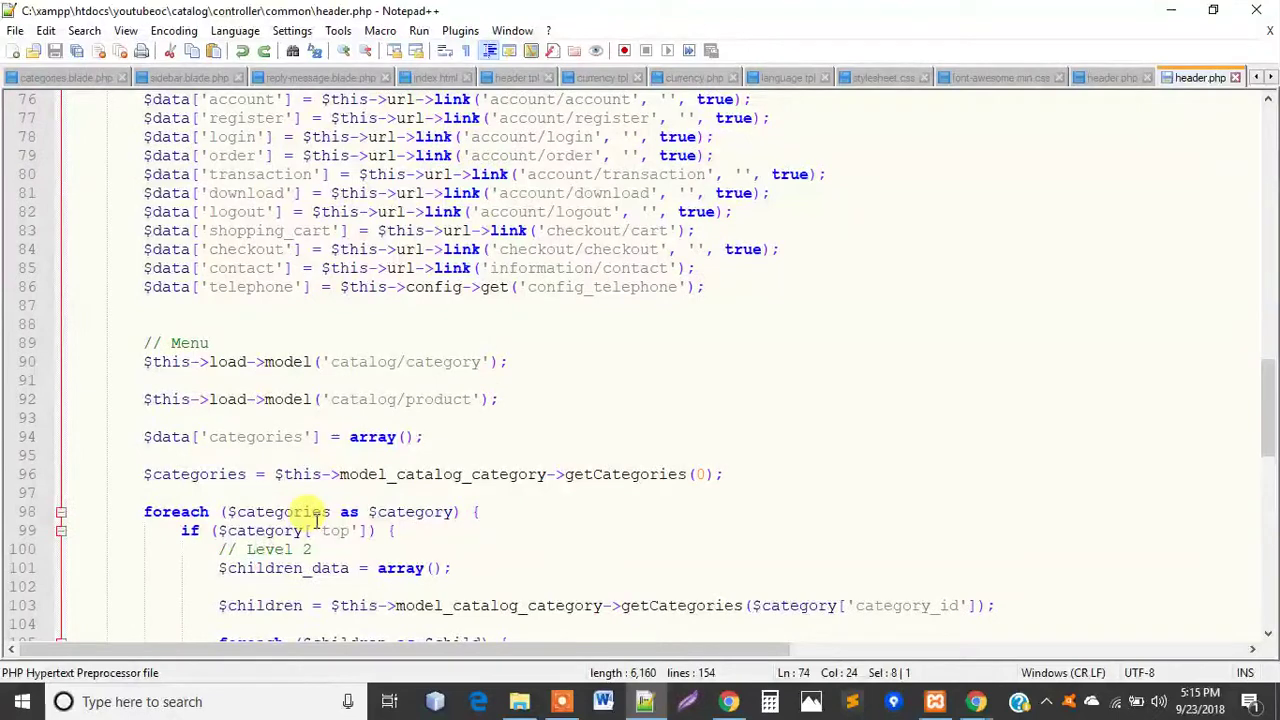
pyautogui.scroll(-3, 315, 518)
pyautogui.scroll(-2, 315, 518)
pyautogui.scroll(-1, 315, 518)
pyautogui.scroll(-3, 315, 518)
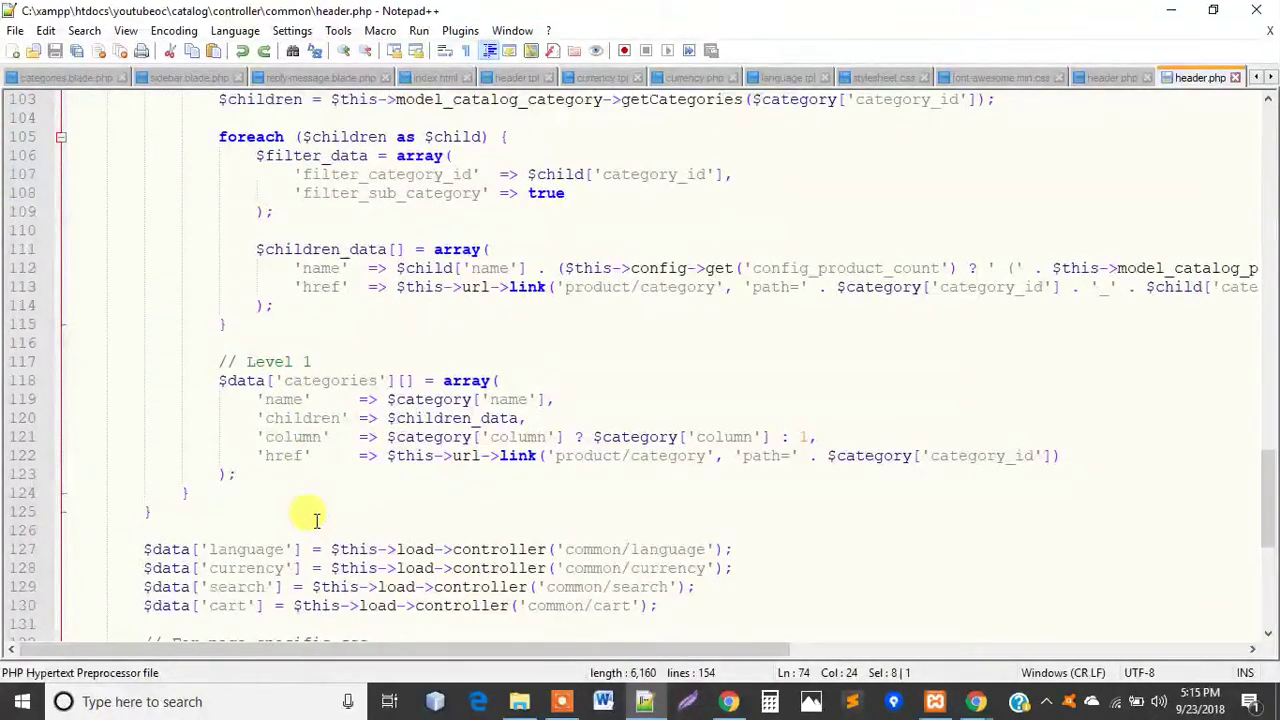
pyautogui.scroll(-4, 315, 518)
pyautogui.scroll(-3, 315, 518)
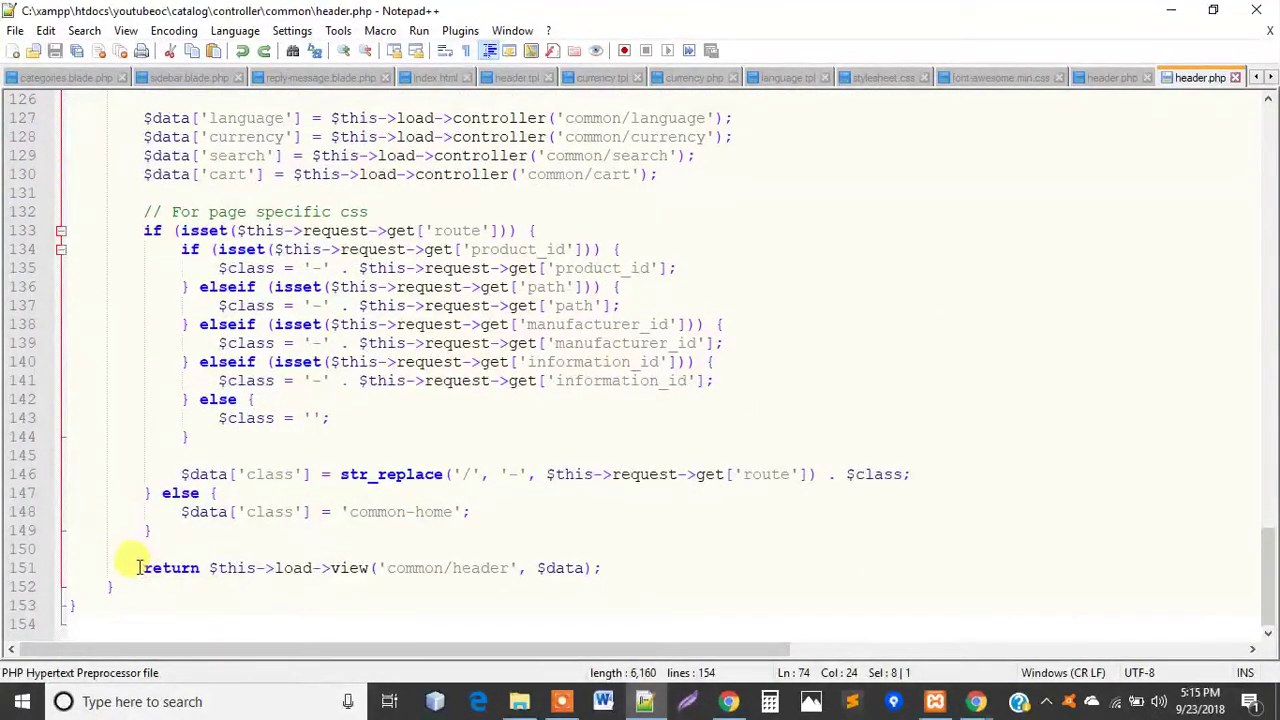
pyautogui.moveTo(143, 567); pyautogui.dragTo(585, 567)
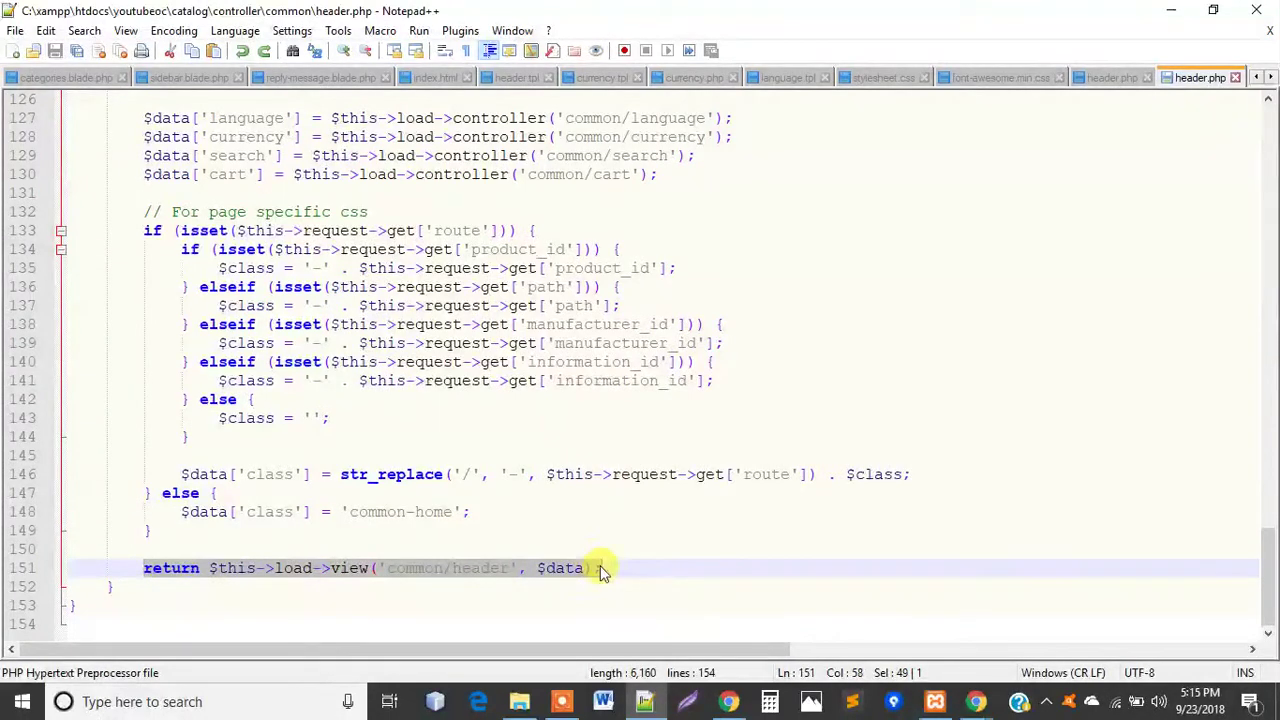
pyautogui.click(452, 567)
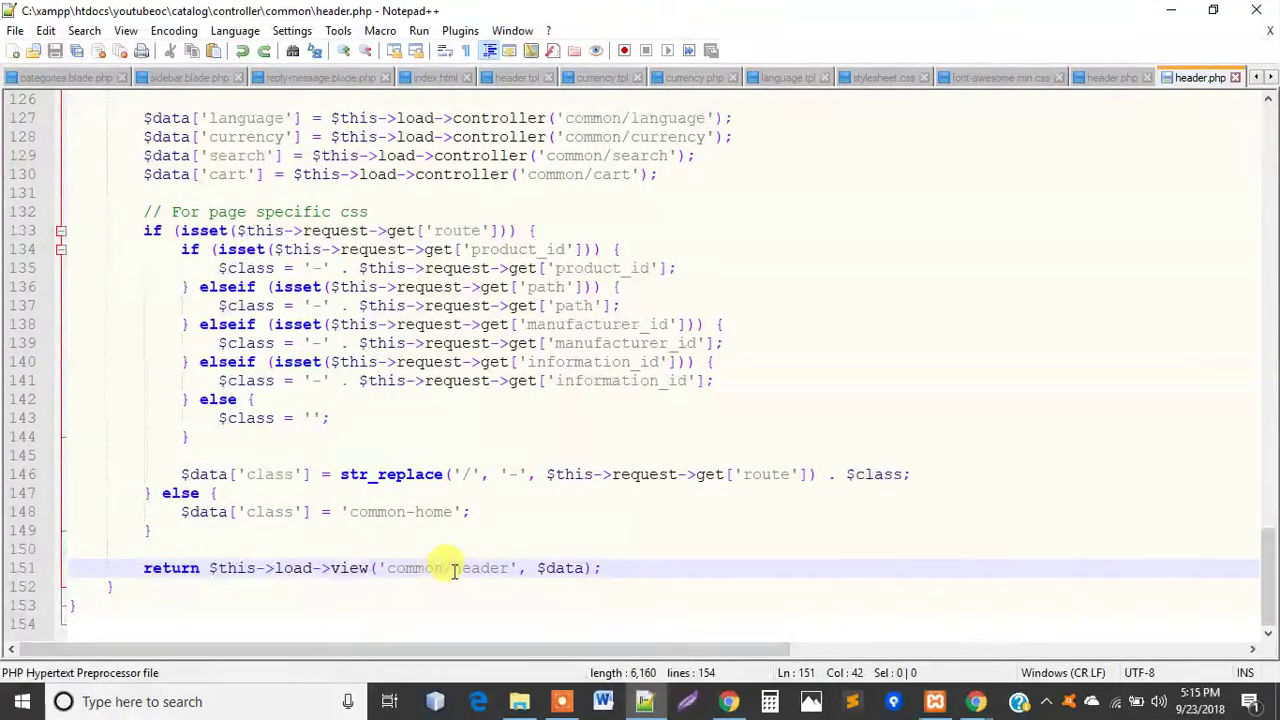
pyautogui.moveTo(455, 568); pyautogui.dragTo(510, 568)
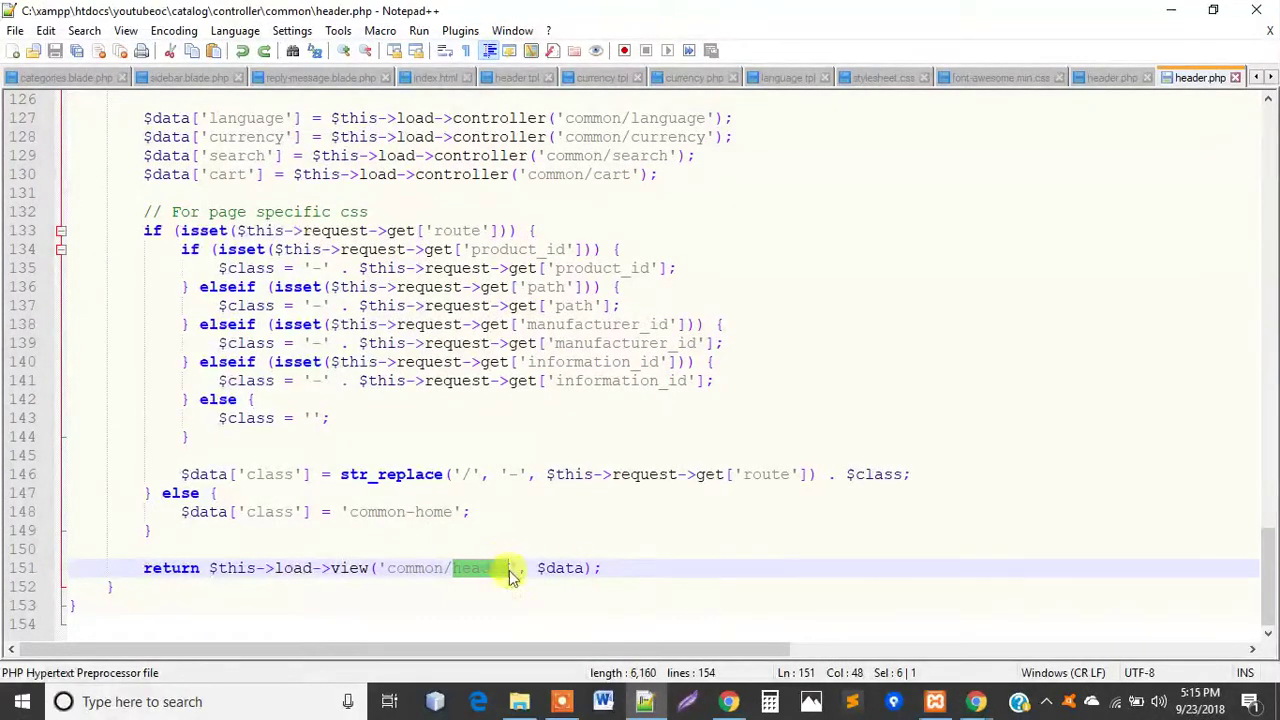
pyautogui.click(478, 568)
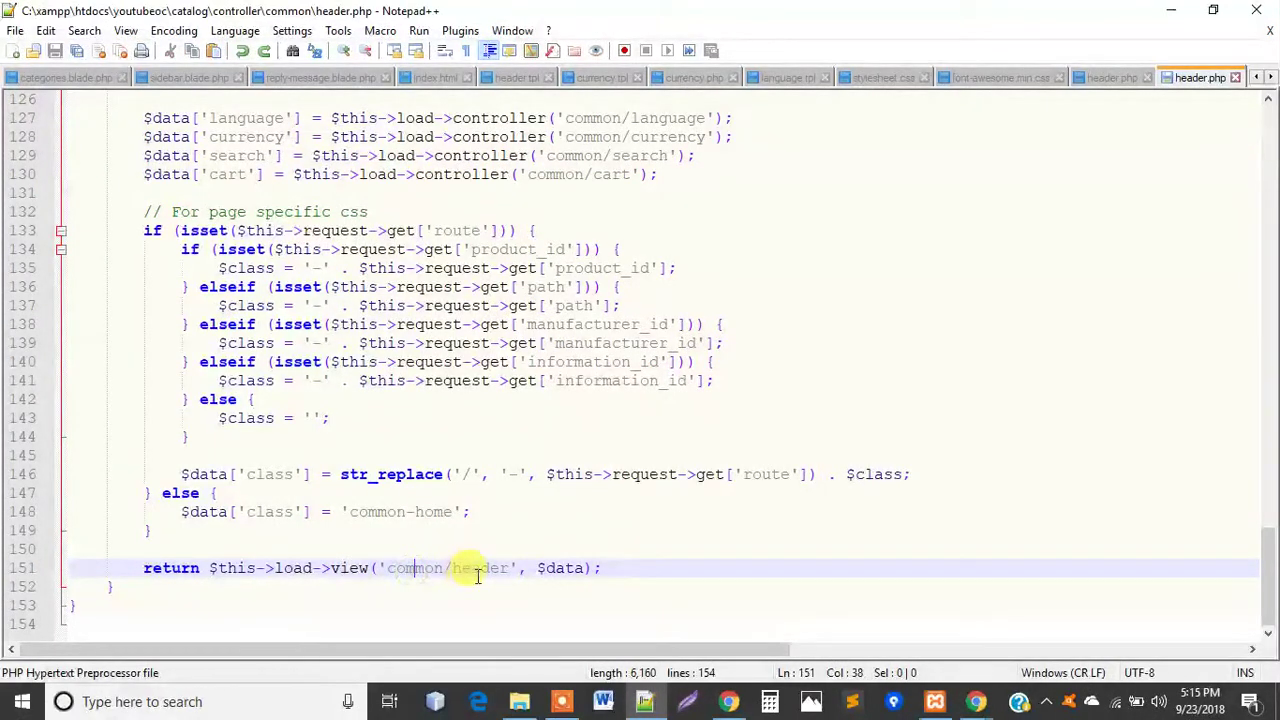
pyautogui.click(341, 568)
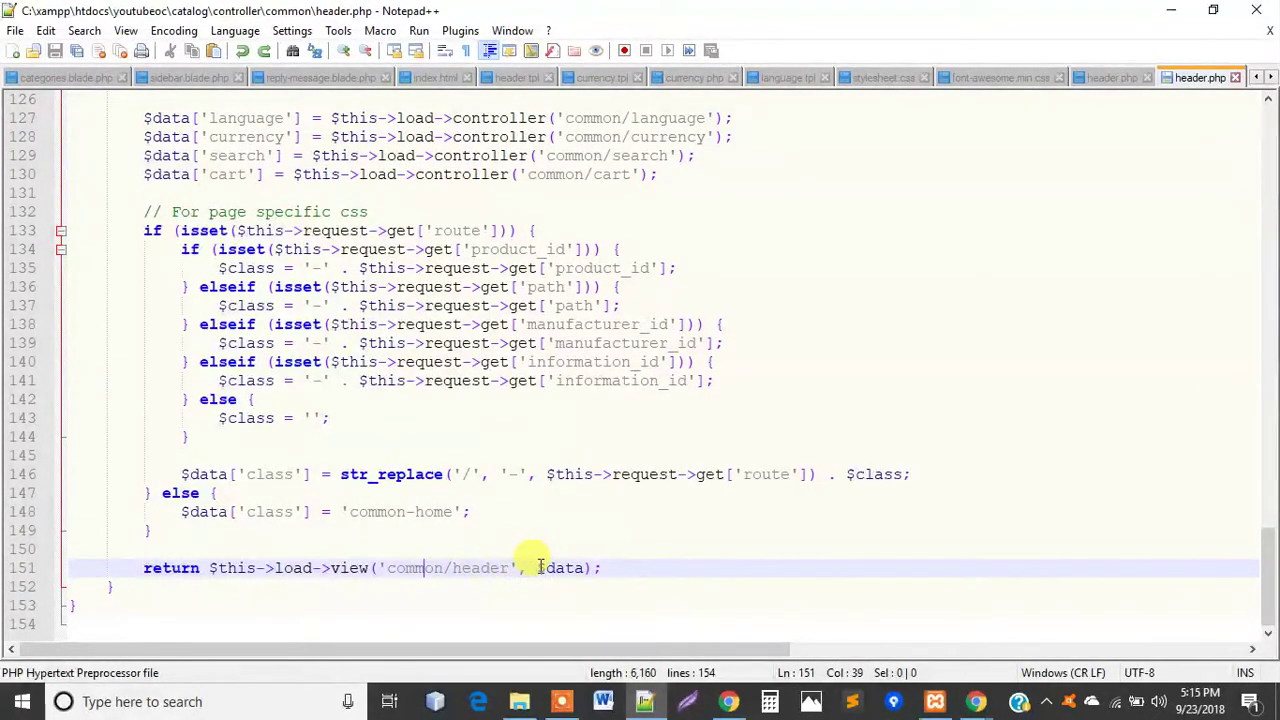
pyautogui.moveTo(545, 568); pyautogui.dragTo(580, 567)
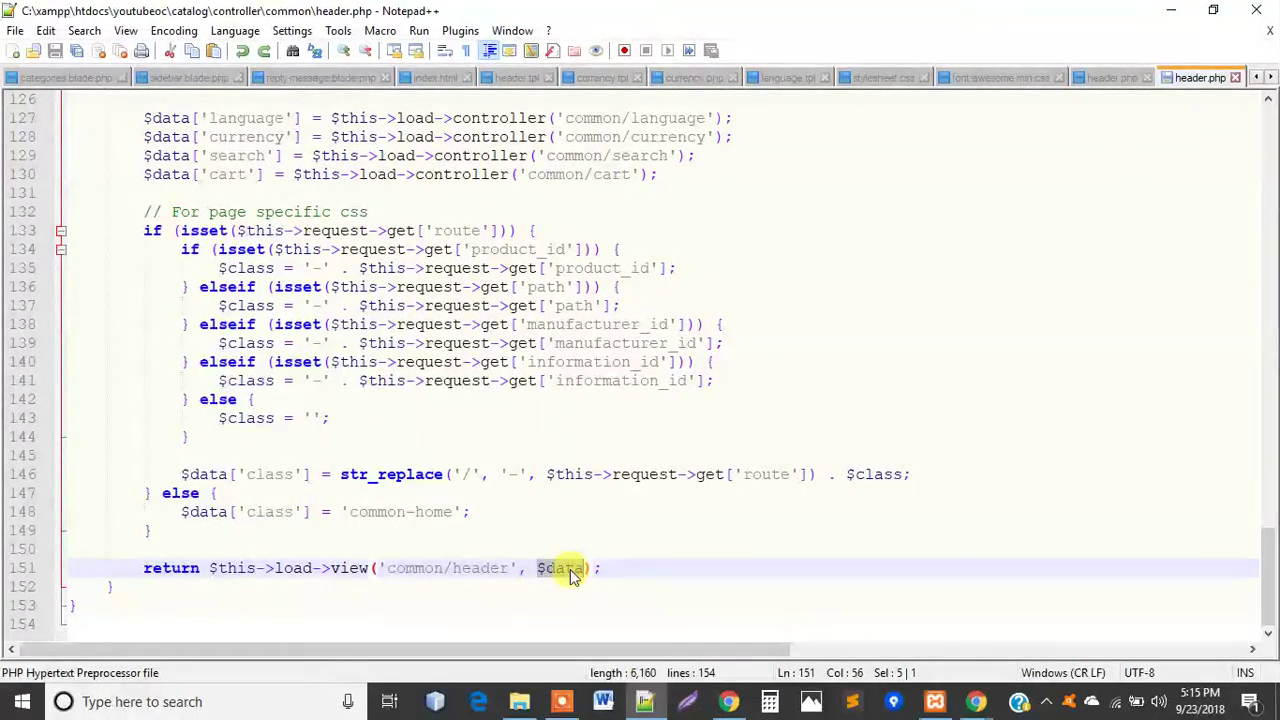
pyautogui.click(580, 567)
pyautogui.scroll(4, 420, 530)
pyautogui.click(224, 399)
pyautogui.click(214, 362)
pyautogui.click(237, 343)
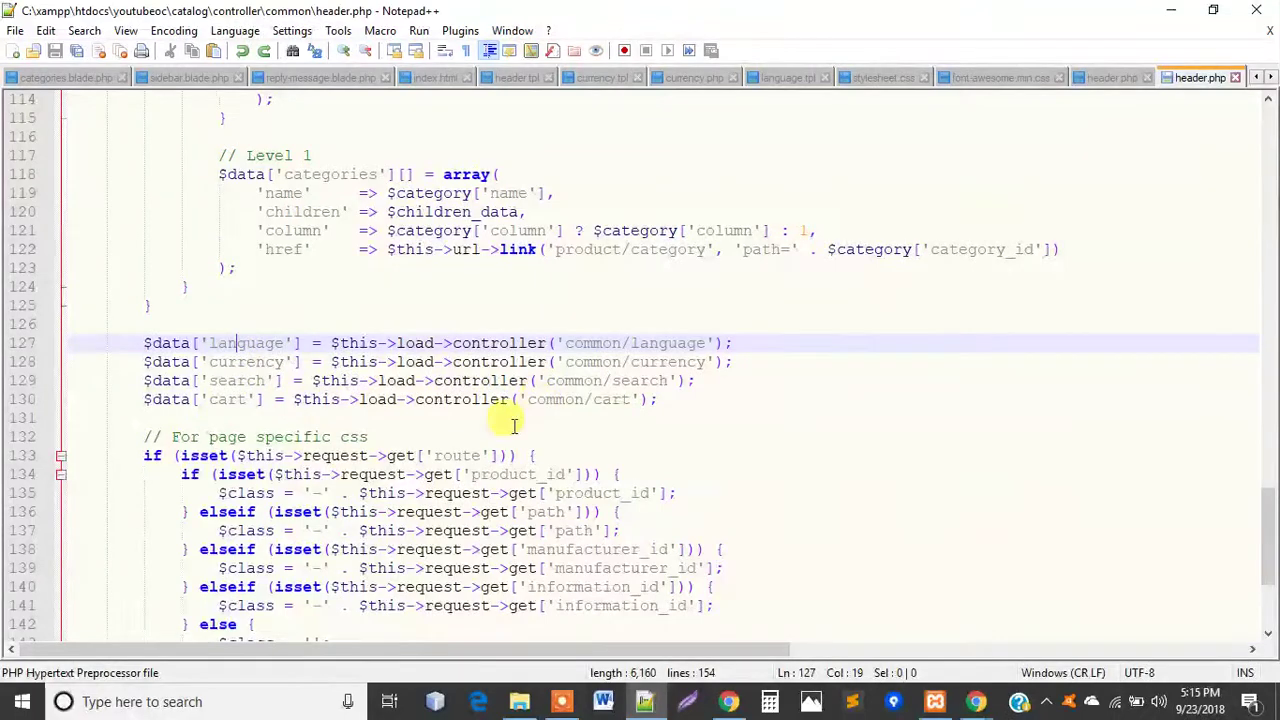
pyautogui.scroll(4, 430, 425)
pyautogui.scroll(6, 424, 440)
pyautogui.scroll(5, 424, 440)
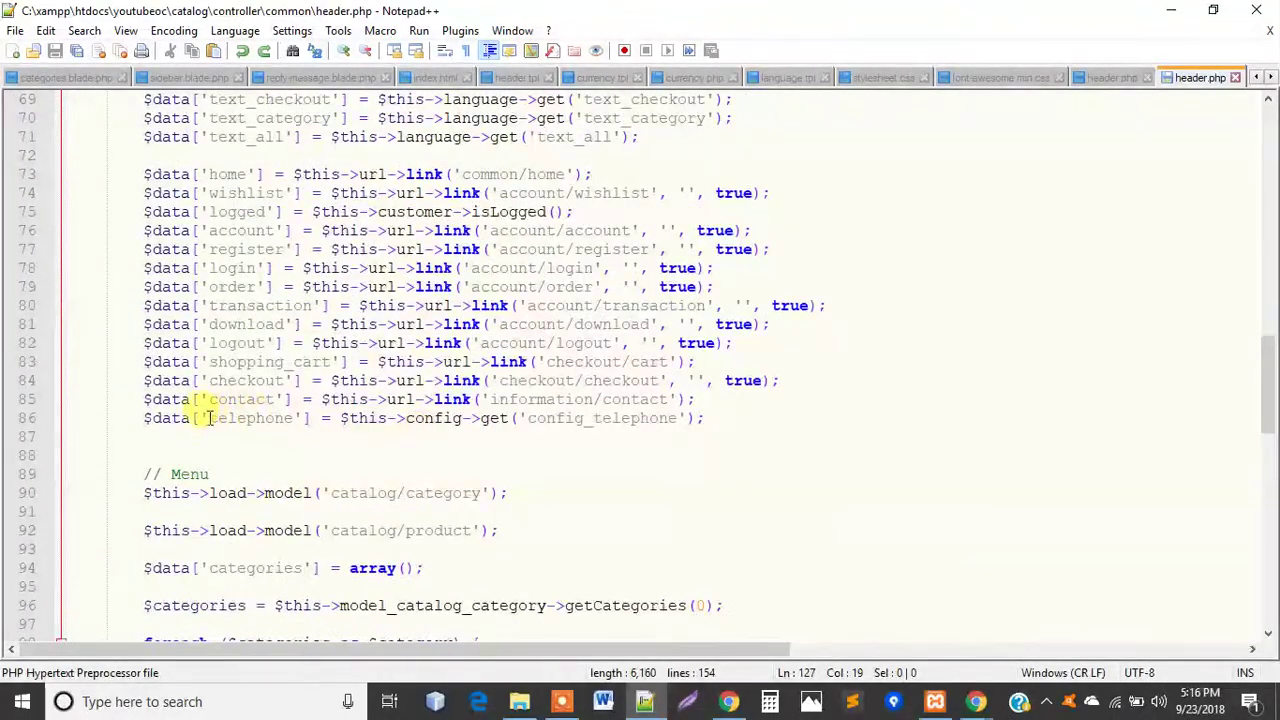
# Step: Duplicate the line 86 telephone assignment below itself, typing email into the new line
pyautogui.click(143, 417)
pyautogui.moveTo(143, 417); pyautogui.dragTo(718, 418)
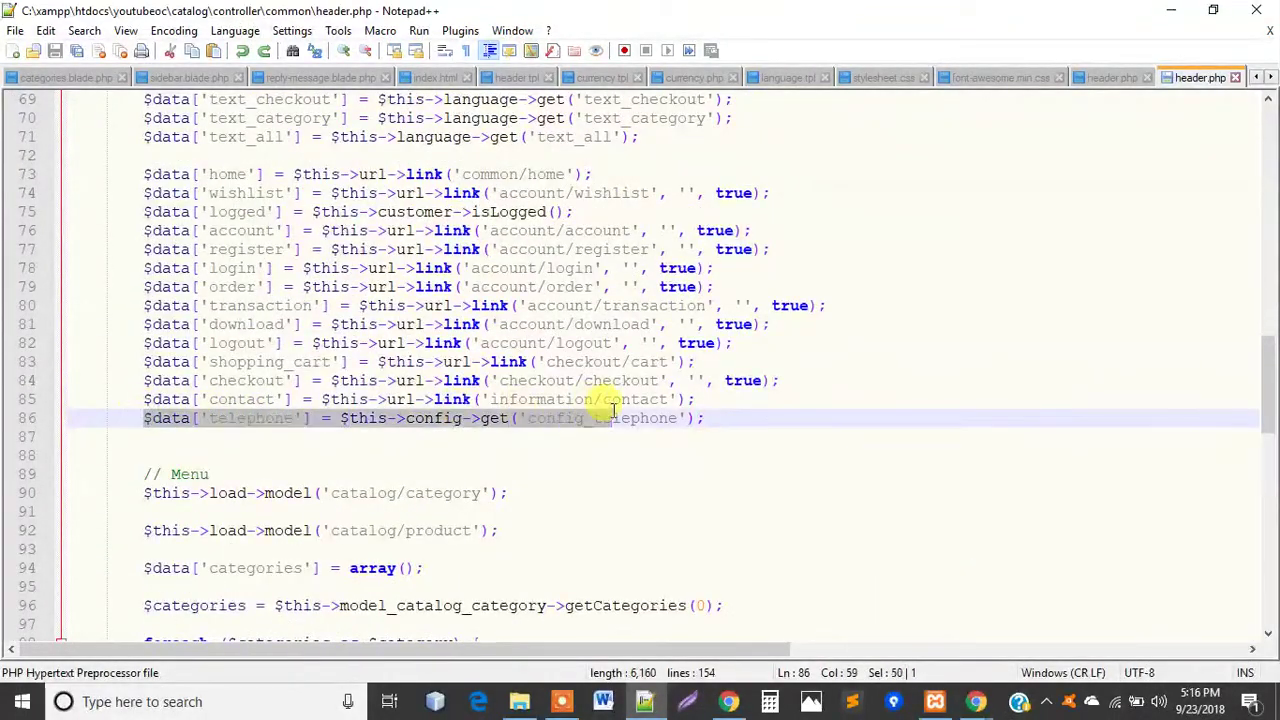
pyautogui.click(718, 418)
pyautogui.press('Return')
pyautogui.write("$data['telephone'] = $this->config->get('config_telephone');")
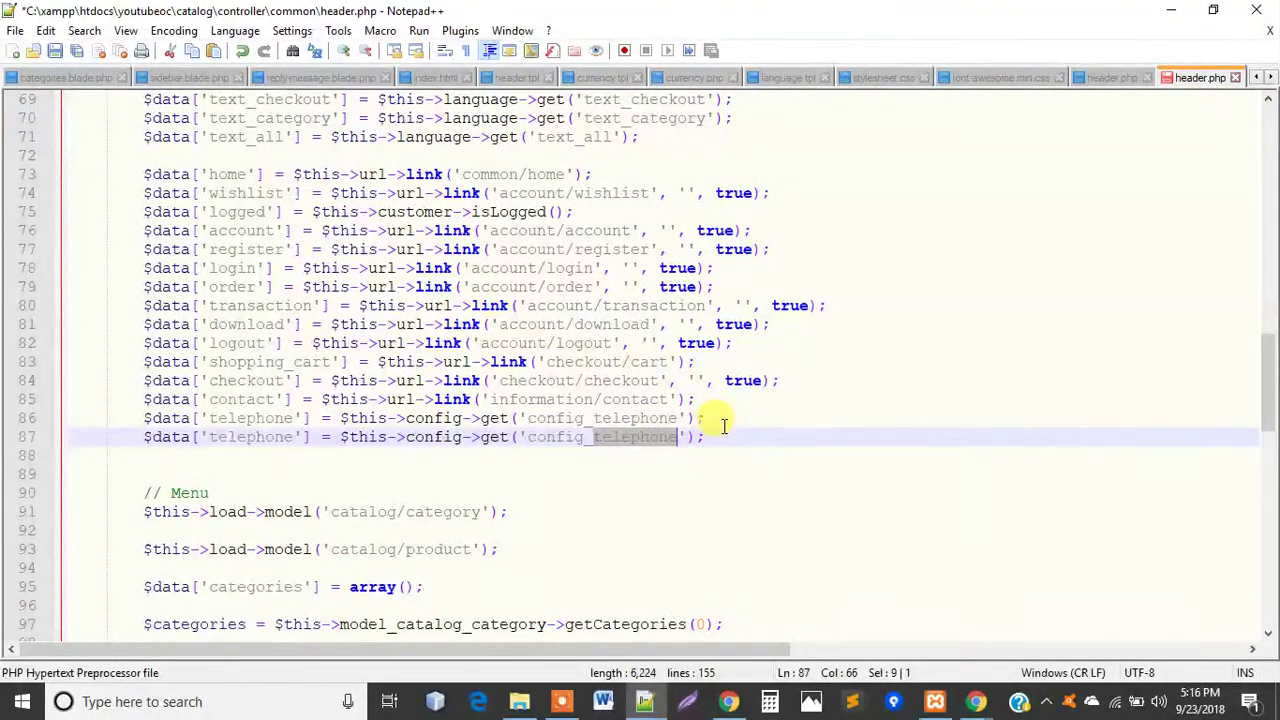
pyautogui.write('email')
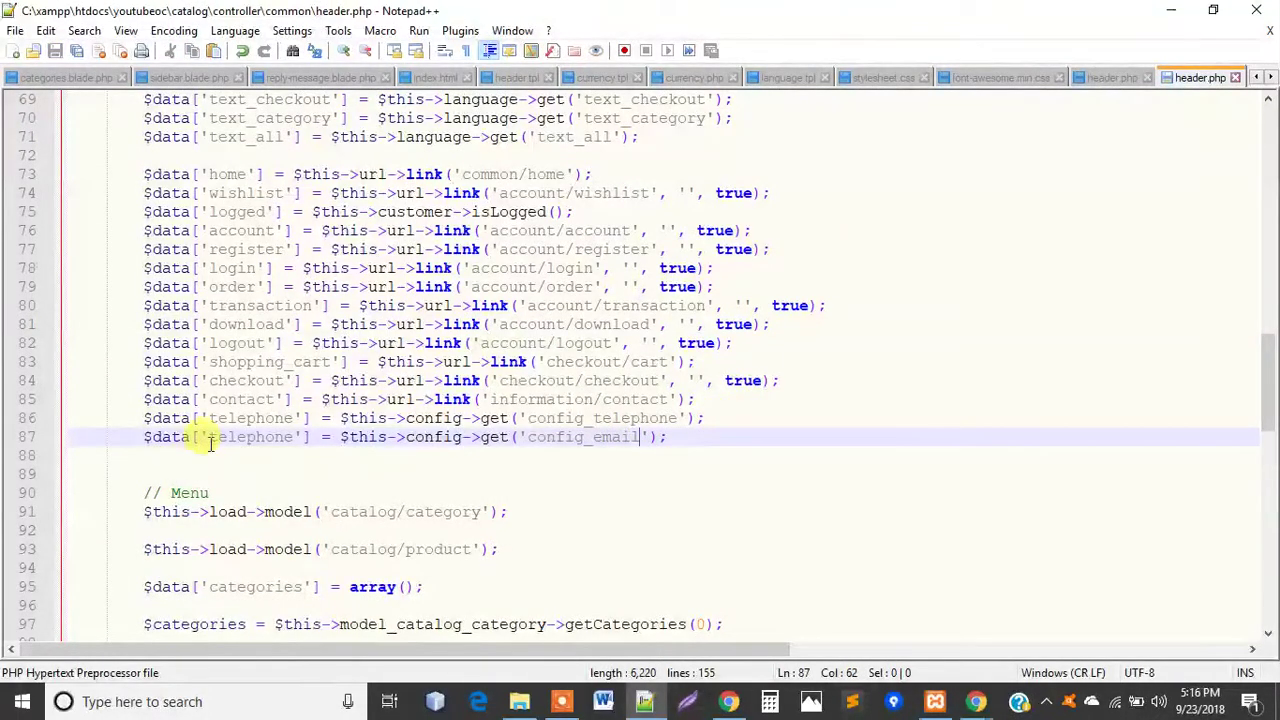
# Step: Select and delete the 'telephone' key name on line 87
pyautogui.moveTo(207, 437); pyautogui.dragTo(294, 437)
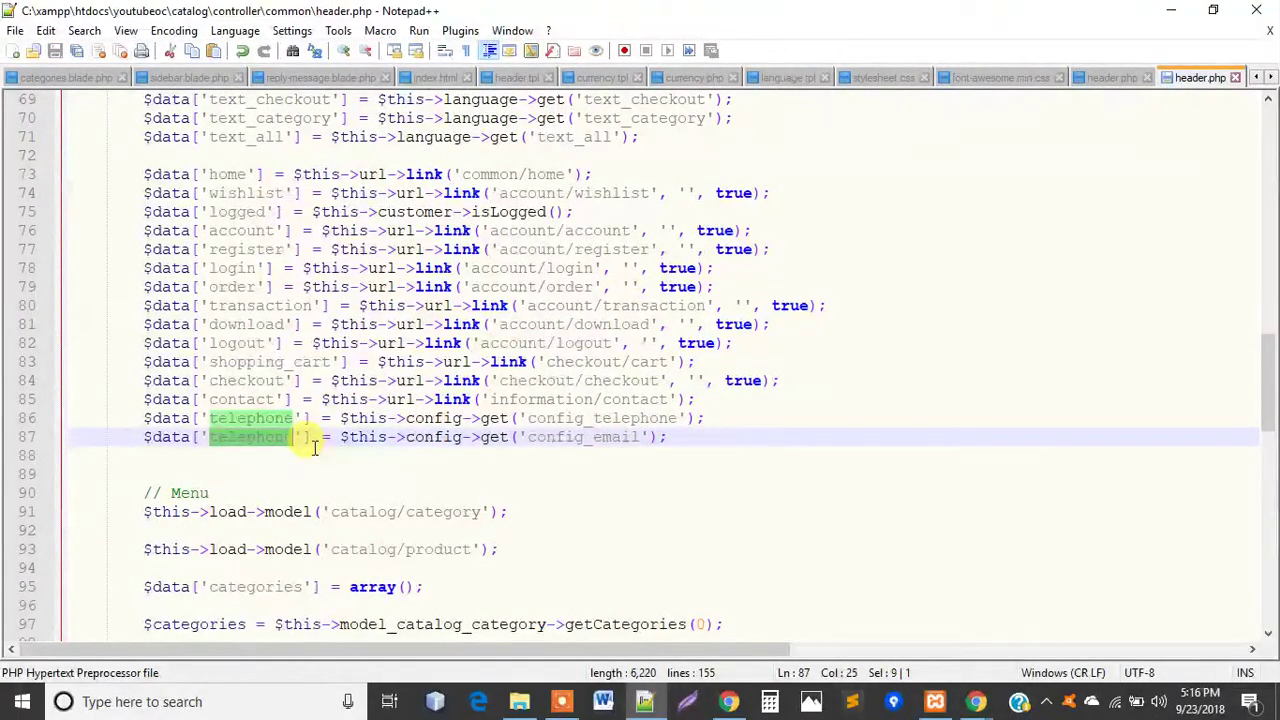
pyautogui.click(314, 447)
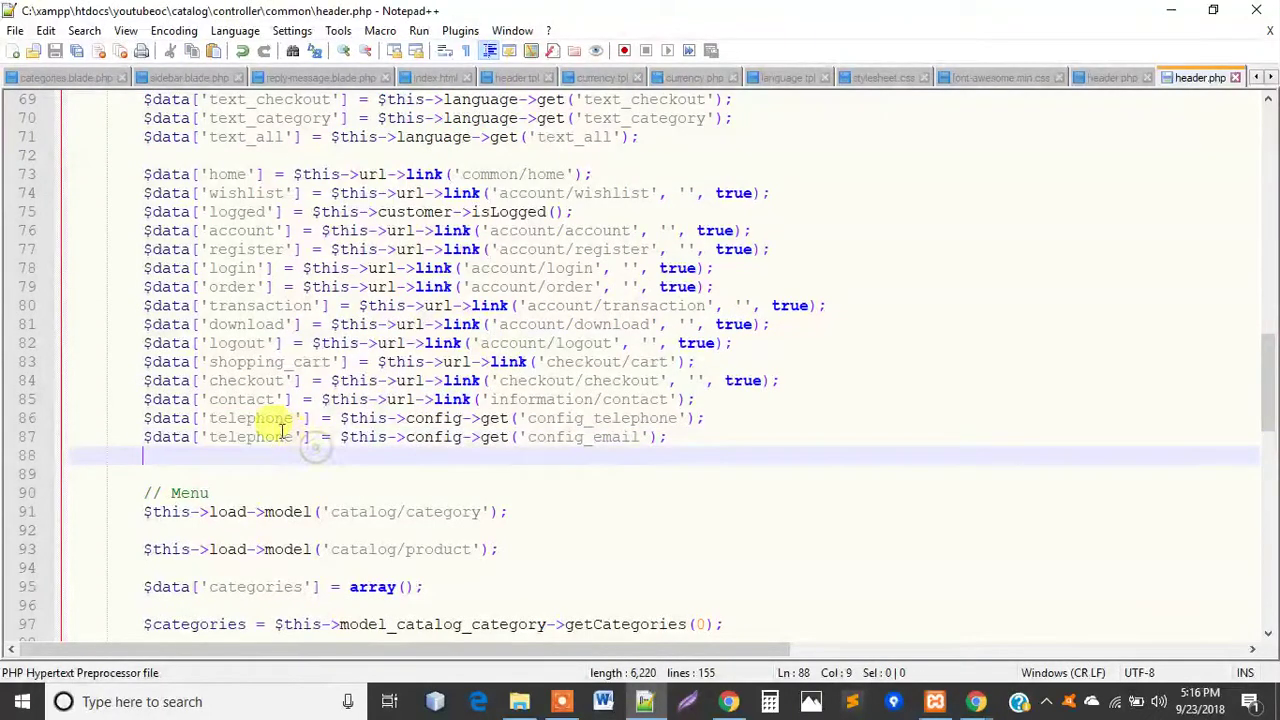
pyautogui.moveTo(296, 437); pyautogui.dragTo(208, 440)
pyautogui.click(212, 450)
pyautogui.click(301, 482)
pyautogui.press('BackSpace')
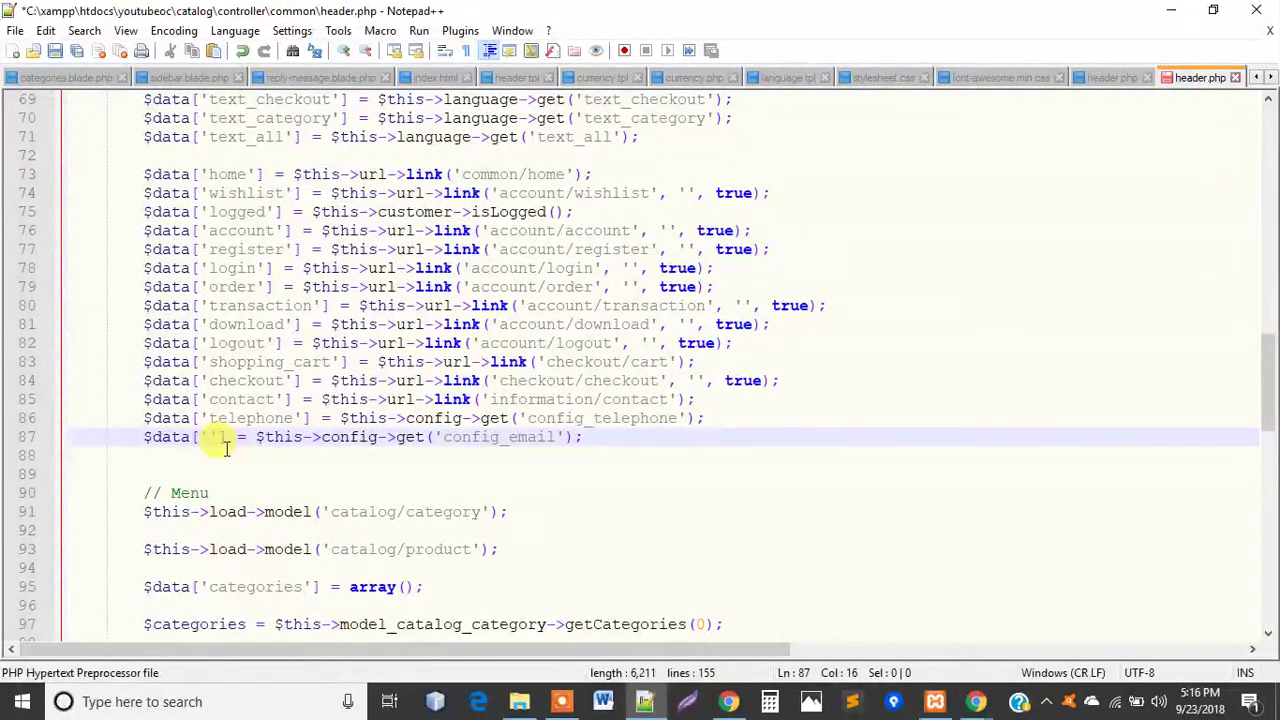
# Step: Refresh the OpenCart home page in Chrome to check the top bar, then return to Notepad++
pyautogui.write('email')
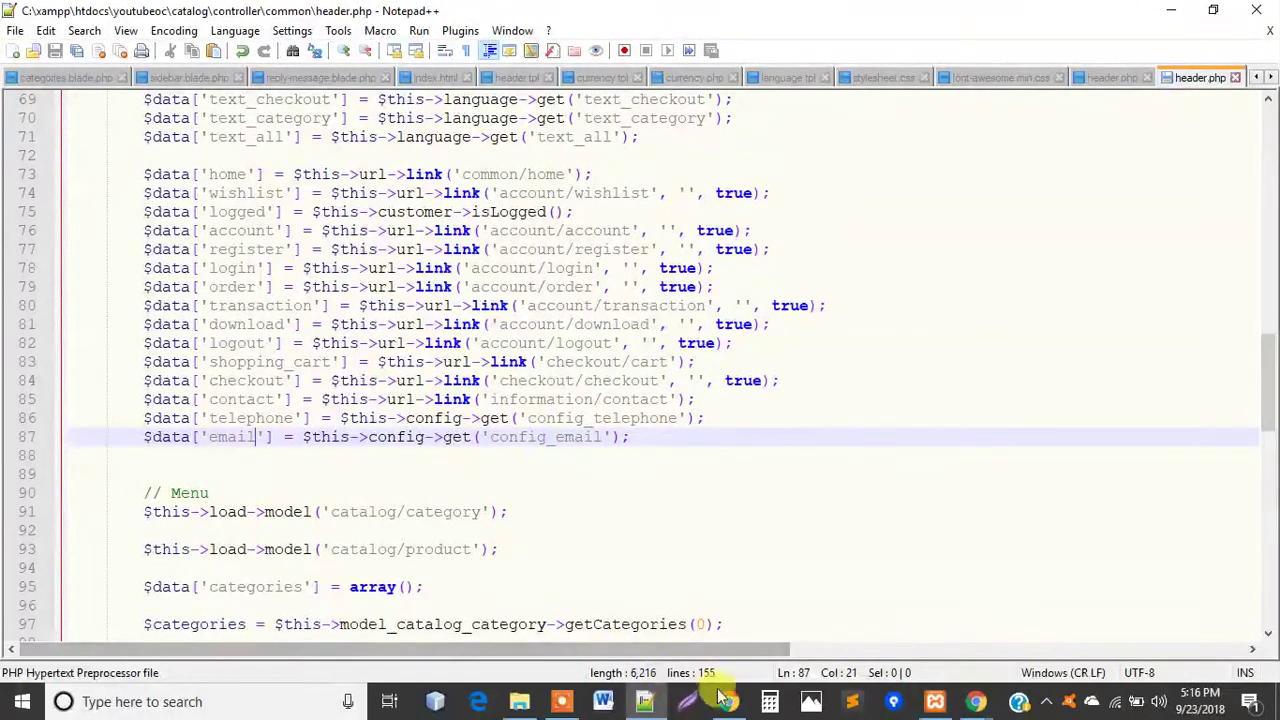
pyautogui.click(727, 702)
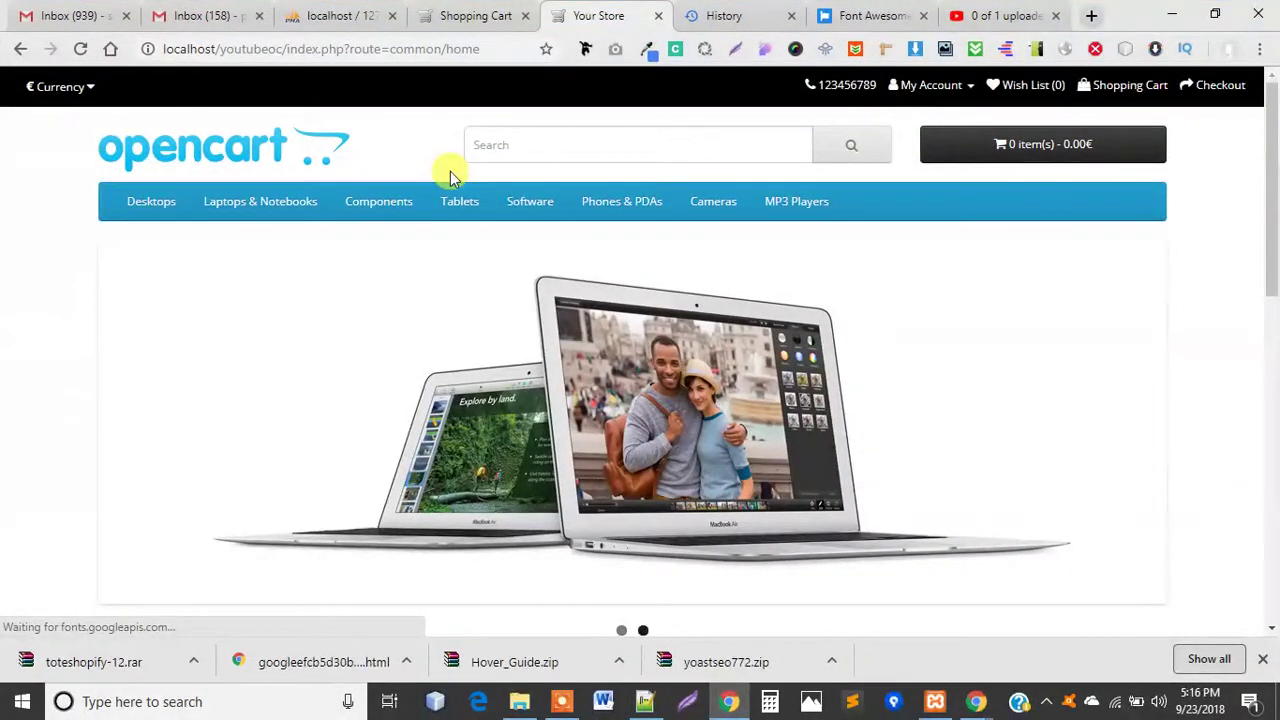
pyautogui.press('F5')
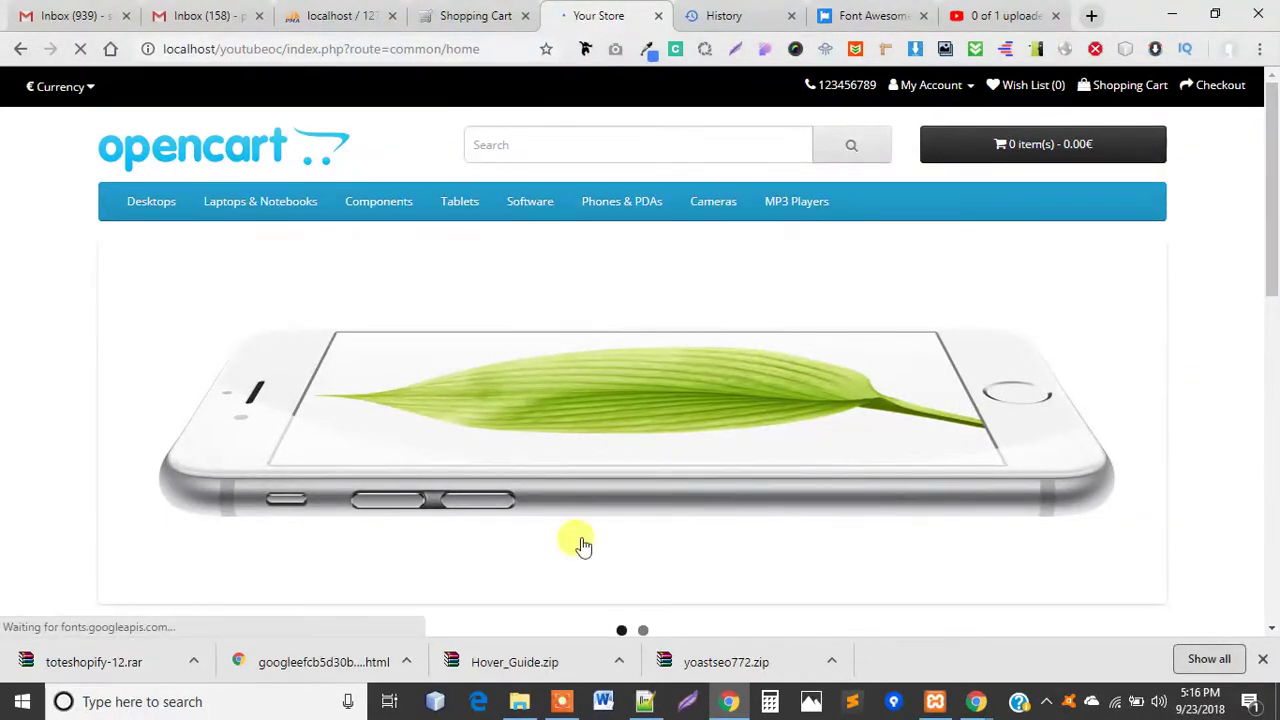
pyautogui.click(646, 702)
pyautogui.click(646, 702)
# Step: In header.tpl, add <?php echo $email; ?> on a new line after the language echo
pyautogui.click(553, 80)
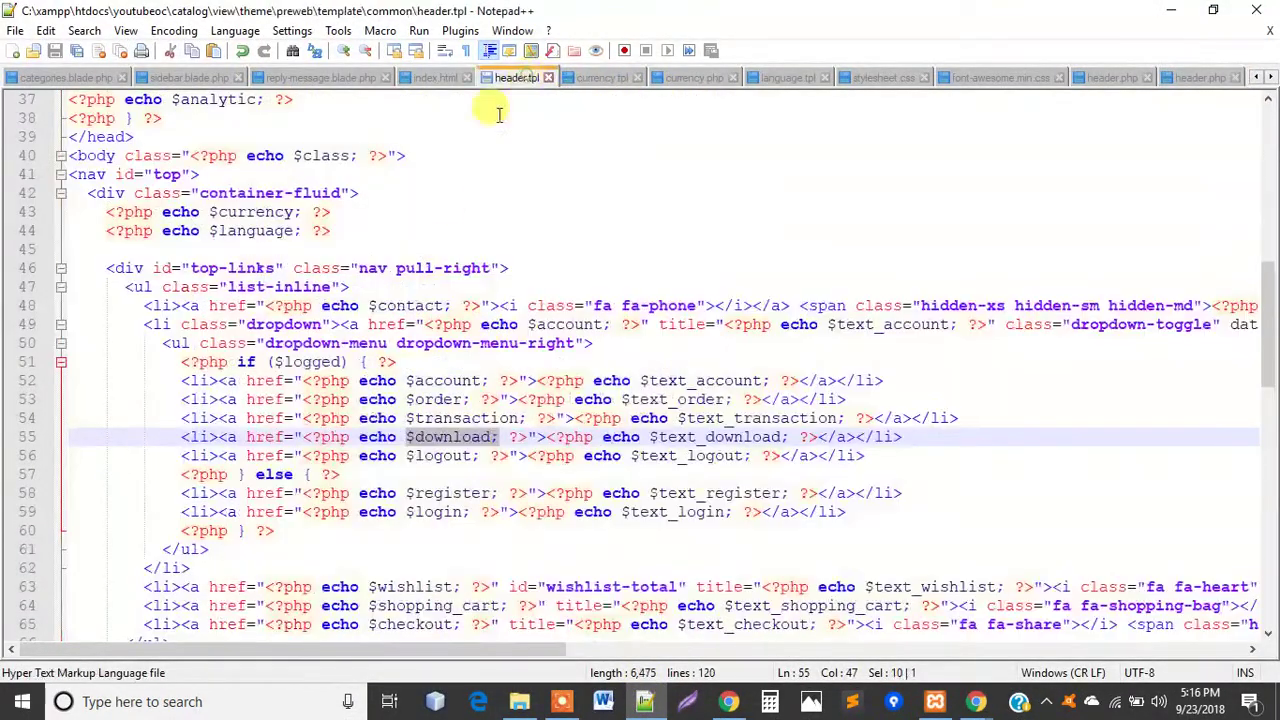
pyautogui.scroll(-1, 428, 450)
pyautogui.scroll(4, 330, 420)
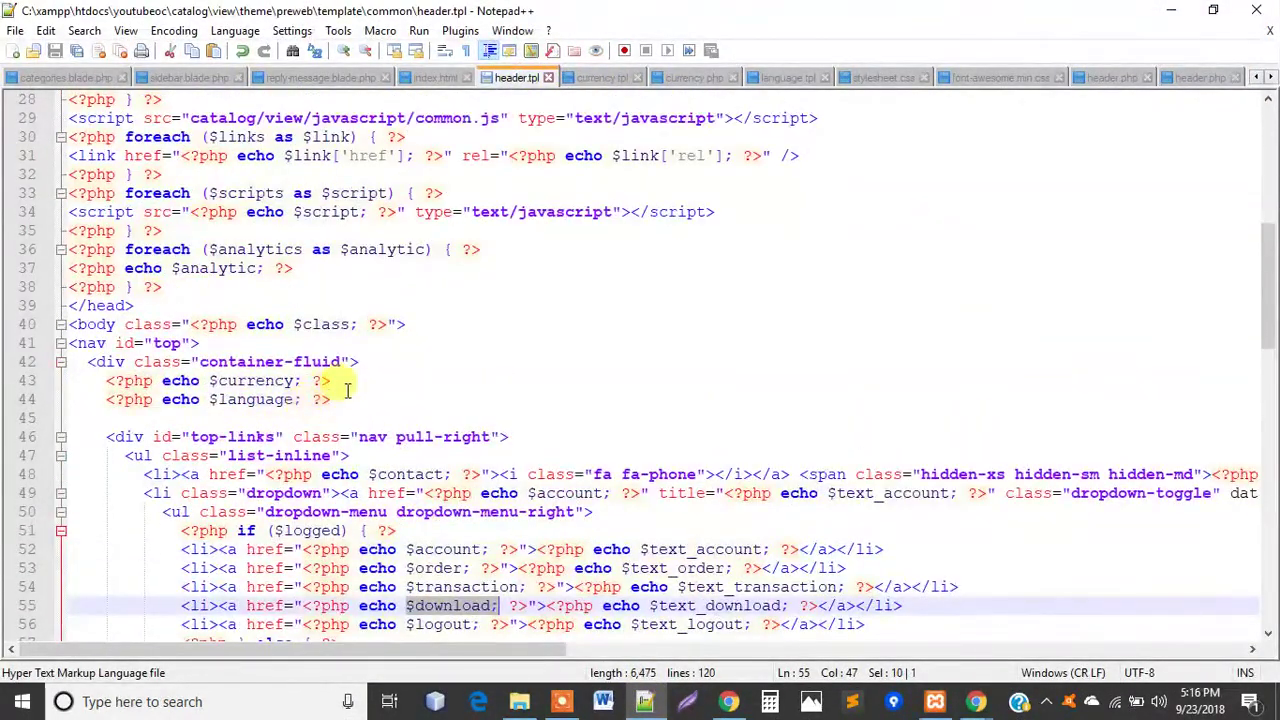
pyautogui.click(341, 399)
pyautogui.press('Return')
pyautogui.write('<?php echo')
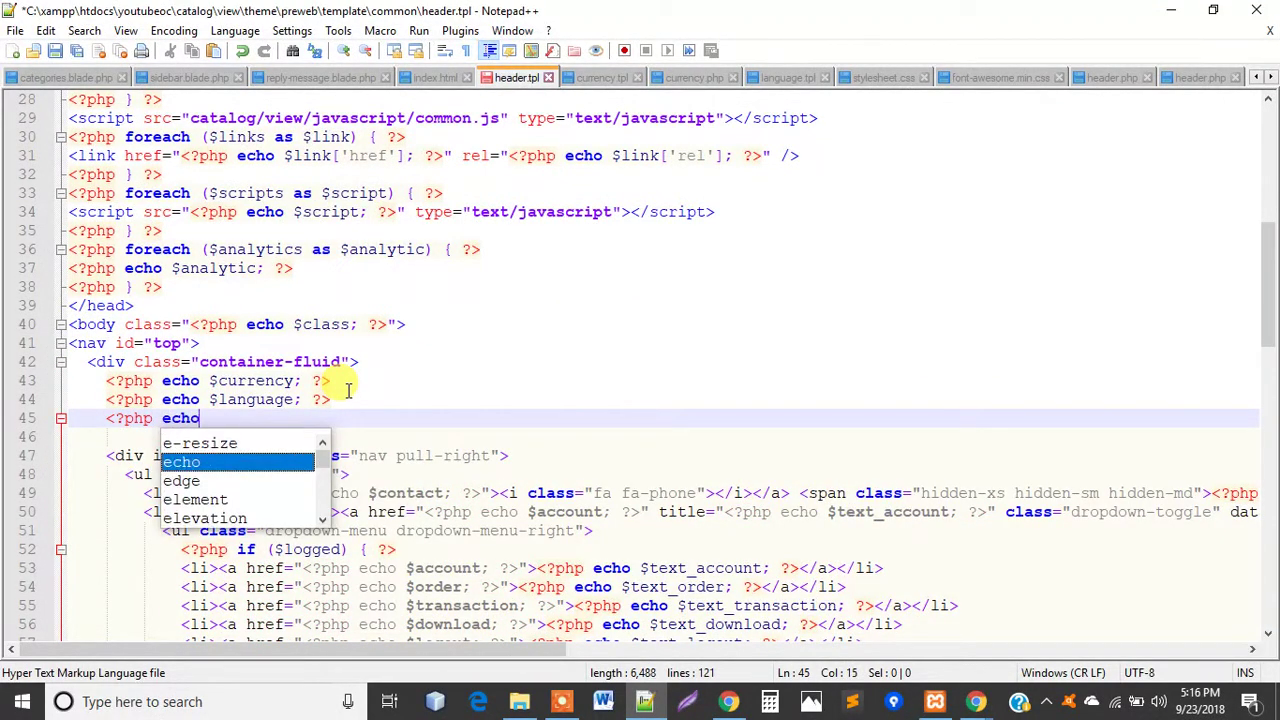
pyautogui.write(' $')
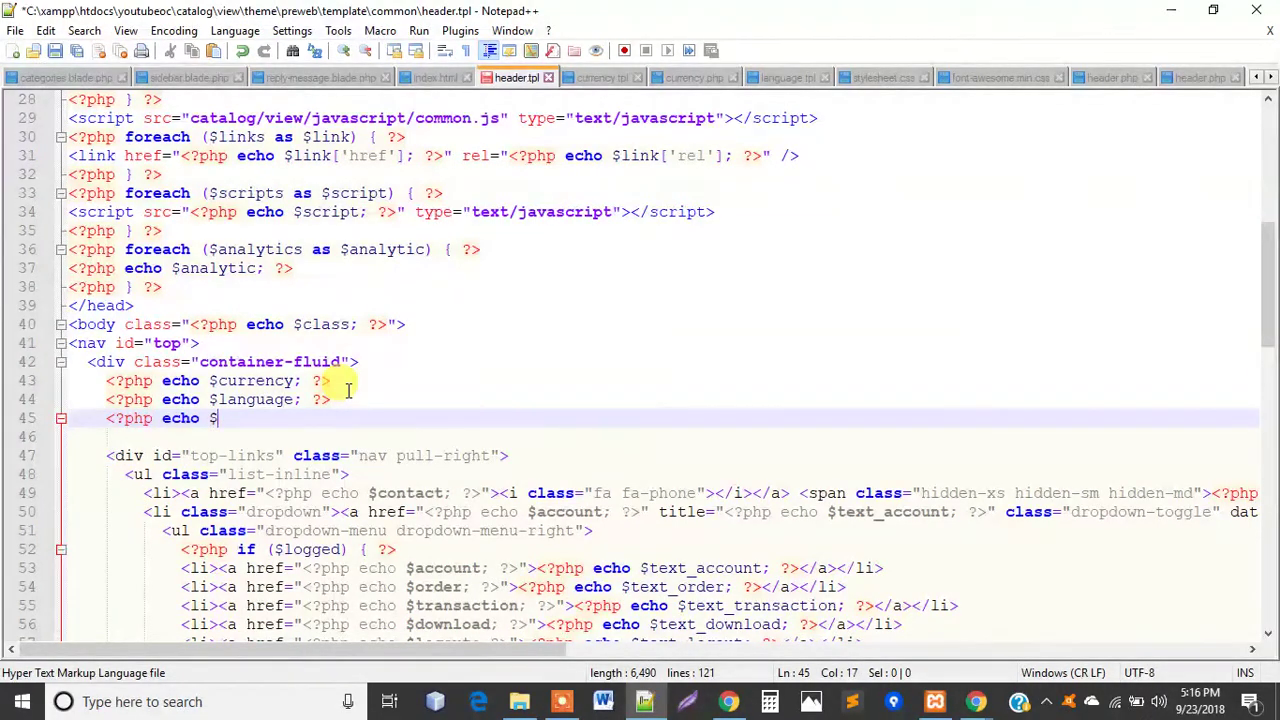
pyautogui.write('email')
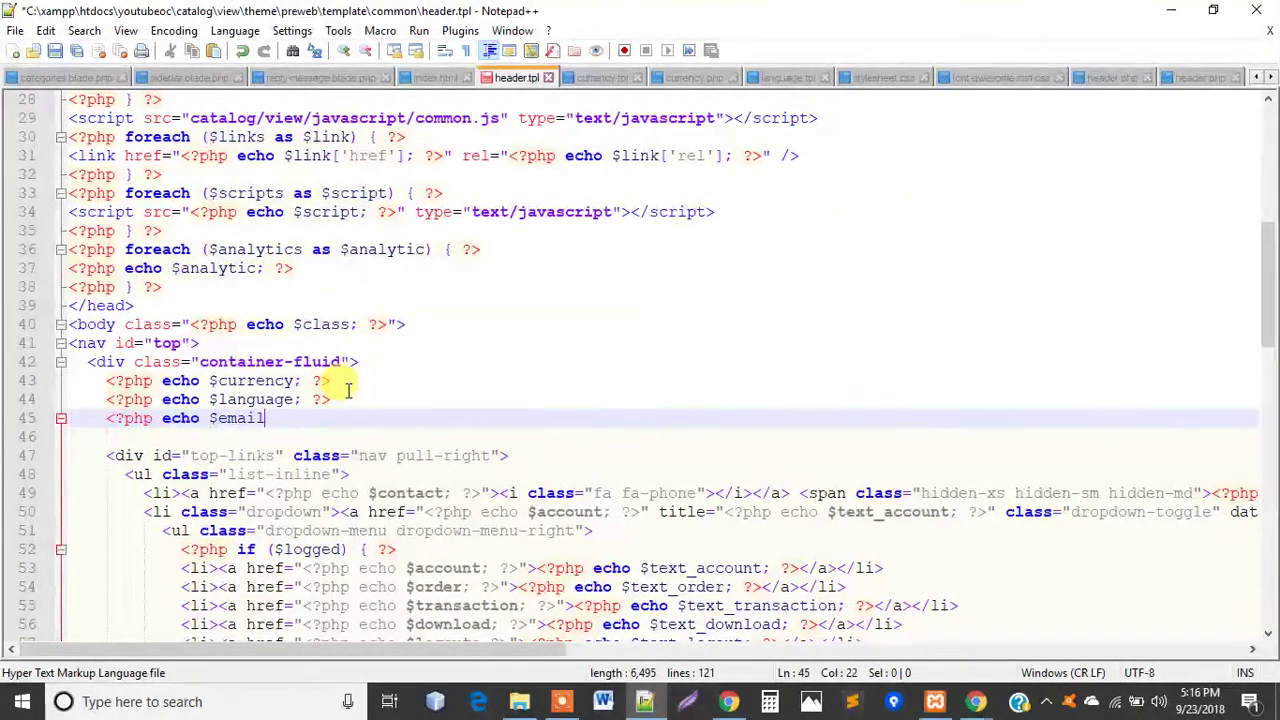
pyautogui.write('; ?>')
pyautogui.press('Up')
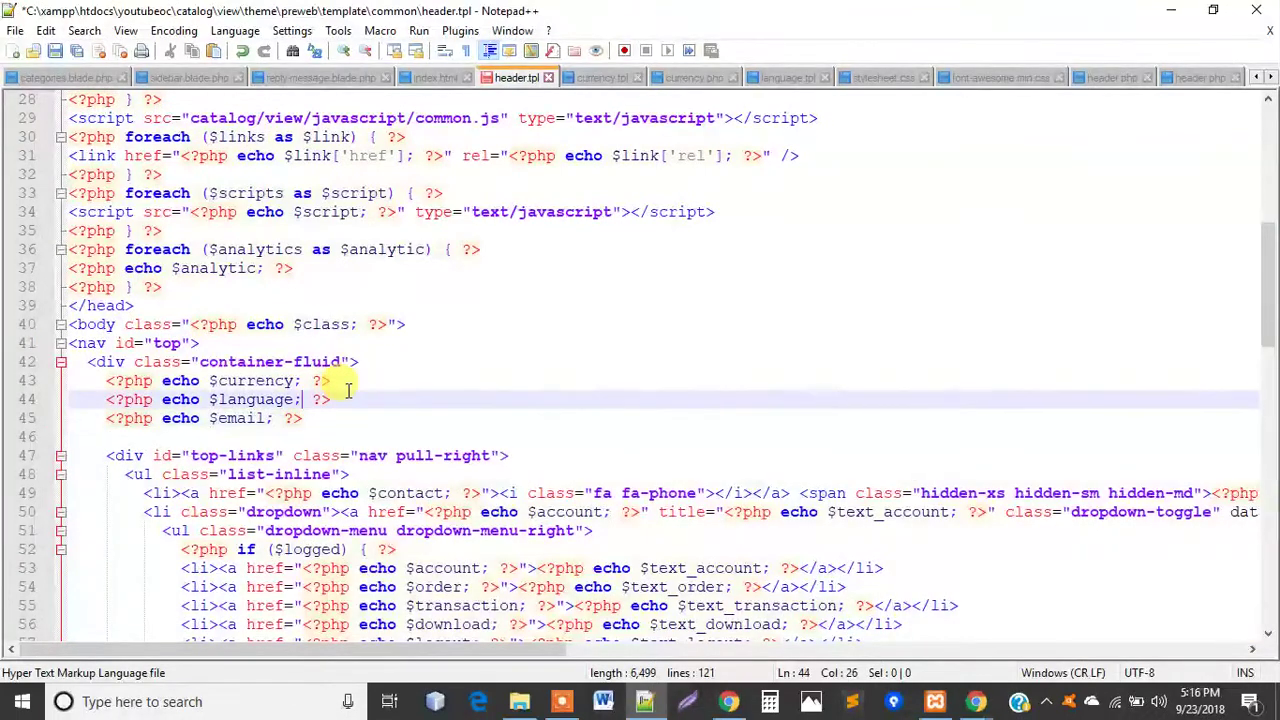
pyautogui.hotkey('alt', 'Tab')
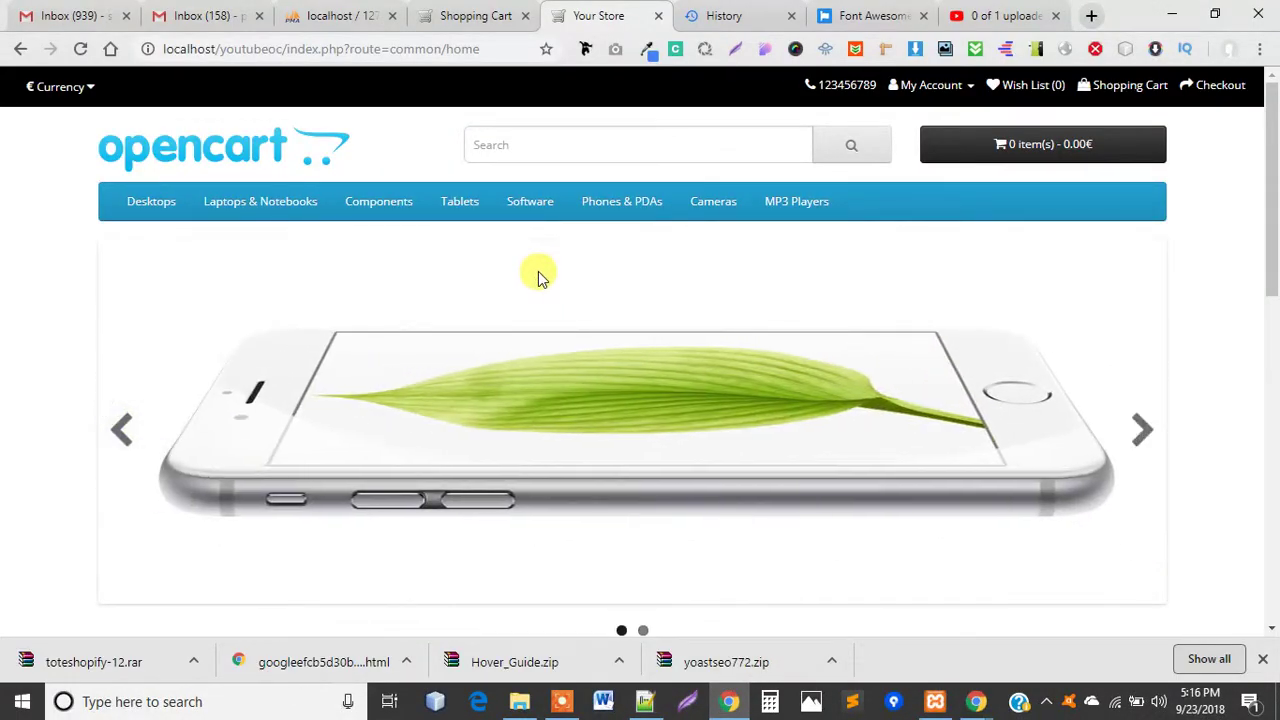
# Step: Reload the store page, then move to the Font Awesome tab and scroll down its page
pyautogui.press('F5')
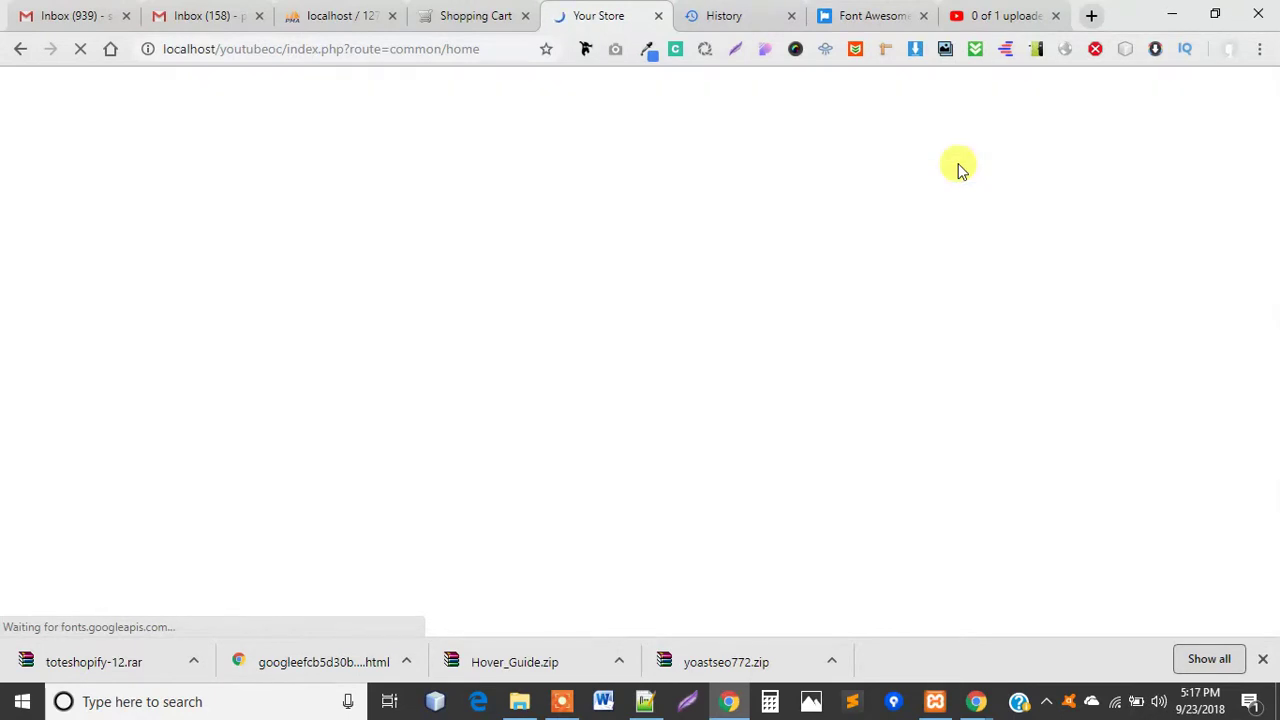
pyautogui.click(866, 15)
pyautogui.scroll(-3, 512, 410)
pyautogui.scroll(-1, 525, 380)
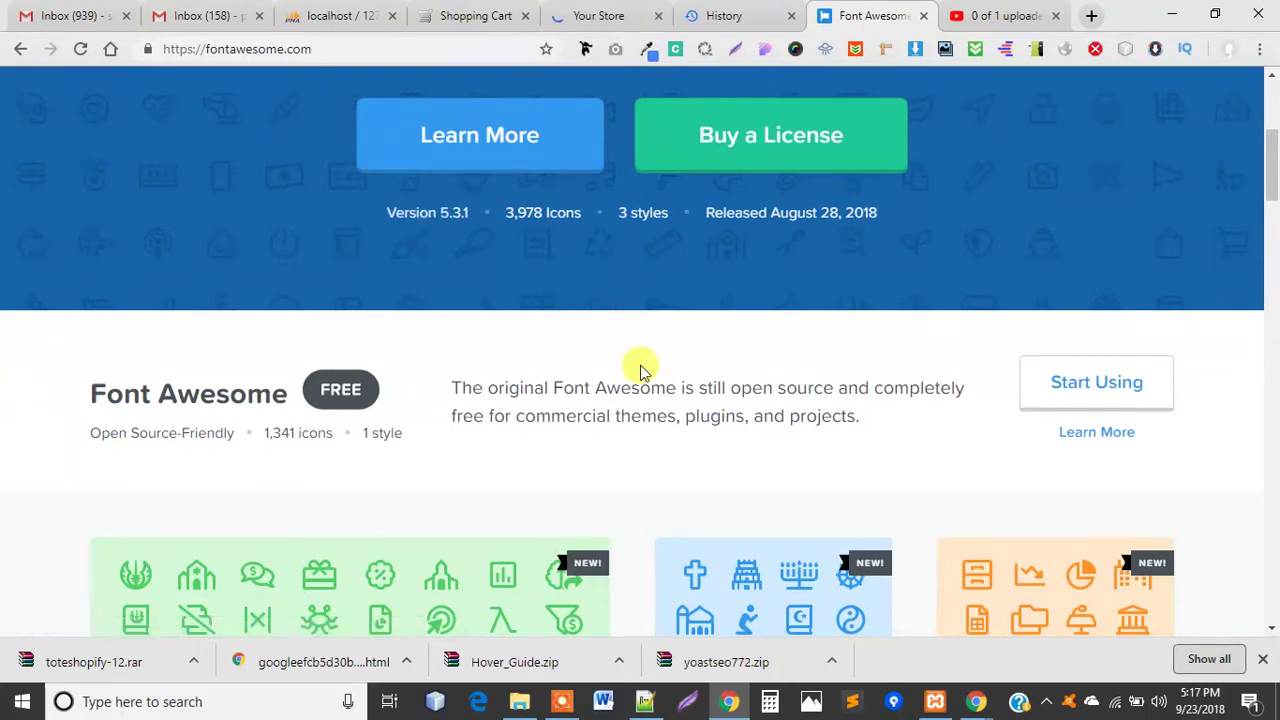
# Step: Open the Font Awesome 4.7.0 icons page and confirm the store's top bar shows the email
pyautogui.scroll(4, 641, 370)
pyautogui.scroll(-6, 641, 370)
pyautogui.scroll(-4, 641, 370)
pyautogui.scroll(10, 660, 250)
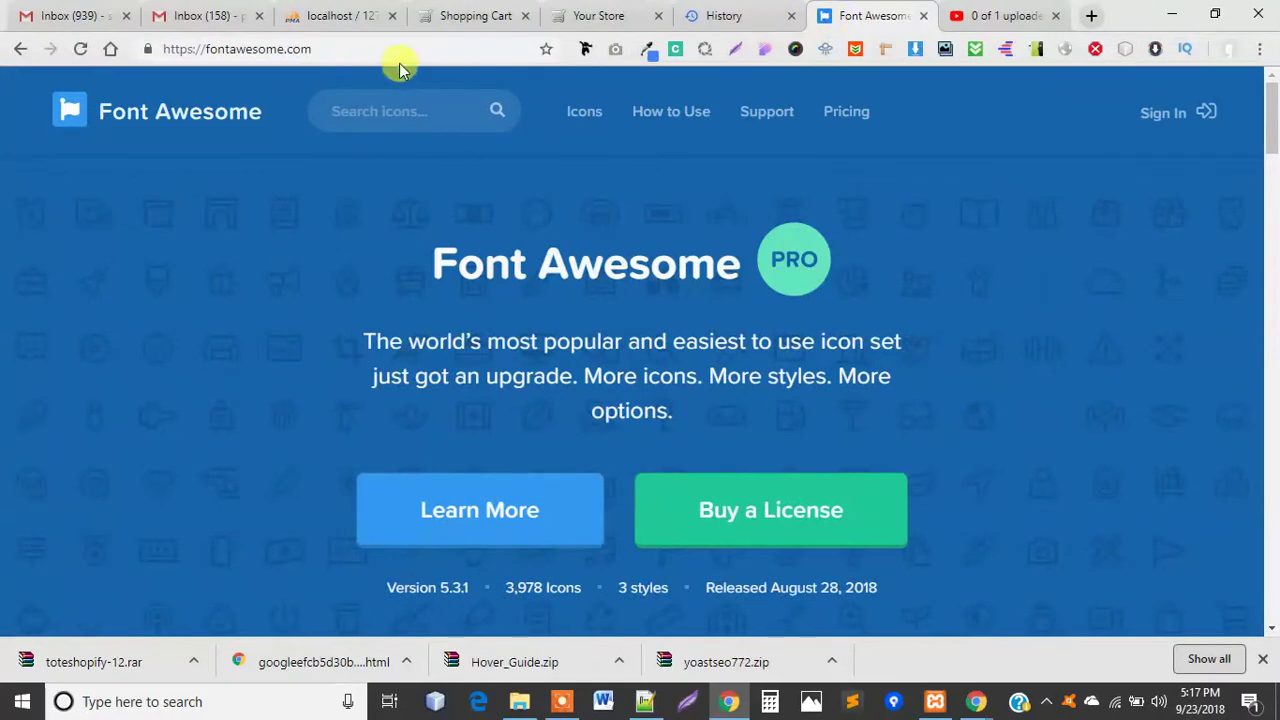
pyautogui.click(395, 55)
pyautogui.write('f')
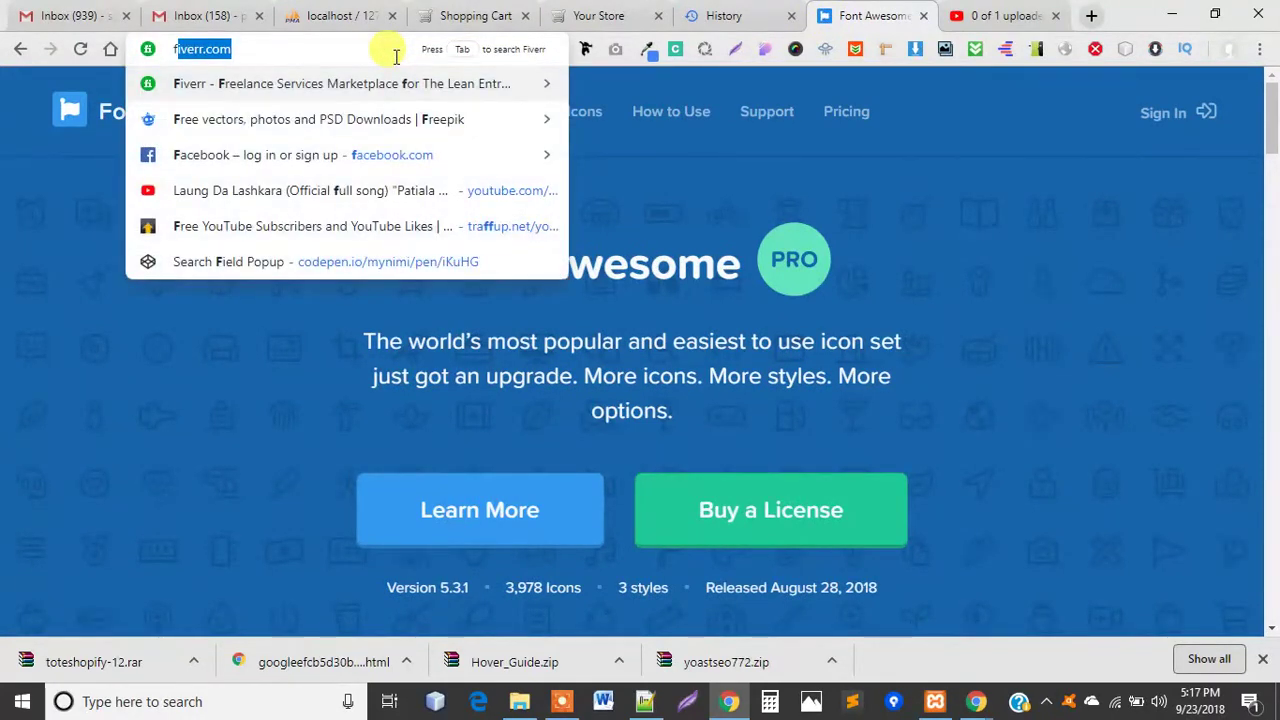
pyautogui.write('ont awesome ')
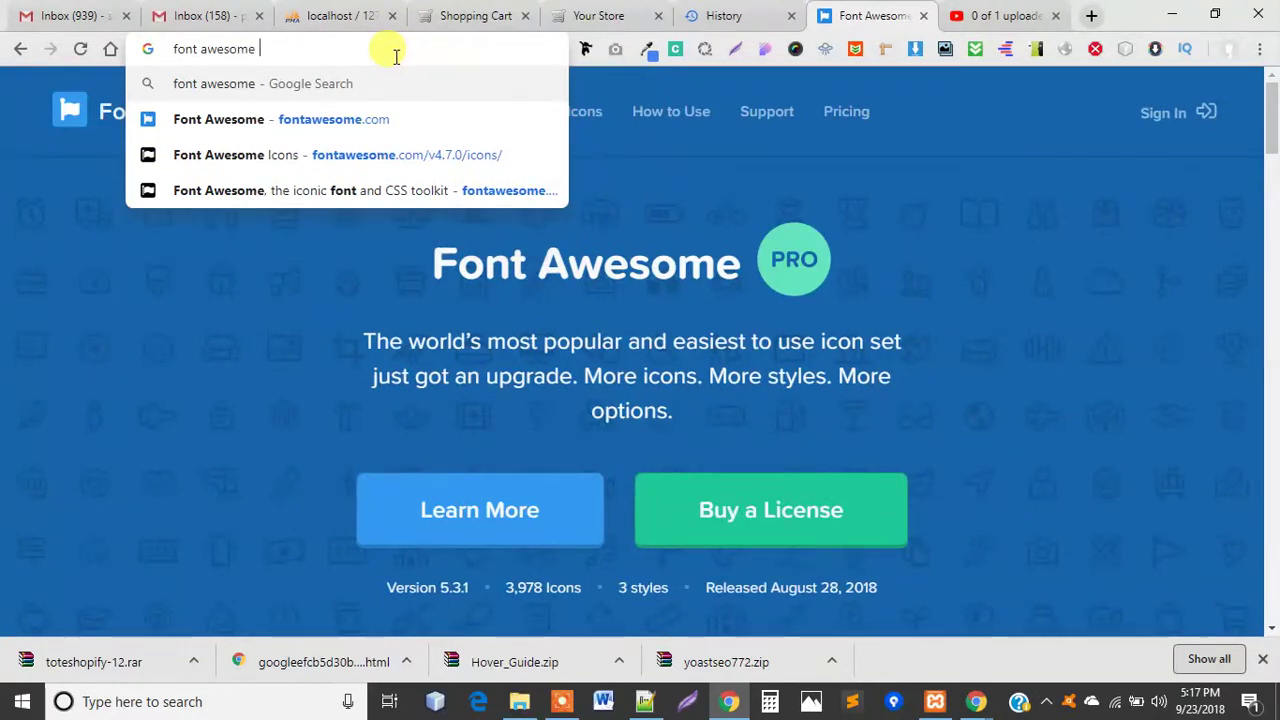
pyautogui.write('c')
pyautogui.press('BackSpace')
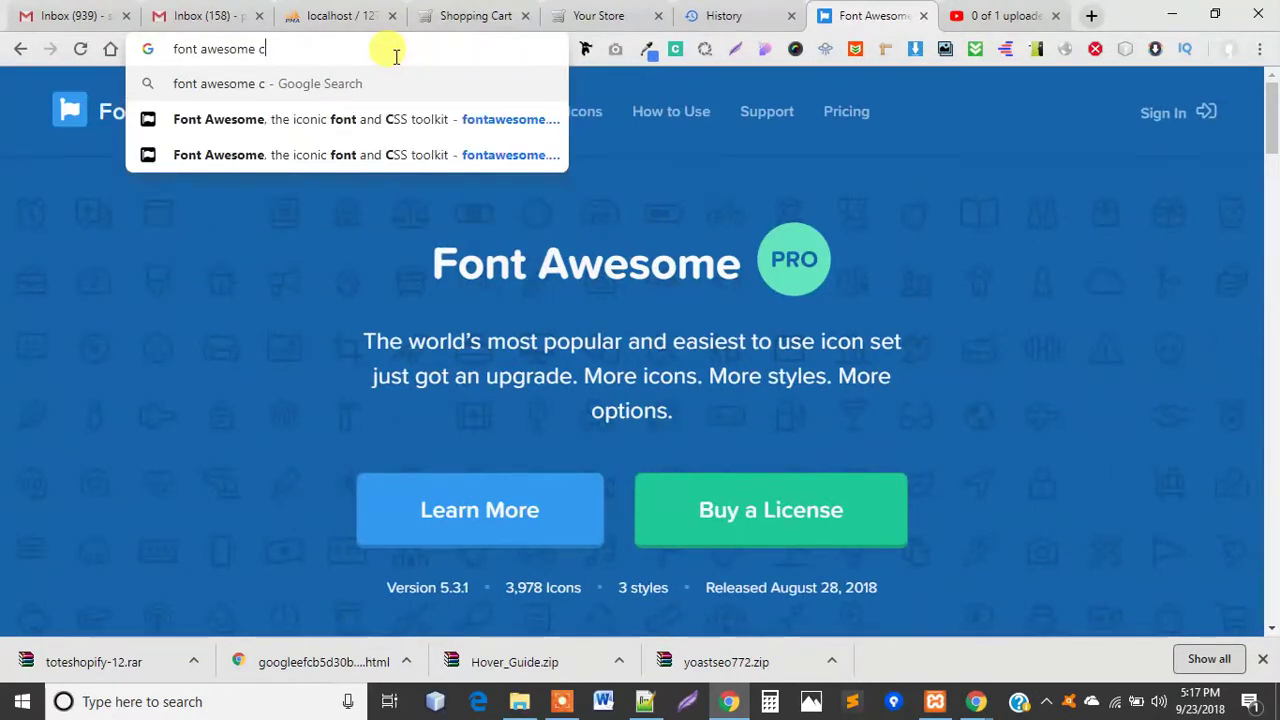
pyautogui.press('BackSpace')
pyautogui.press('BackSpace')
pyautogui.press('Down')
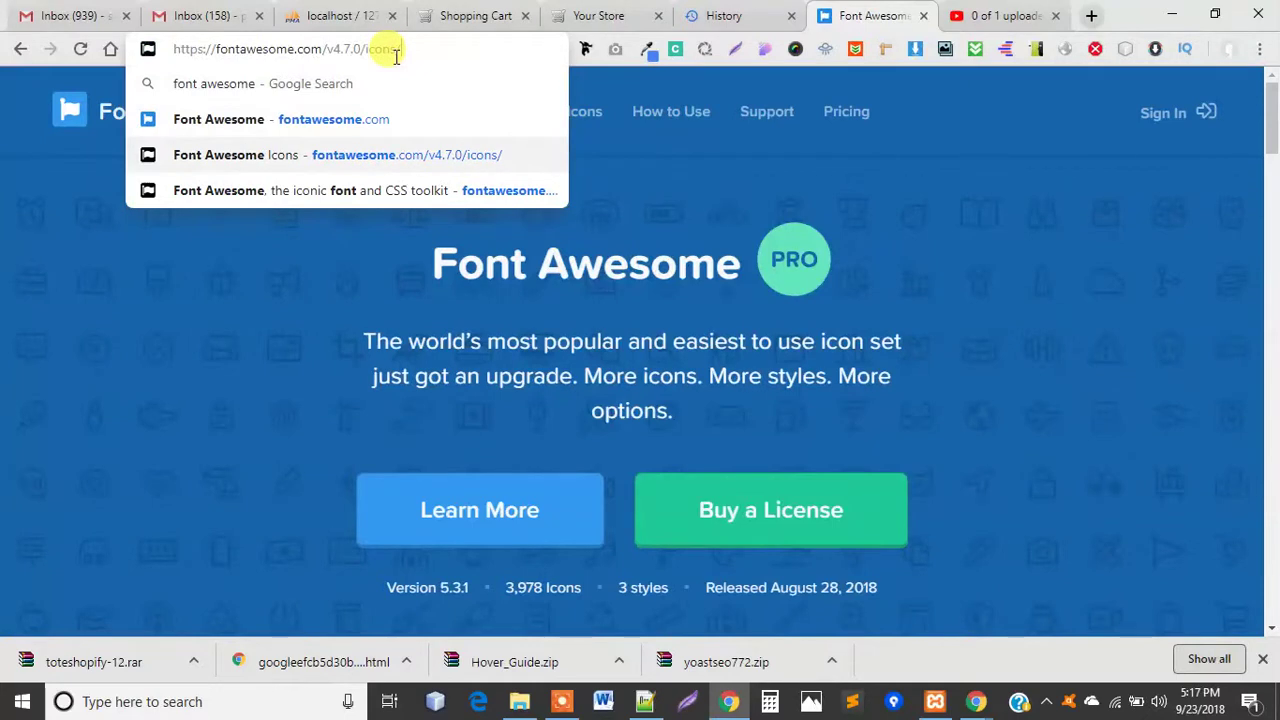
pyautogui.press('Down')
pyautogui.press('Return')
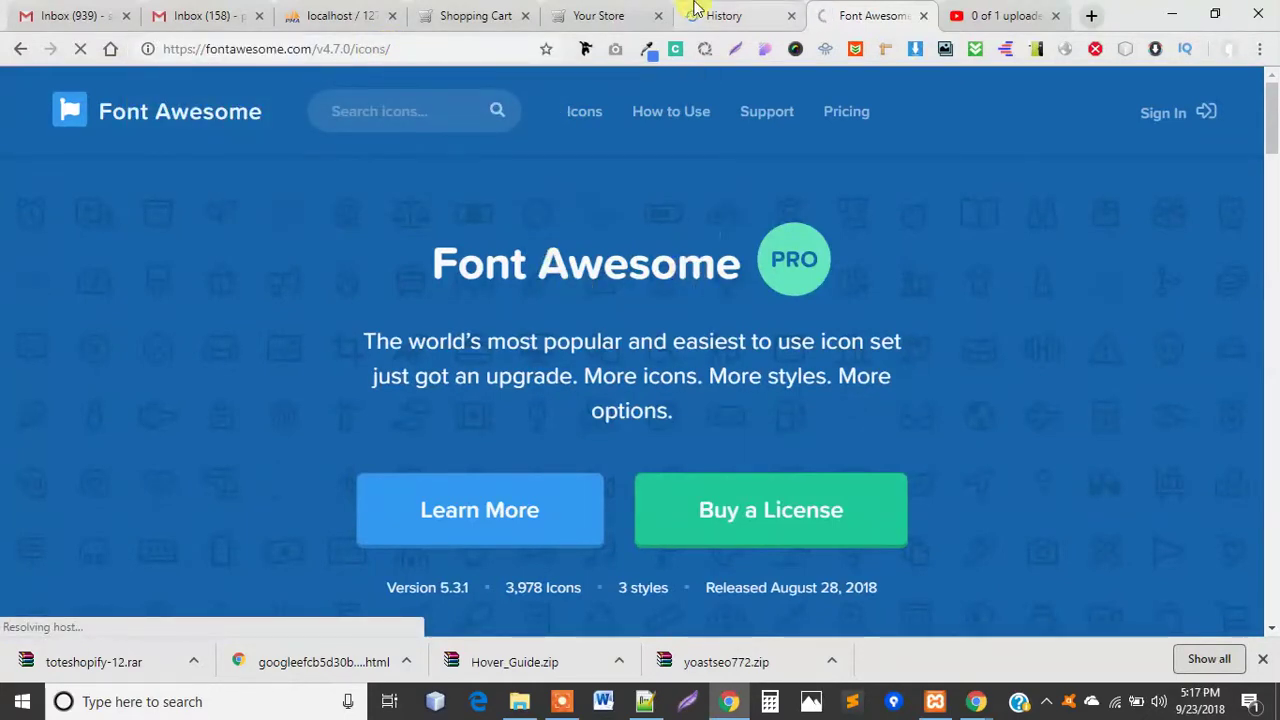
pyautogui.click(547, 8)
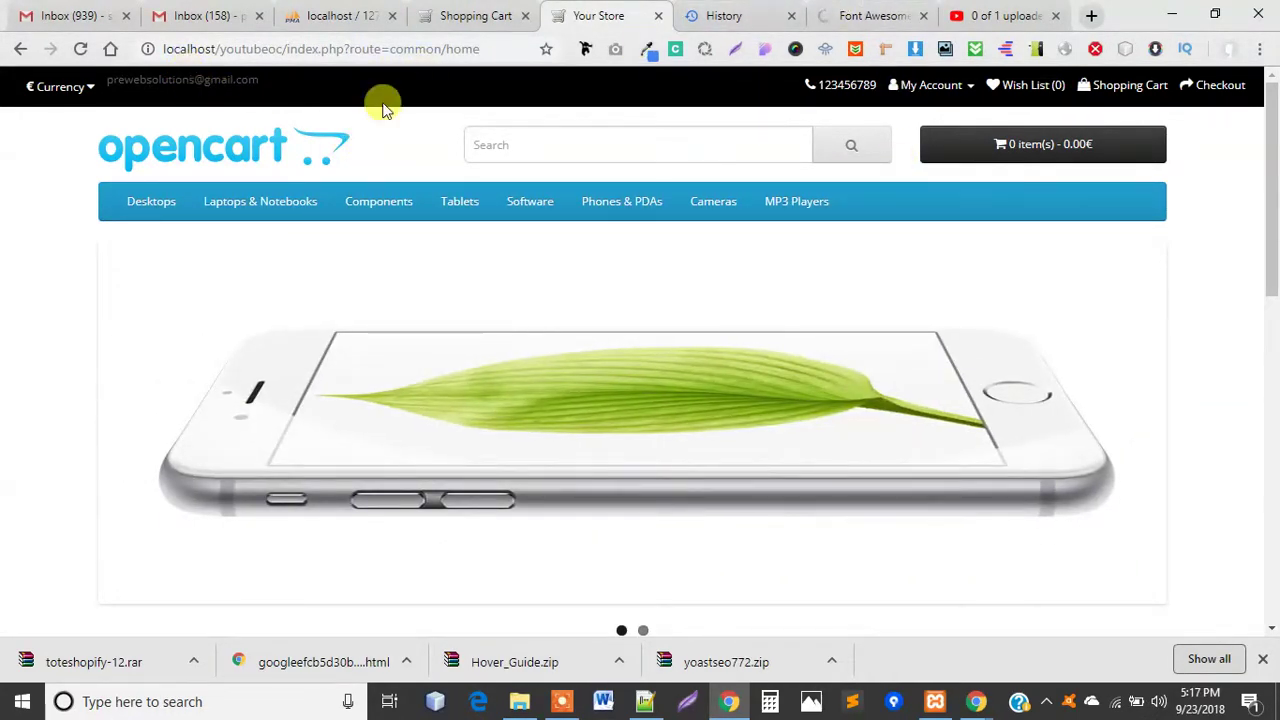
pyautogui.click(1166, 15)
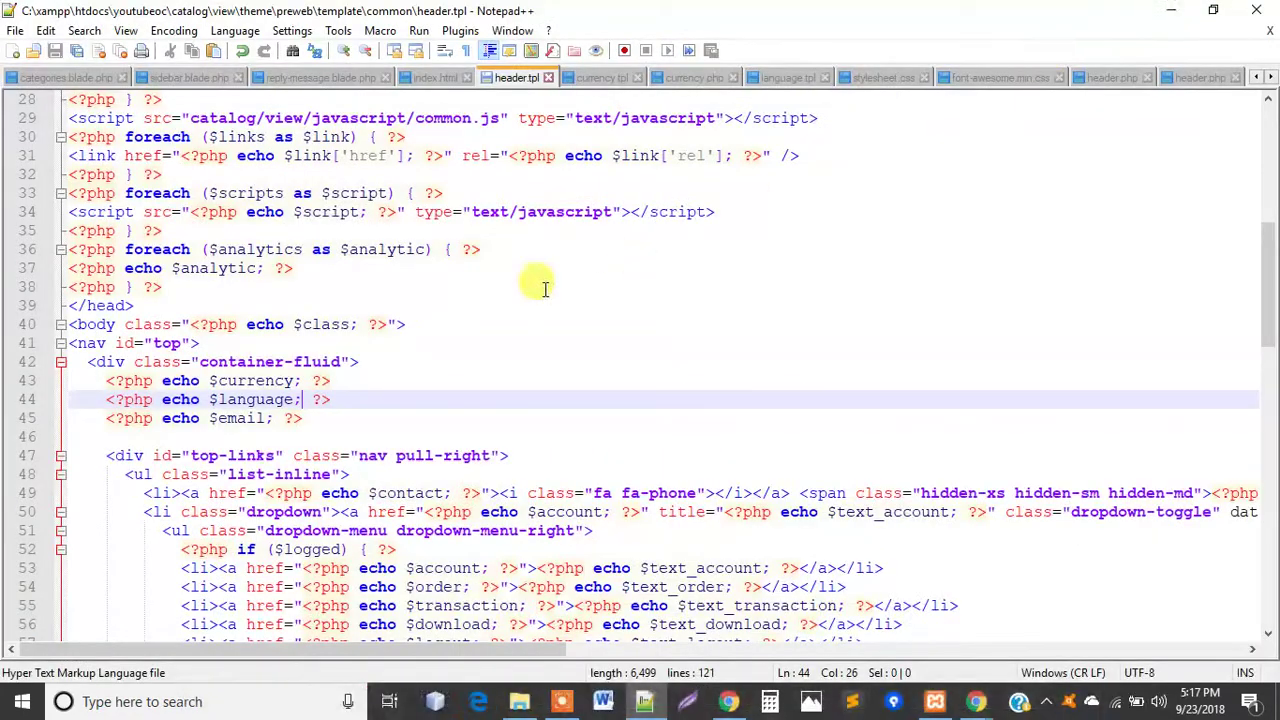
# Step: Add an empty <span></span> on a new line below the language line in header.tpl
pyautogui.click(162, 418)
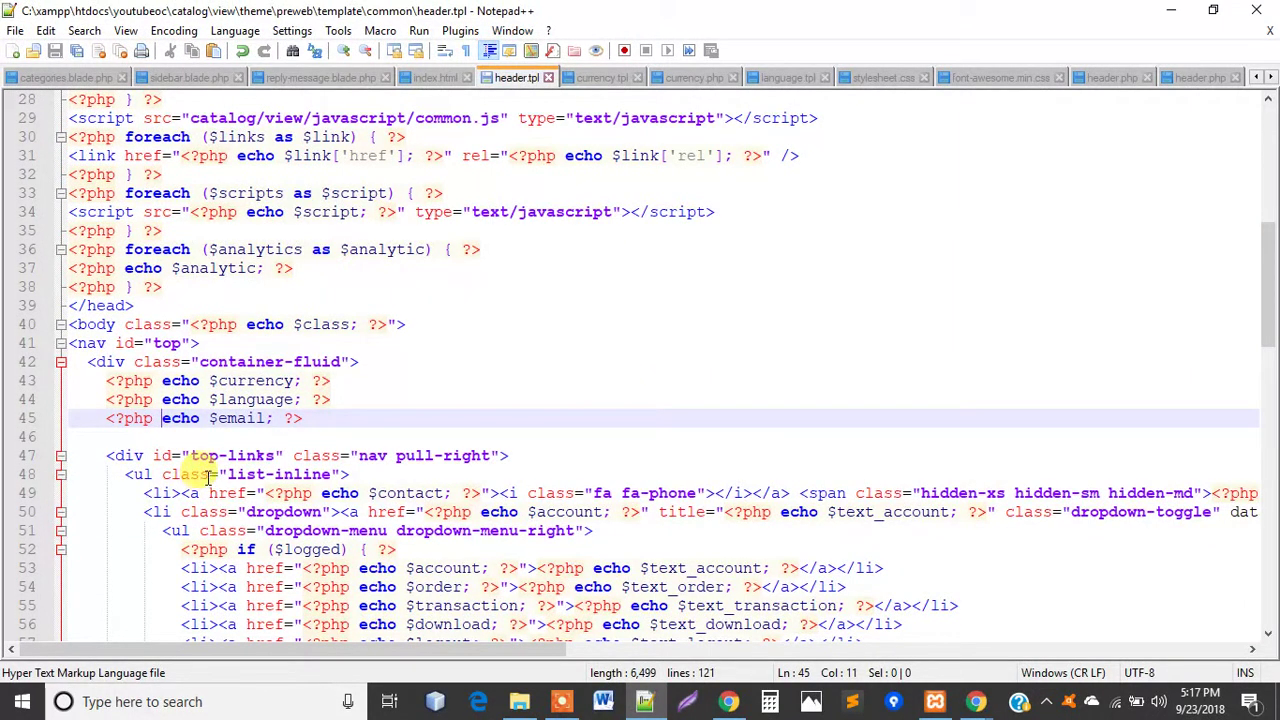
pyautogui.click(338, 399)
pyautogui.press('Return')
pyautogui.write('<span></')
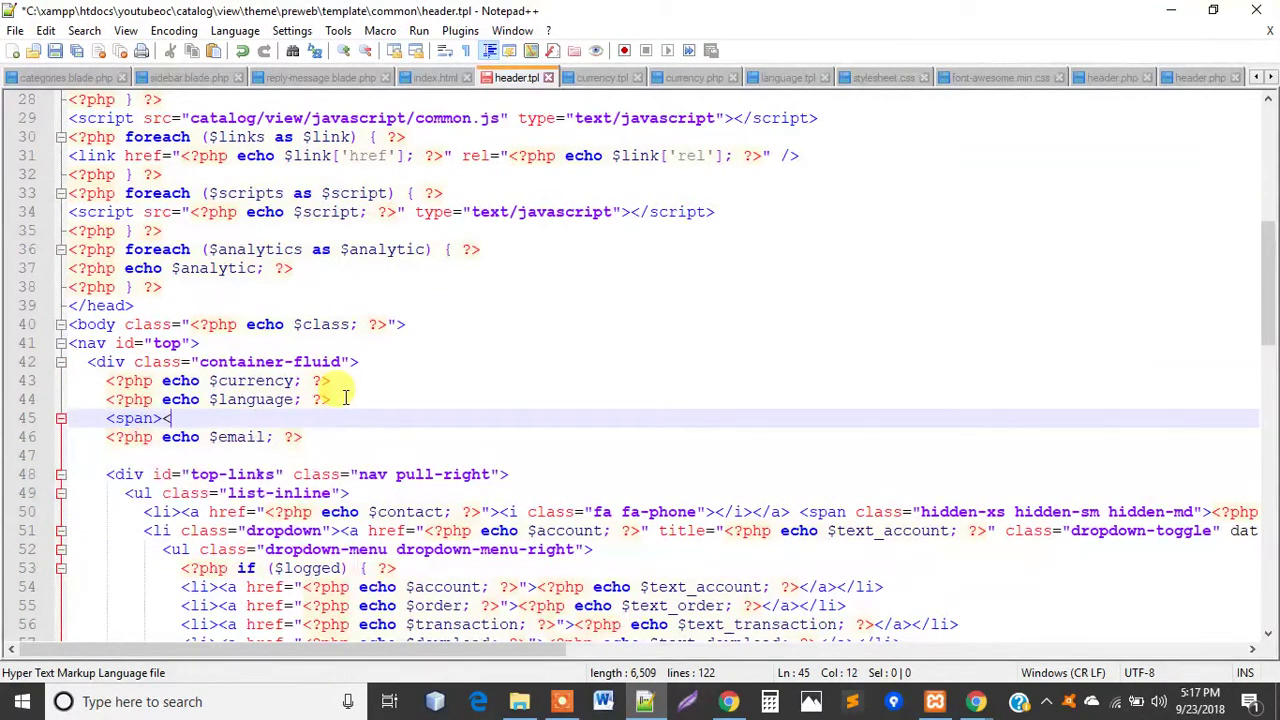
pyautogui.write('s')
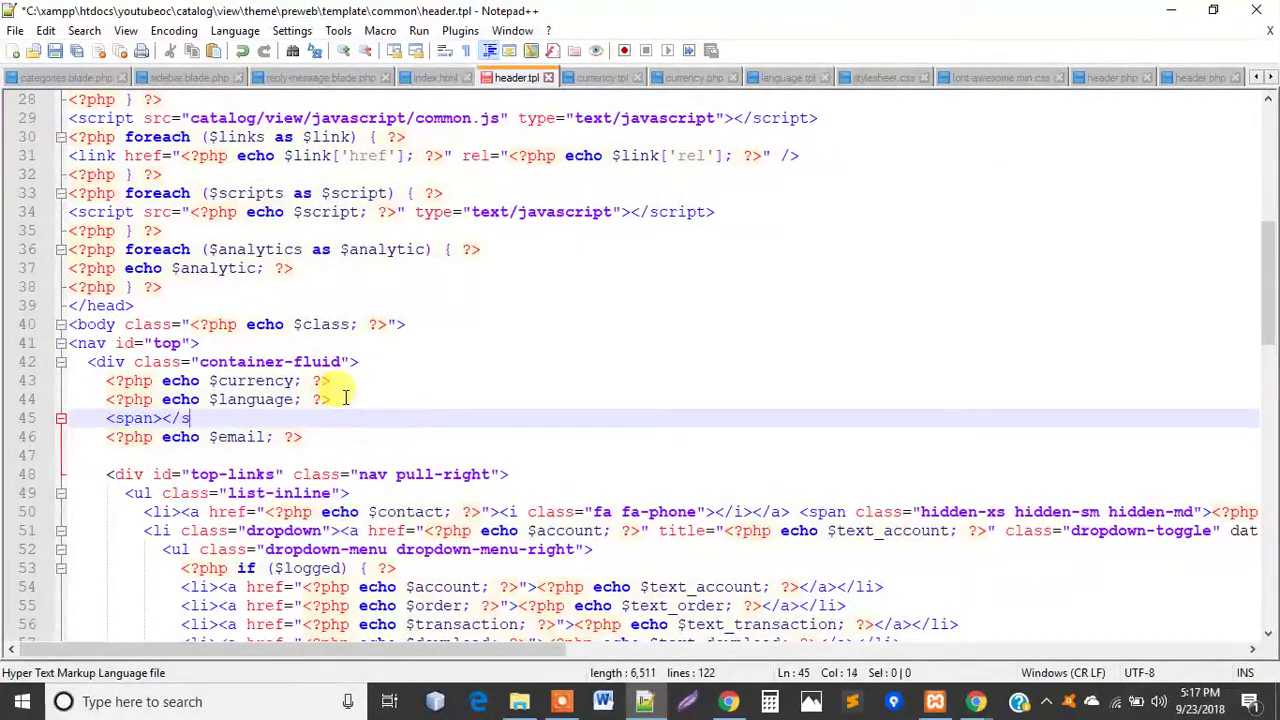
pyautogui.write('p')
pyautogui.press('Return')
pyautogui.press('Left')
pyautogui.press('Left')
pyautogui.press('Left')
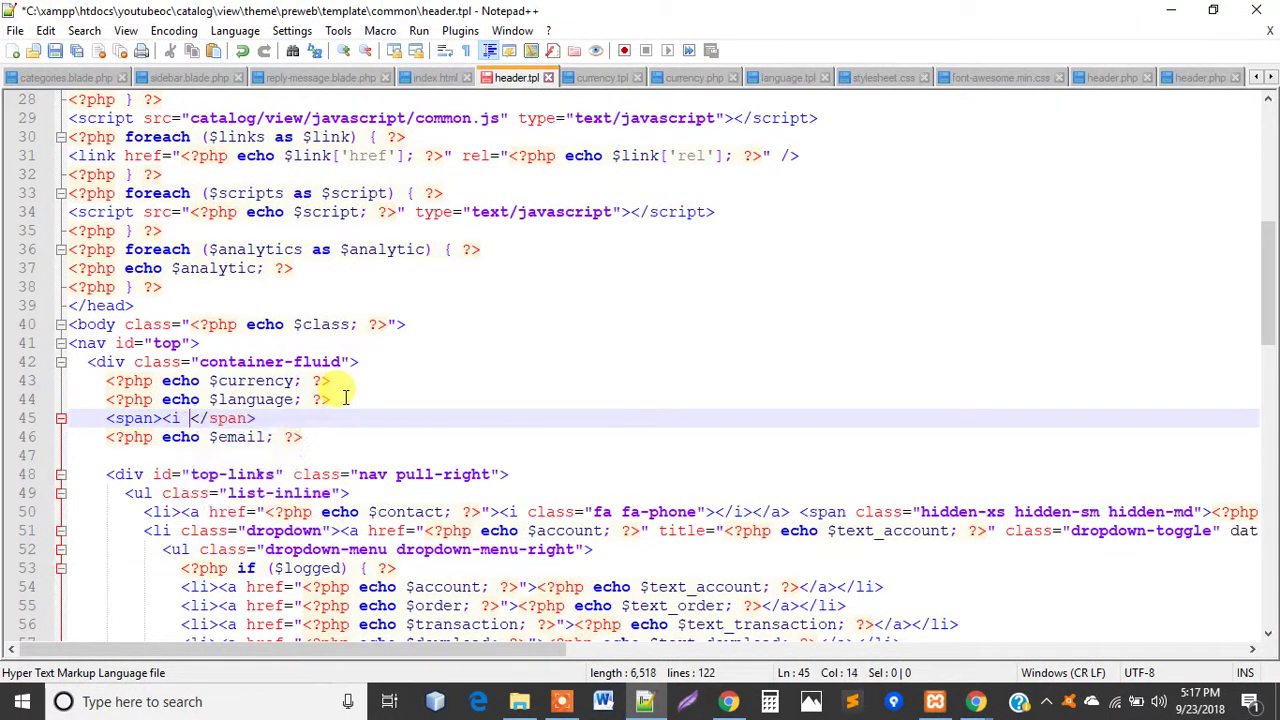
# Step: Insert an <i class="fa fa-phone"></i> icon inside the new span
pyautogui.write('<i clas')
pyautogui.press('Return')
pyautogui.press('Return')
pyautogui.press('BackSpace')
pyautogui.press('BackSpace')
pyautogui.press('BackSpace')
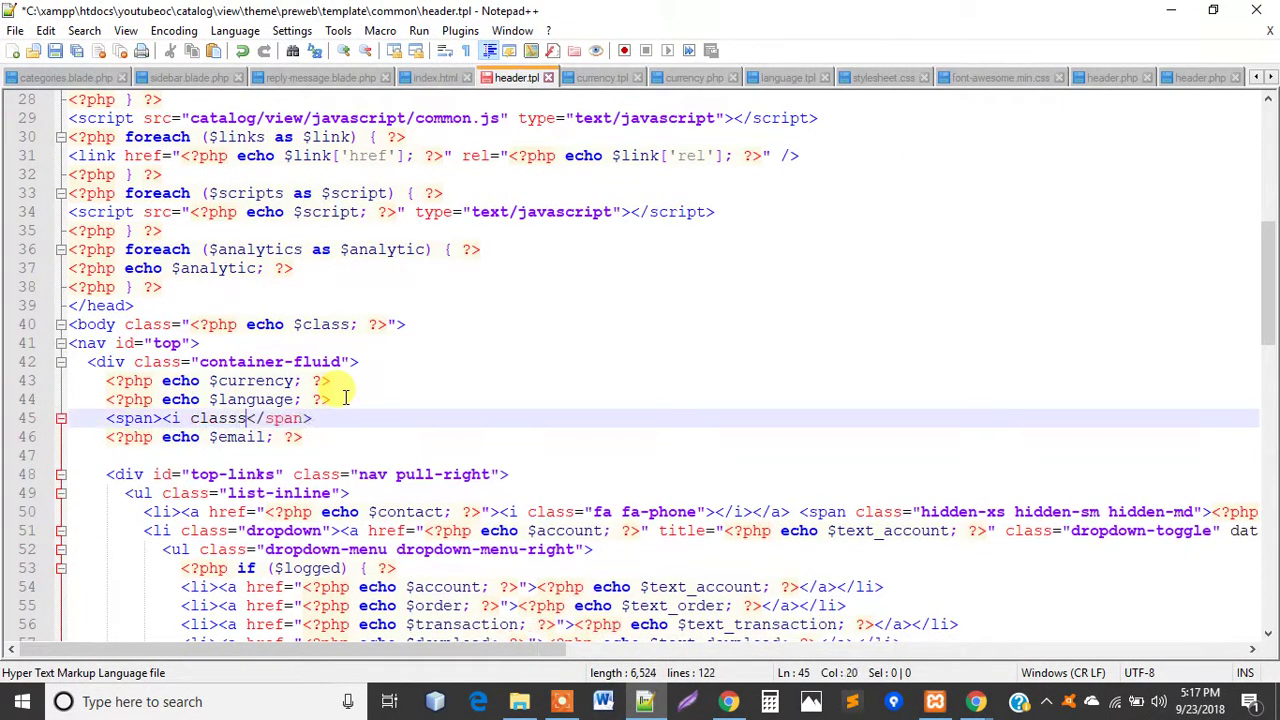
pyautogui.press('Return')
pyautogui.press('BackSpace')
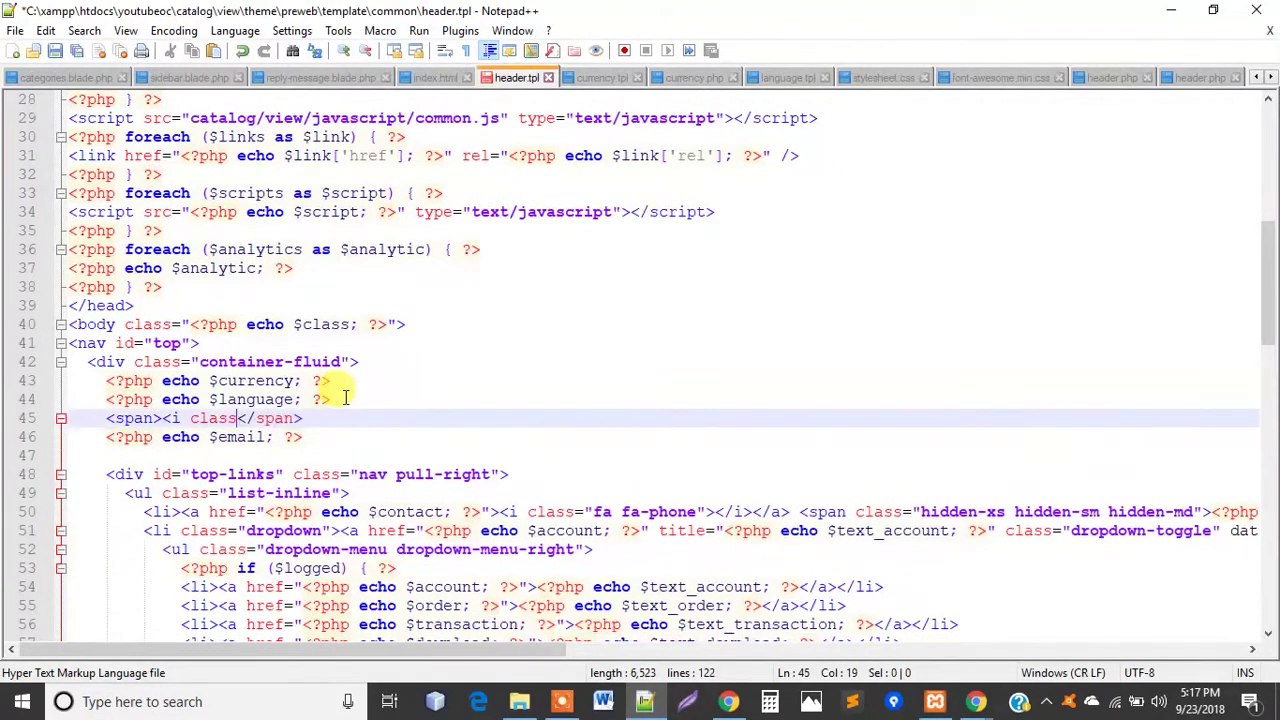
pyautogui.write('="')
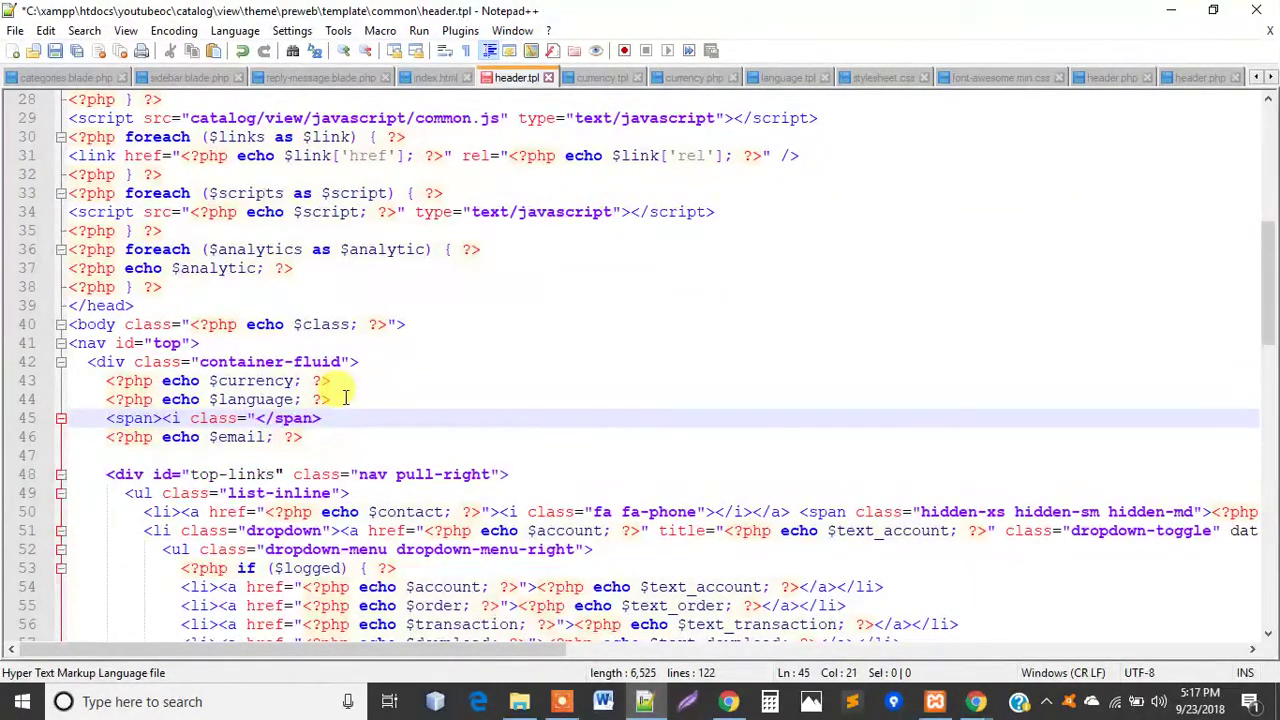
pyautogui.write('" ')
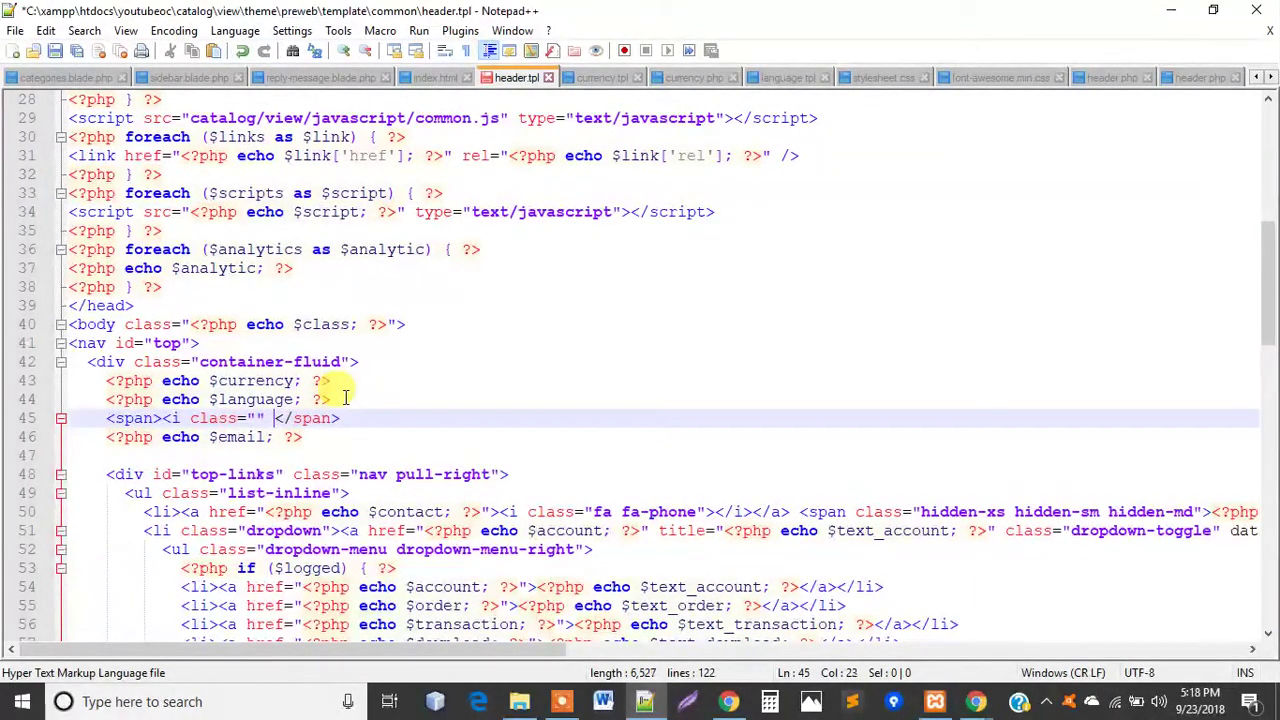
pyautogui.write('f')
pyautogui.press('Escape')
pyautogui.write('fa')
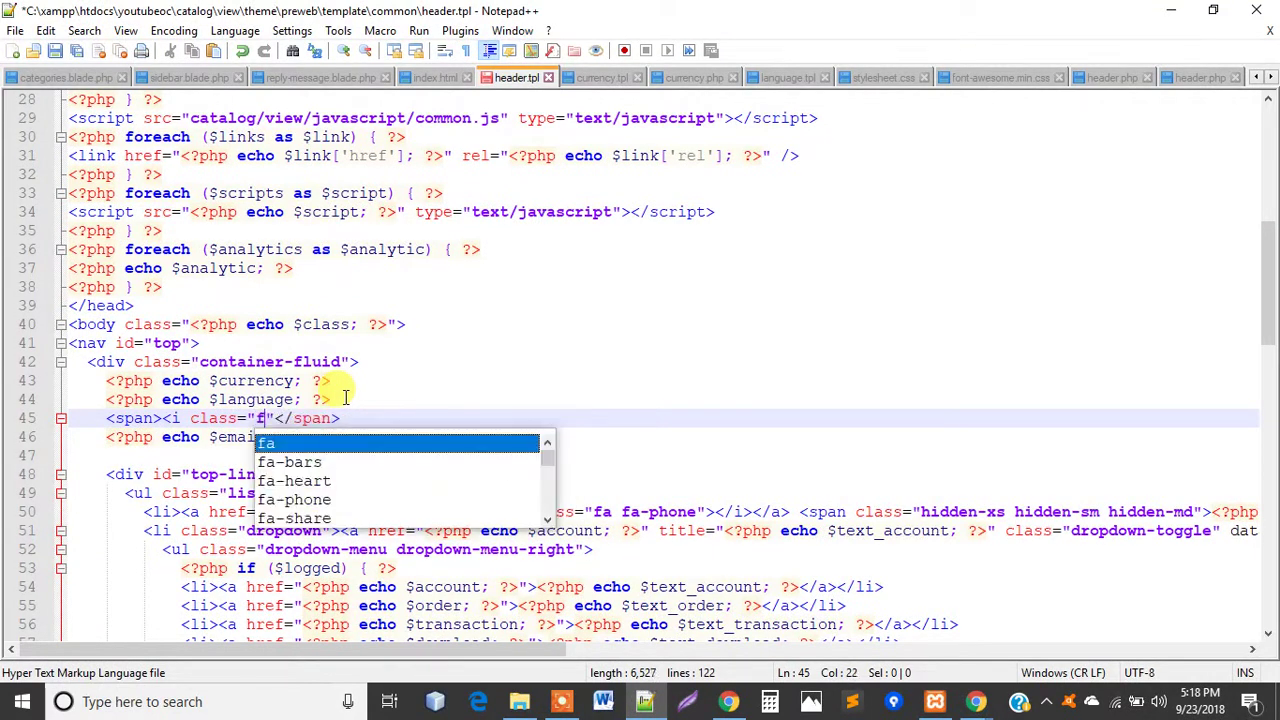
pyautogui.write(' fa-')
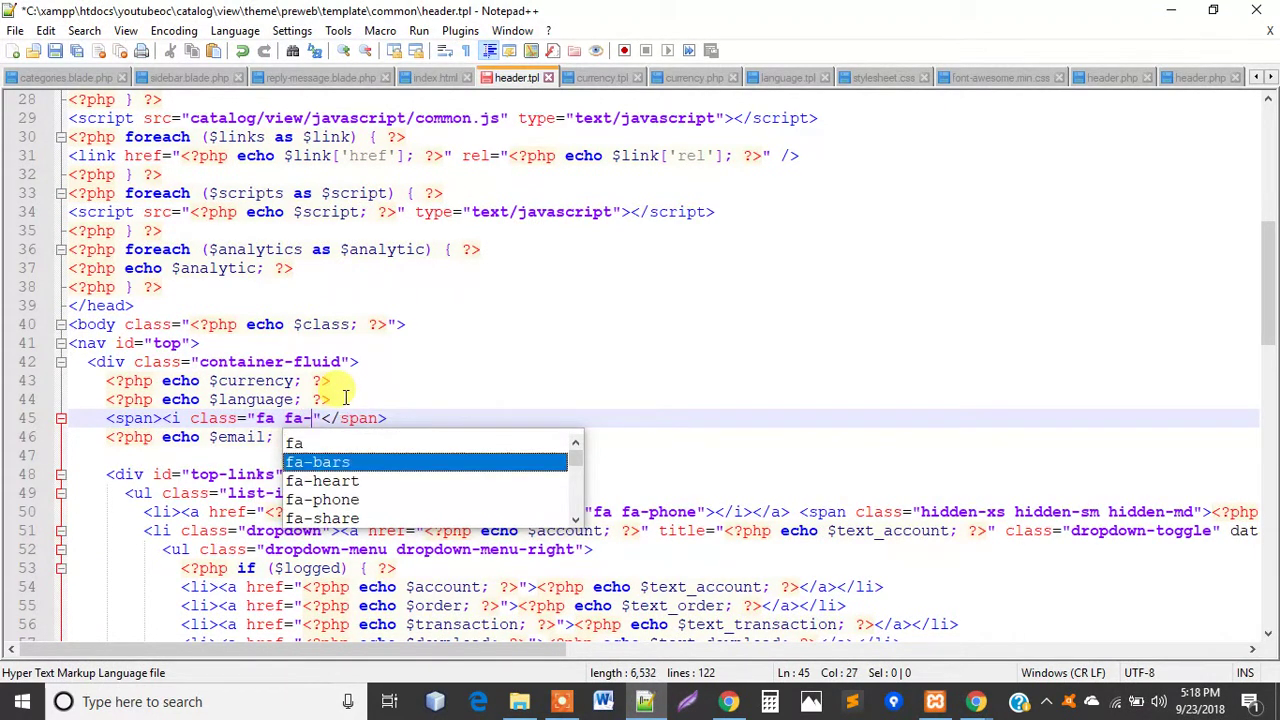
pyautogui.write('phon')
pyautogui.write('e')
pyautogui.press('Right')
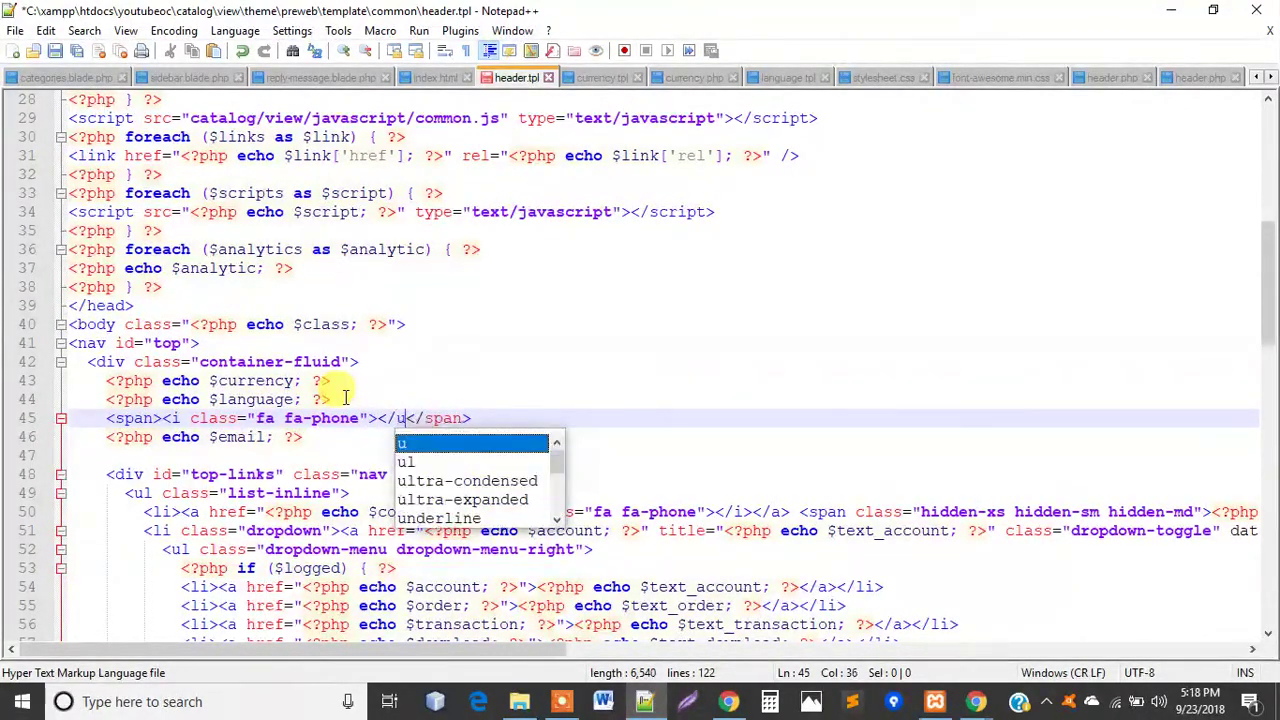
pyautogui.write('i>')
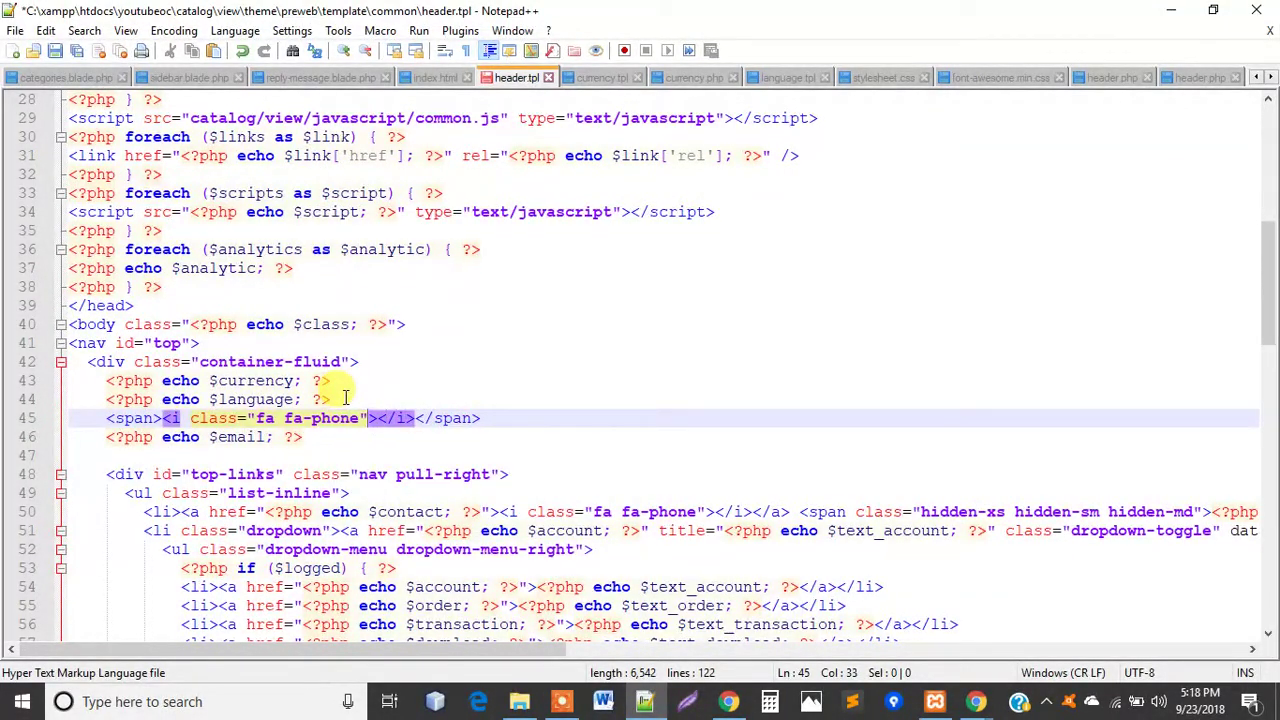
pyautogui.press('Left')
pyautogui.press('Right')
pyautogui.press('Right')
pyautogui.press('Right')
pyautogui.press('Right')
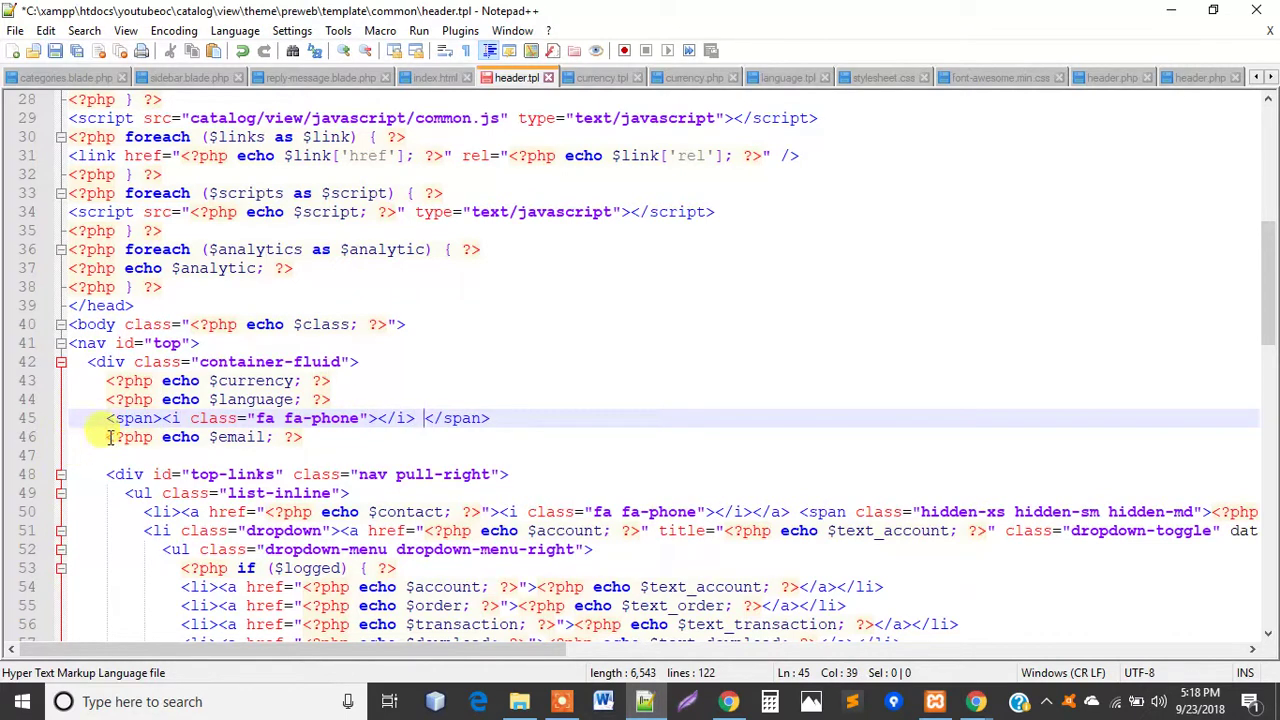
# Step: Move the email echo statement into the span, right after the phone icon
pyautogui.moveTo(106, 437); pyautogui.dragTo(305, 437)
pyautogui.hotkey('ctrl', 'x')
pyautogui.click(424, 418)
pyautogui.hotkey('ctrl', 'v')
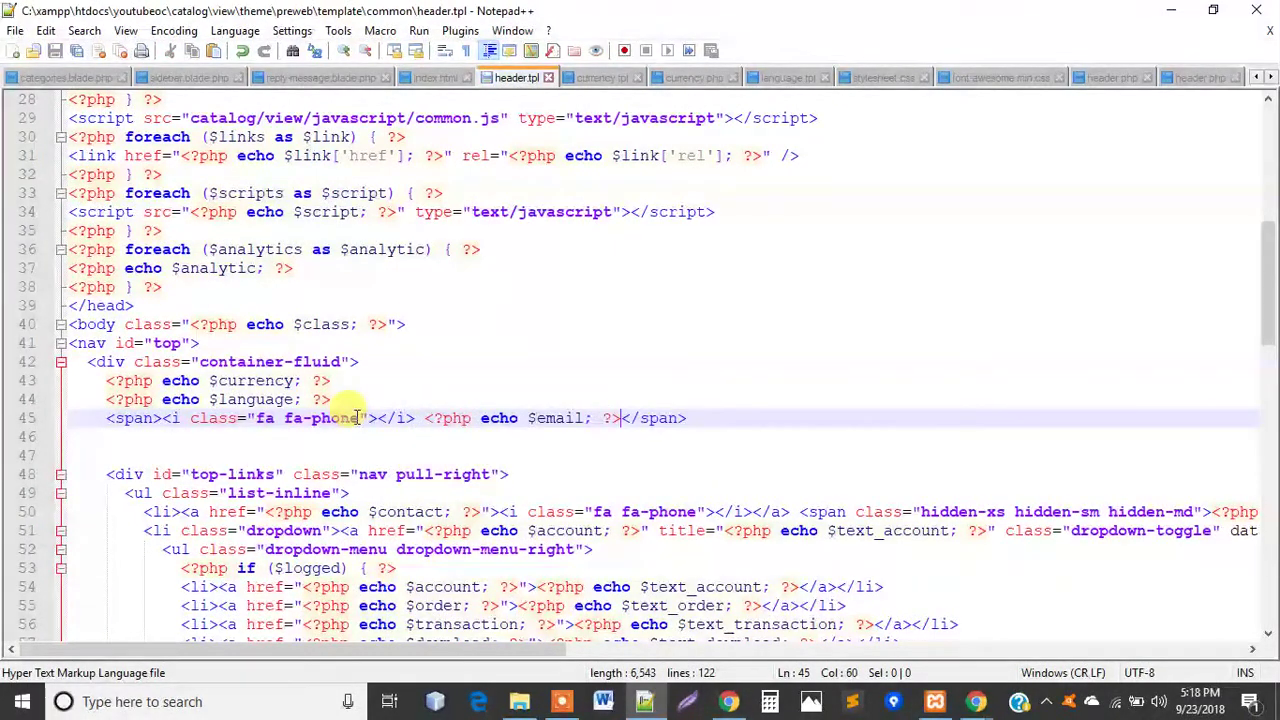
# Step: Give the span the class "email-link"
pyautogui.click(158, 418)
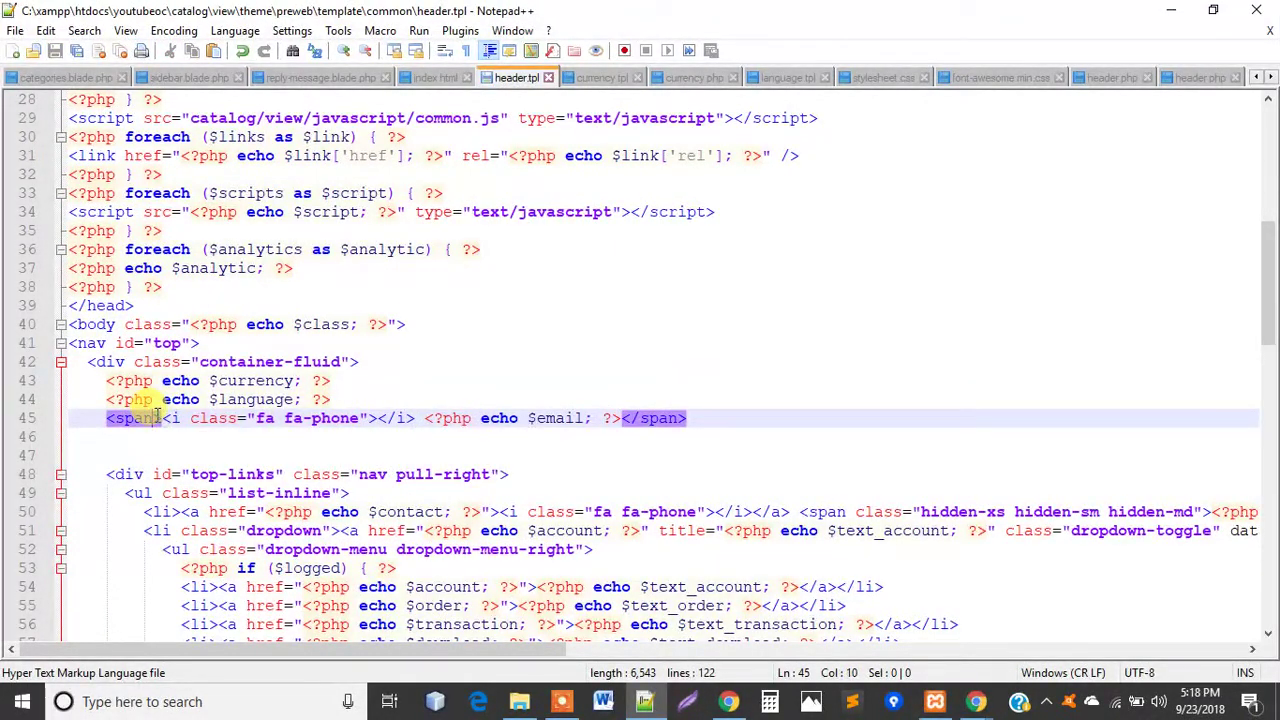
pyautogui.write('class=')
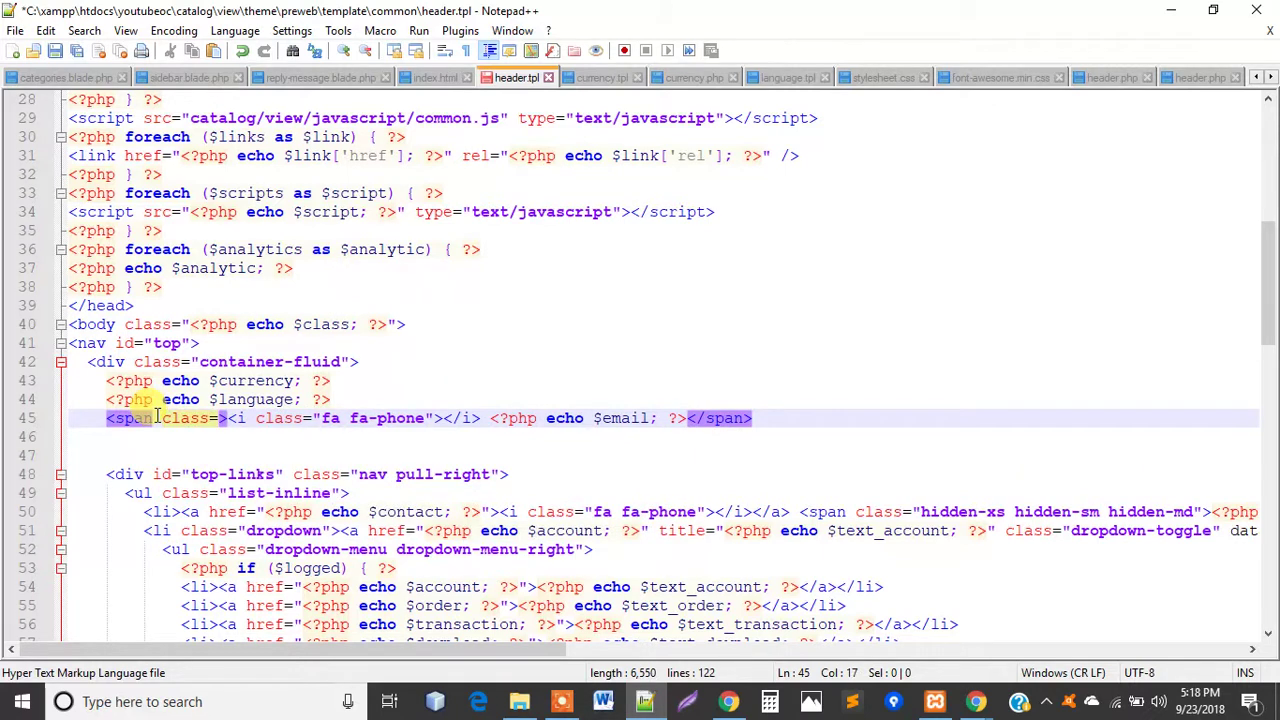
pyautogui.write('""e')
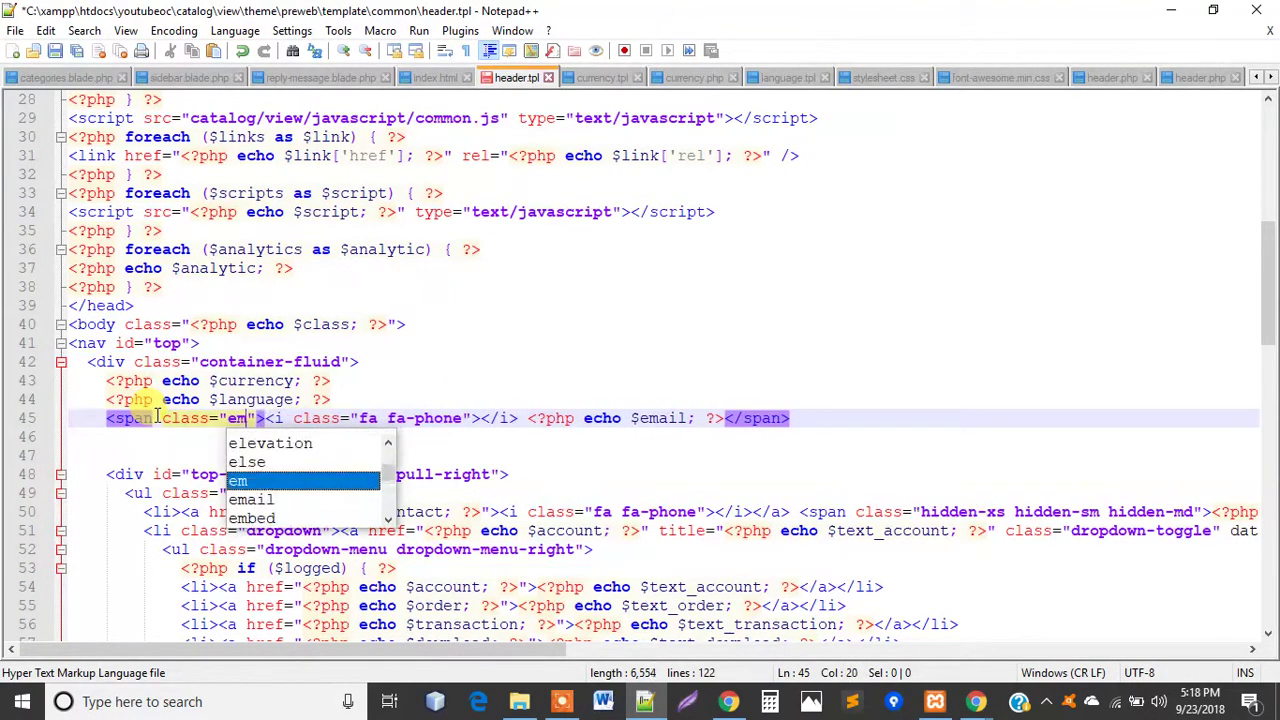
pyautogui.write('mail')
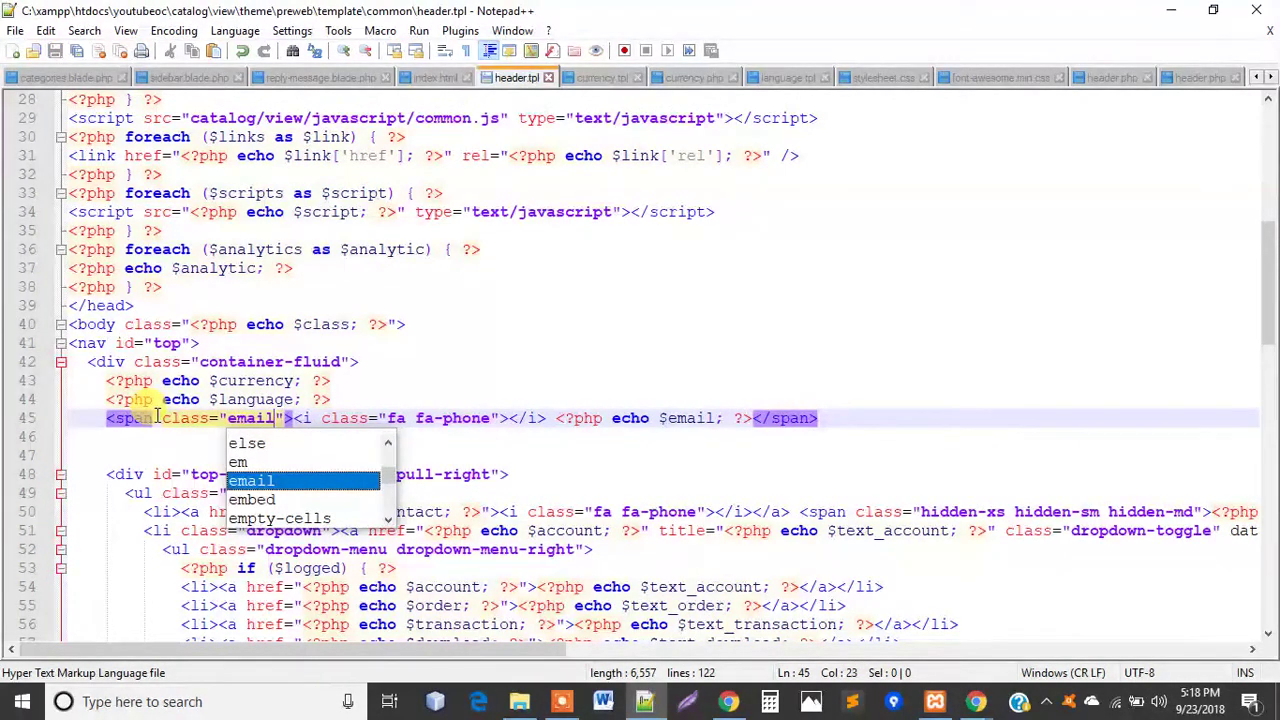
pyautogui.write('-link')
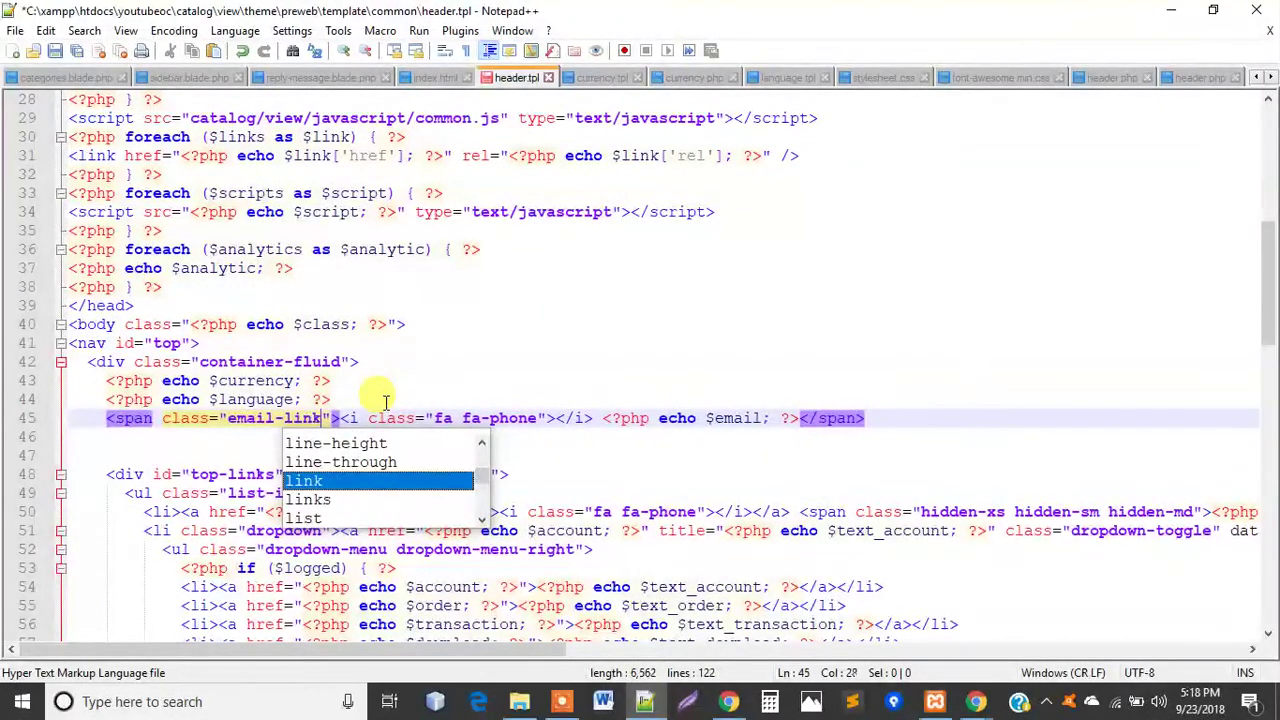
pyautogui.click(728, 701)
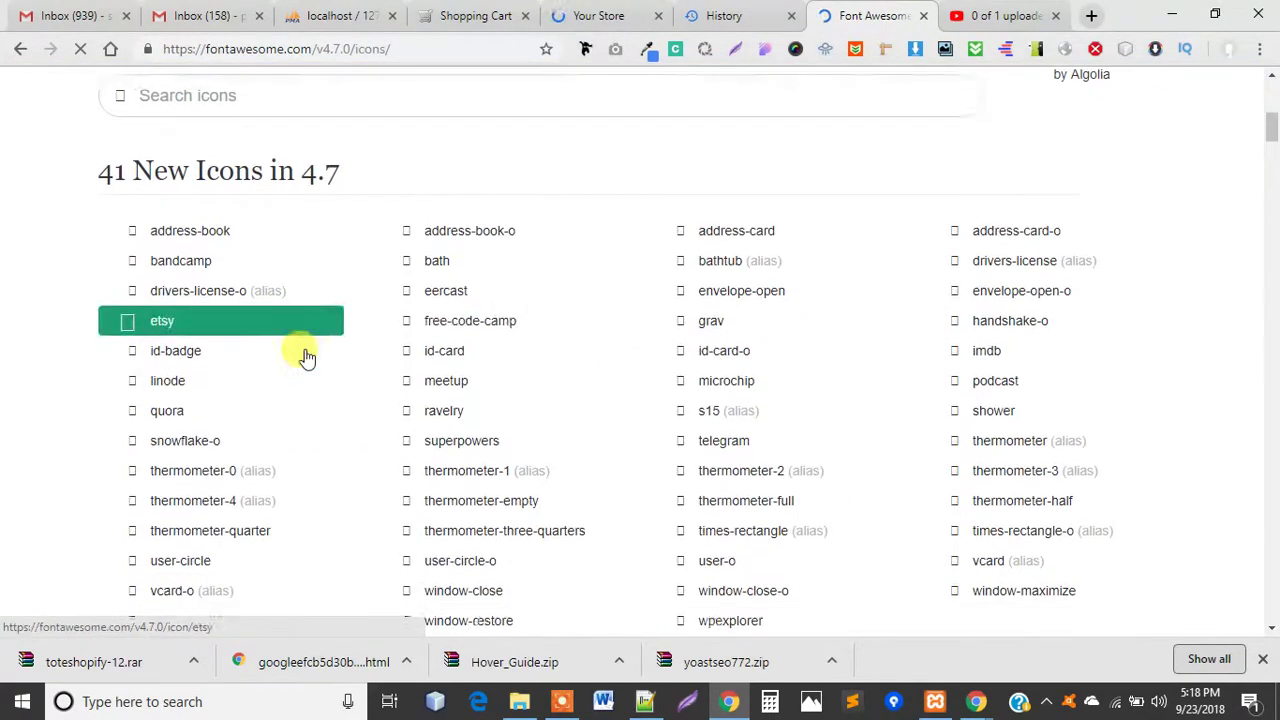
# Step: Scroll up the Font Awesome icons page and return to the Your Store tab
pyautogui.scroll(1, 307, 357)
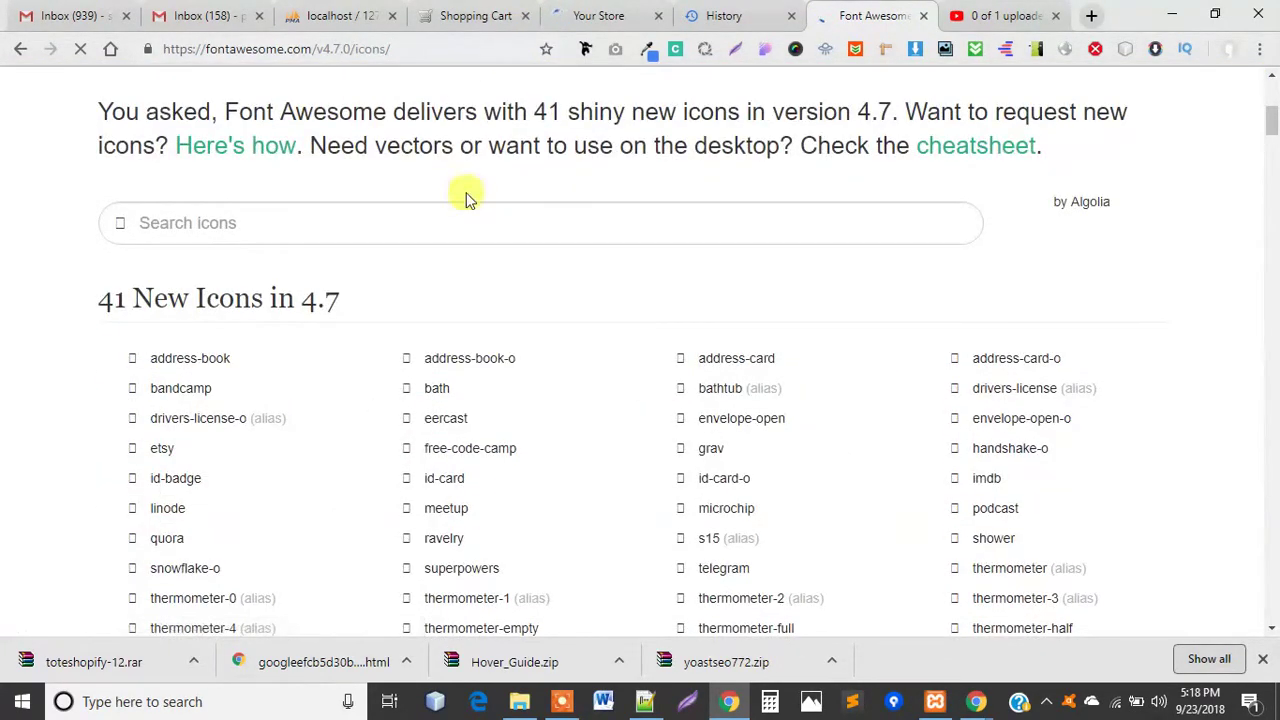
pyautogui.click(605, 13)
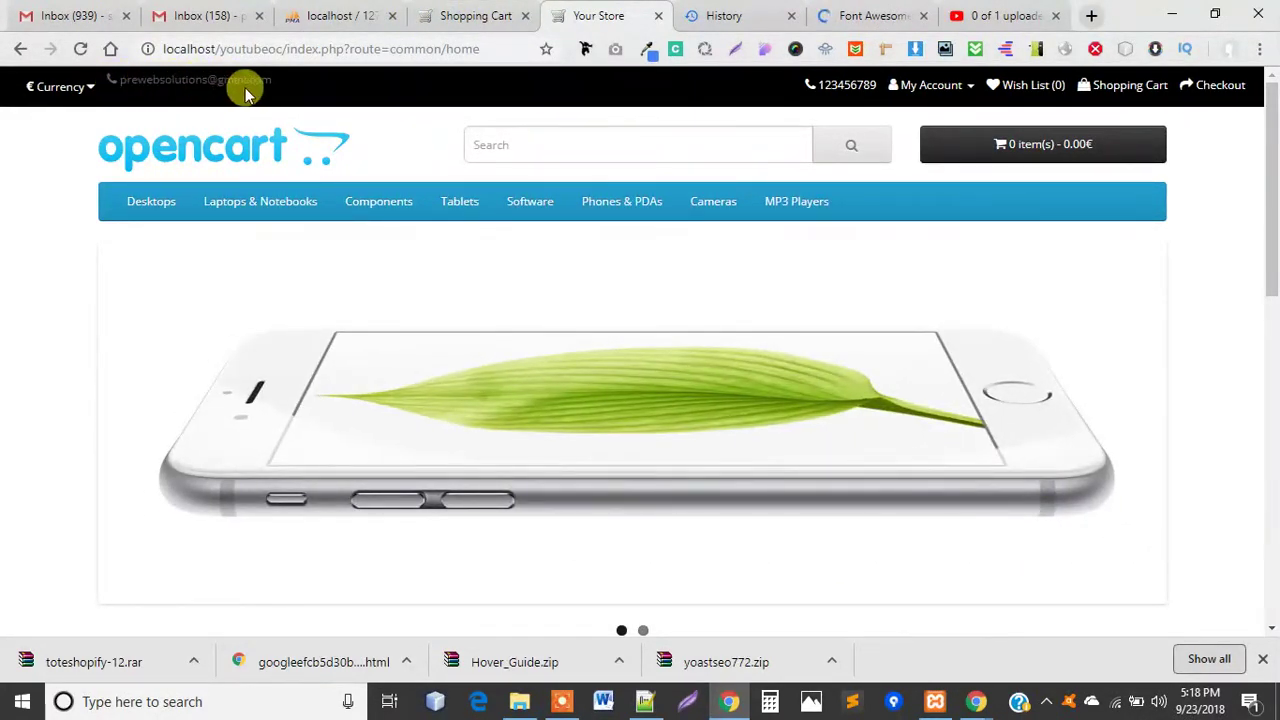
# Step: Minimize Chrome, switch to stylesheet.css and scroll to the #top-links rule near line 128
pyautogui.click(1172, 15)
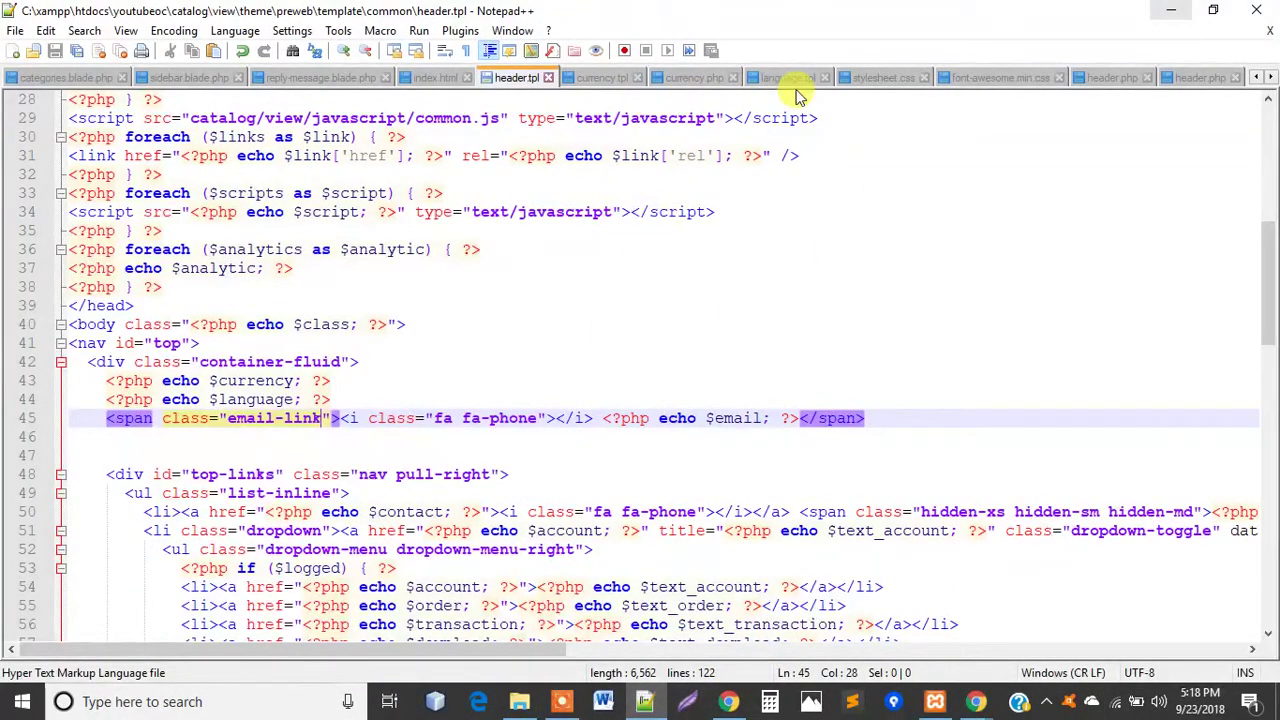
pyautogui.click(872, 80)
pyautogui.scroll(5, 274, 290)
pyautogui.scroll(2, 270, 290)
pyautogui.scroll(4, 274, 295)
pyautogui.scroll(5, 274, 300)
pyautogui.scroll(2, 274, 300)
pyautogui.scroll(2, 274, 300)
pyautogui.scroll(7, 274, 300)
pyautogui.scroll(6, 274, 300)
pyautogui.scroll(-7, 274, 300)
pyautogui.scroll(-7, 274, 300)
pyautogui.scroll(-3, 274, 300)
pyautogui.scroll(-1, 274, 300)
pyautogui.scroll(-1, 255, 330)
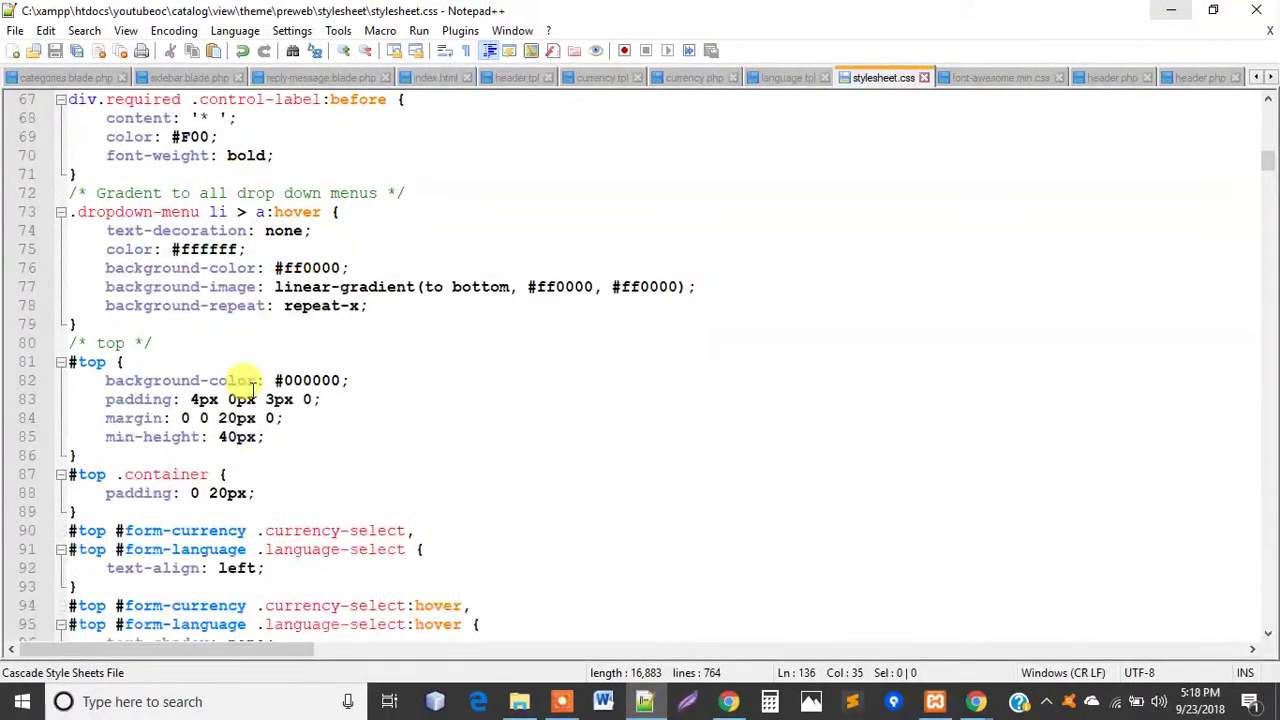
pyautogui.scroll(-1, 170, 383)
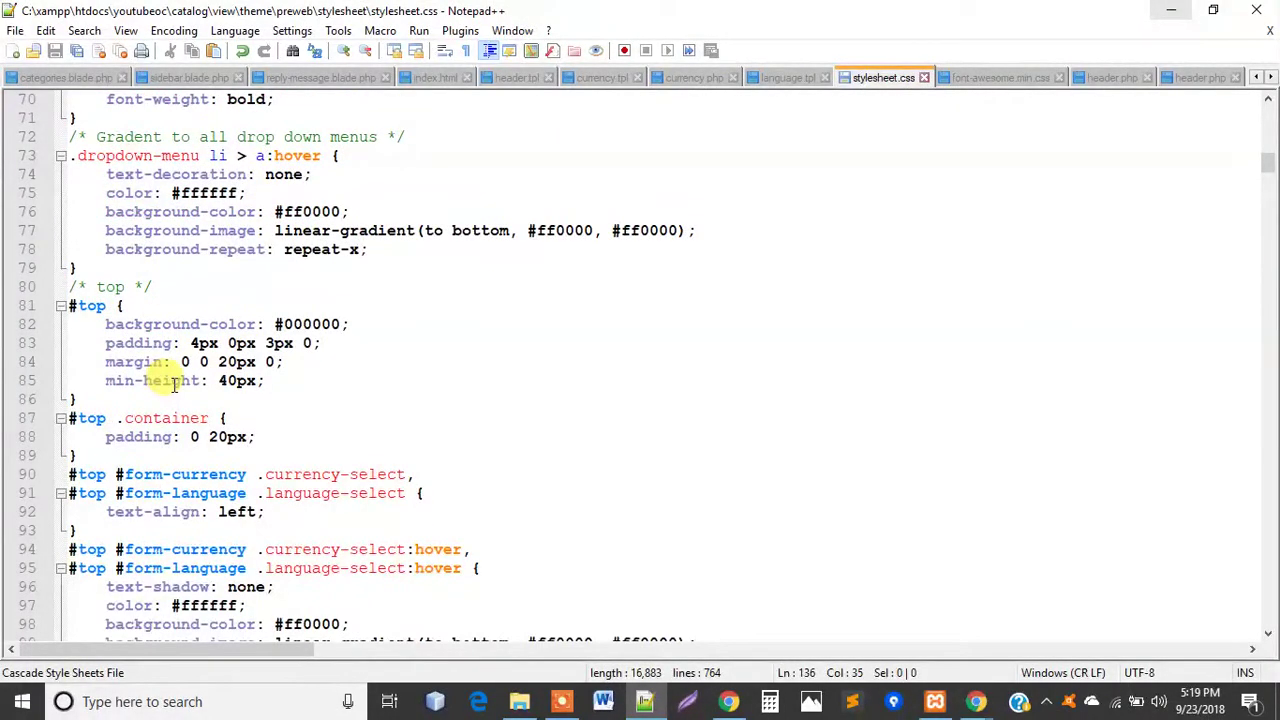
pyautogui.scroll(-1, 172, 385)
pyautogui.scroll(-1, 172, 385)
pyautogui.scroll(-2, 172, 385)
pyautogui.scroll(-1, 172, 385)
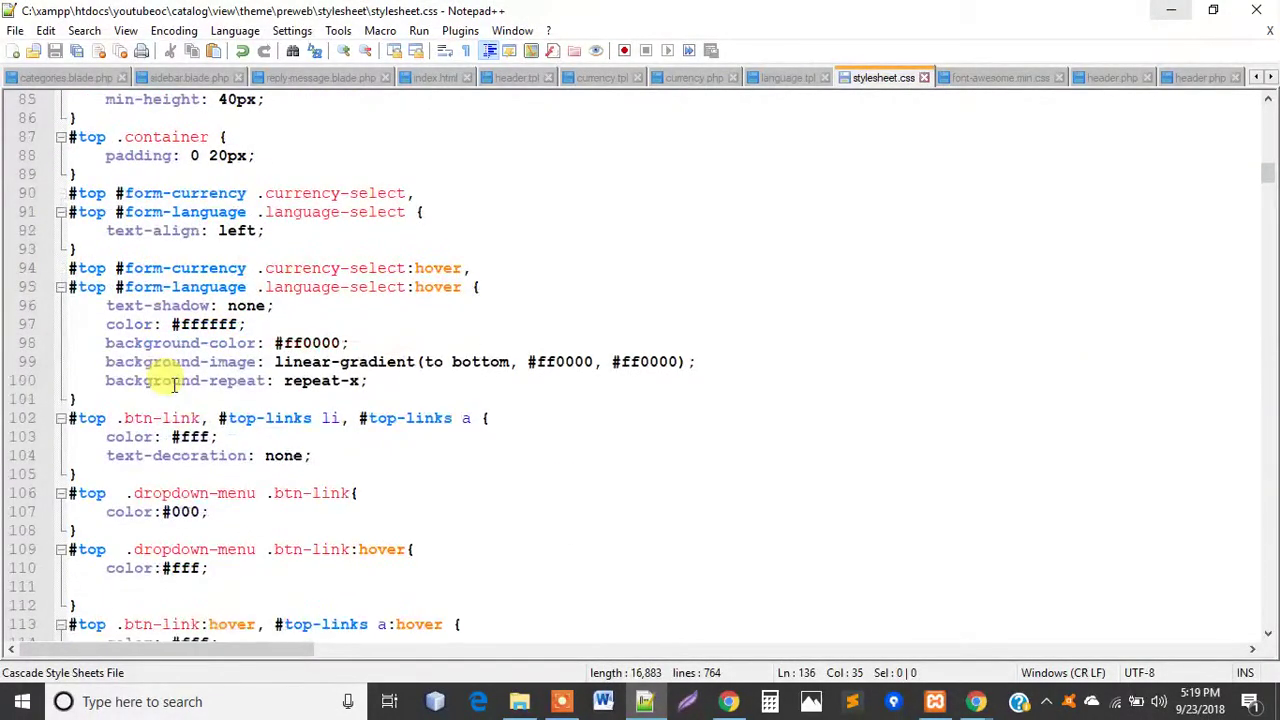
pyautogui.scroll(-1, 172, 385)
pyautogui.scroll(-1, 172, 385)
pyautogui.scroll(-3, 172, 385)
pyautogui.scroll(-1, 172, 385)
pyautogui.scroll(-2, 176, 383)
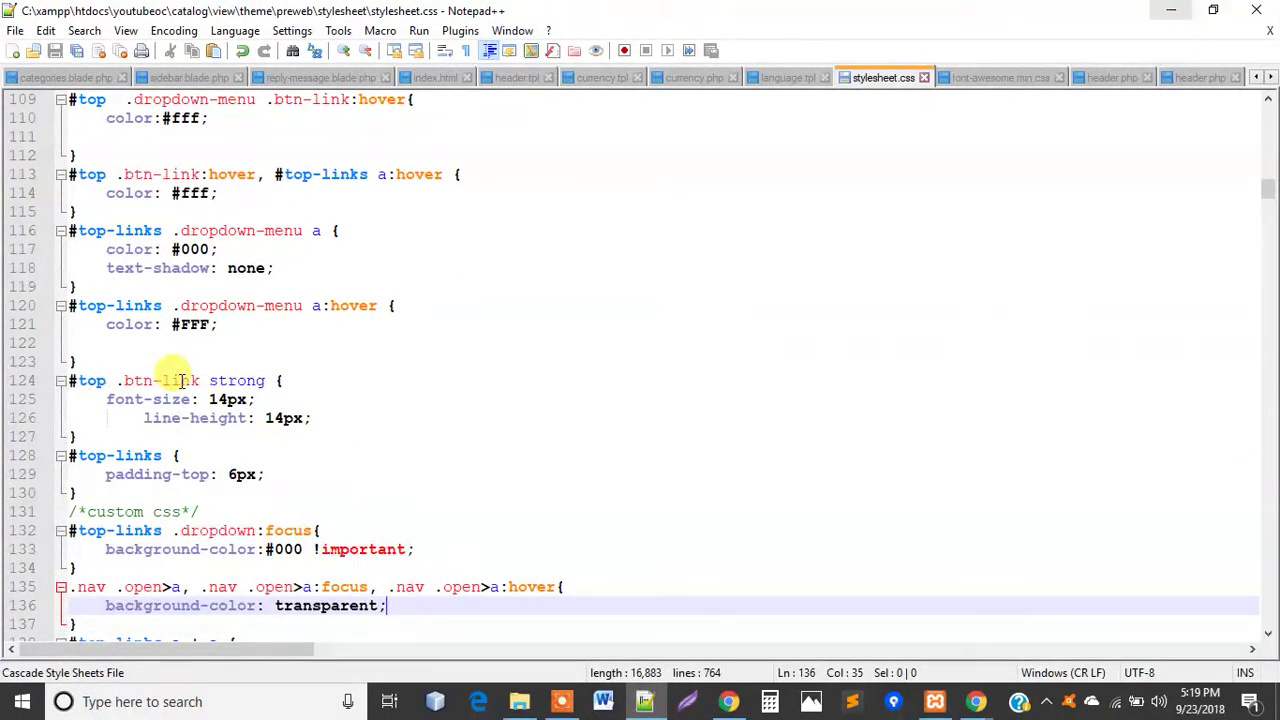
# Step: Change the line 128 selector to "#top-links , .email-links" and save stylesheet.css
pyautogui.click(134, 456)
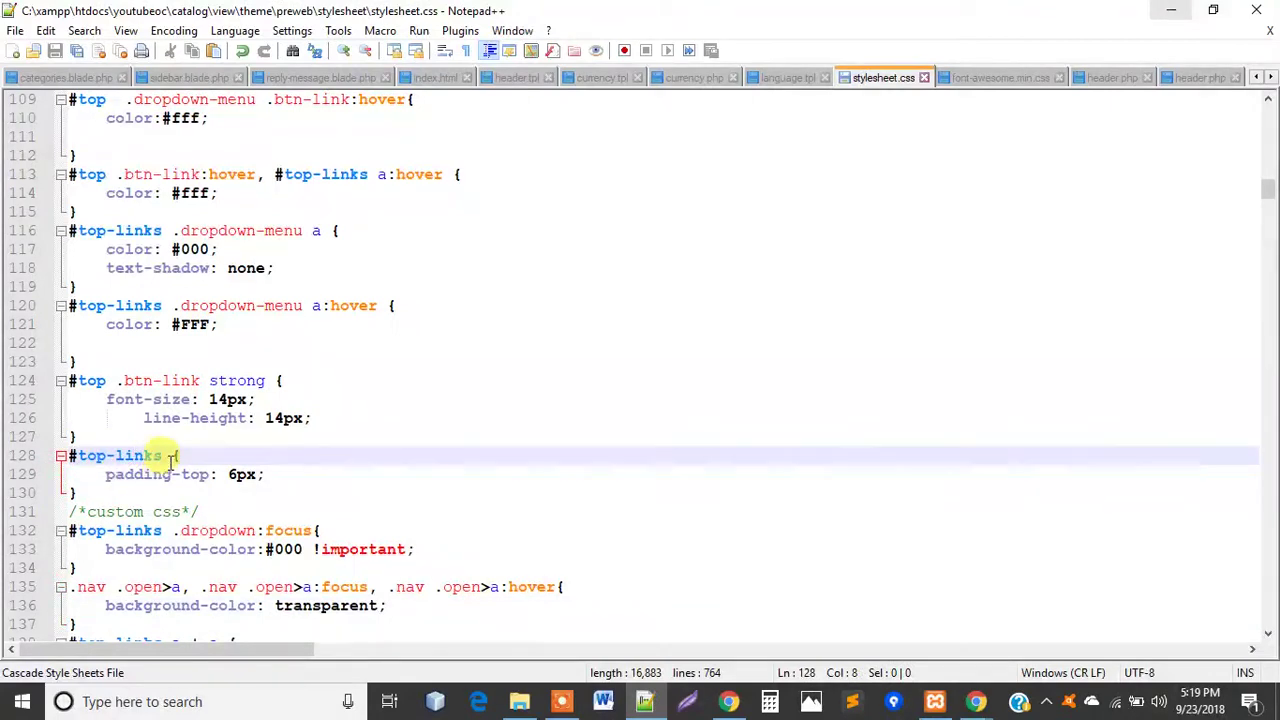
pyautogui.write(', ')
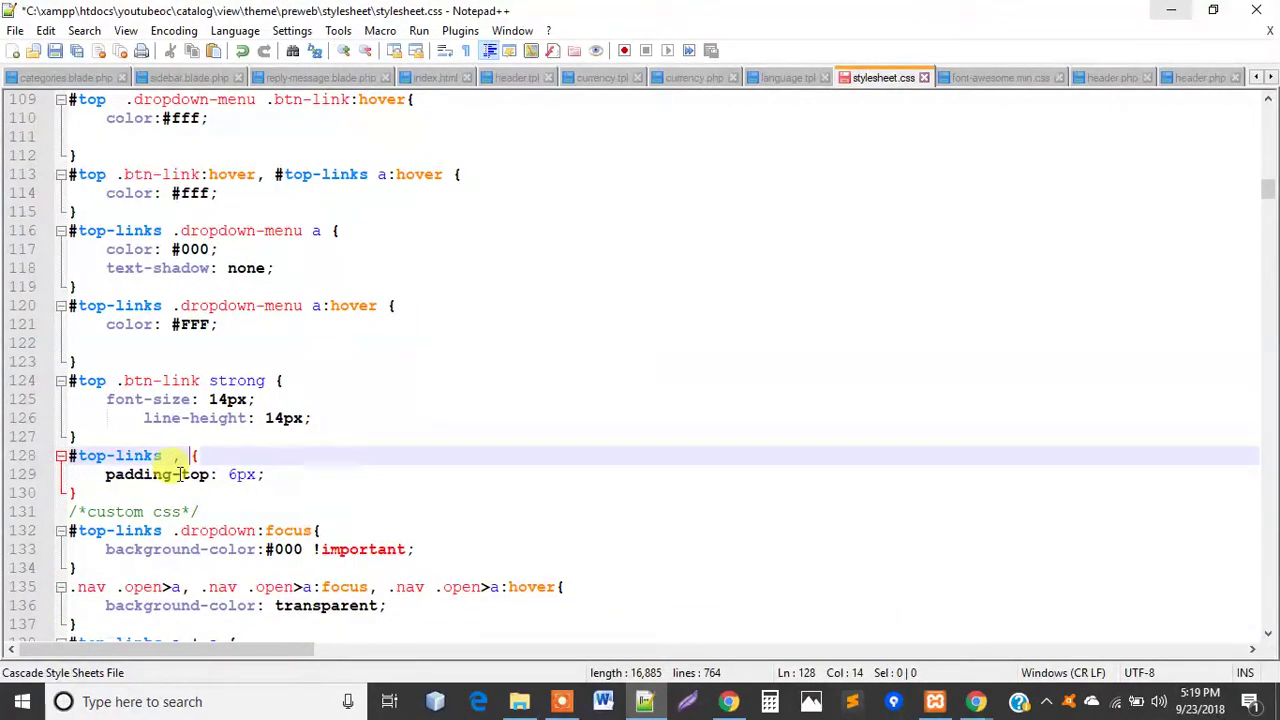
pyautogui.write('emial')
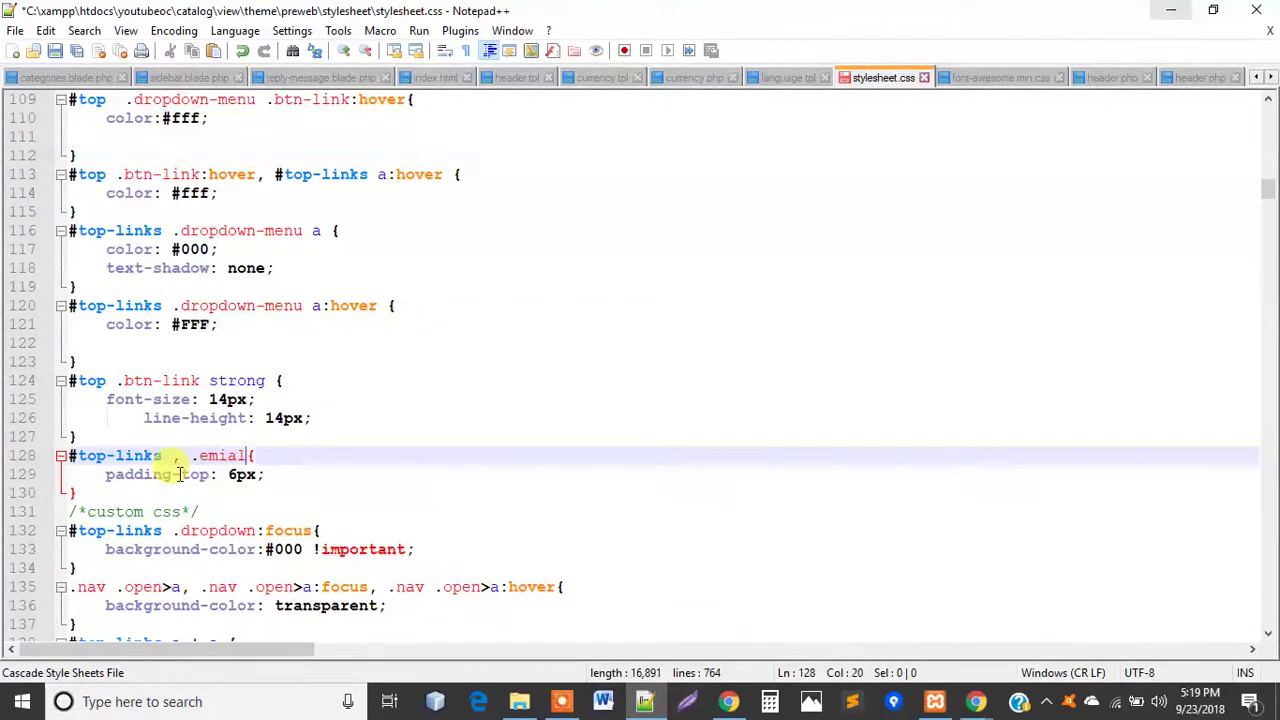
pyautogui.write('a')
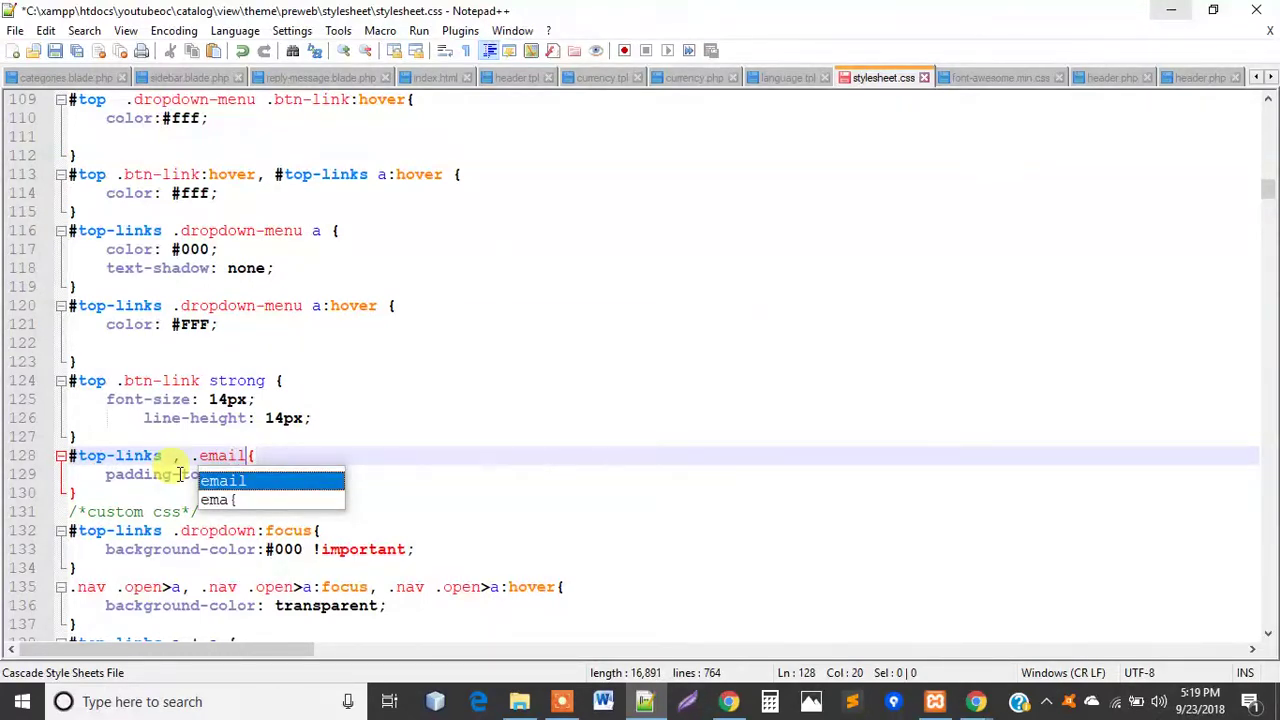
pyautogui.press('BackSpace')
pyautogui.press('BackSpace')
pyautogui.press('BackSpace')
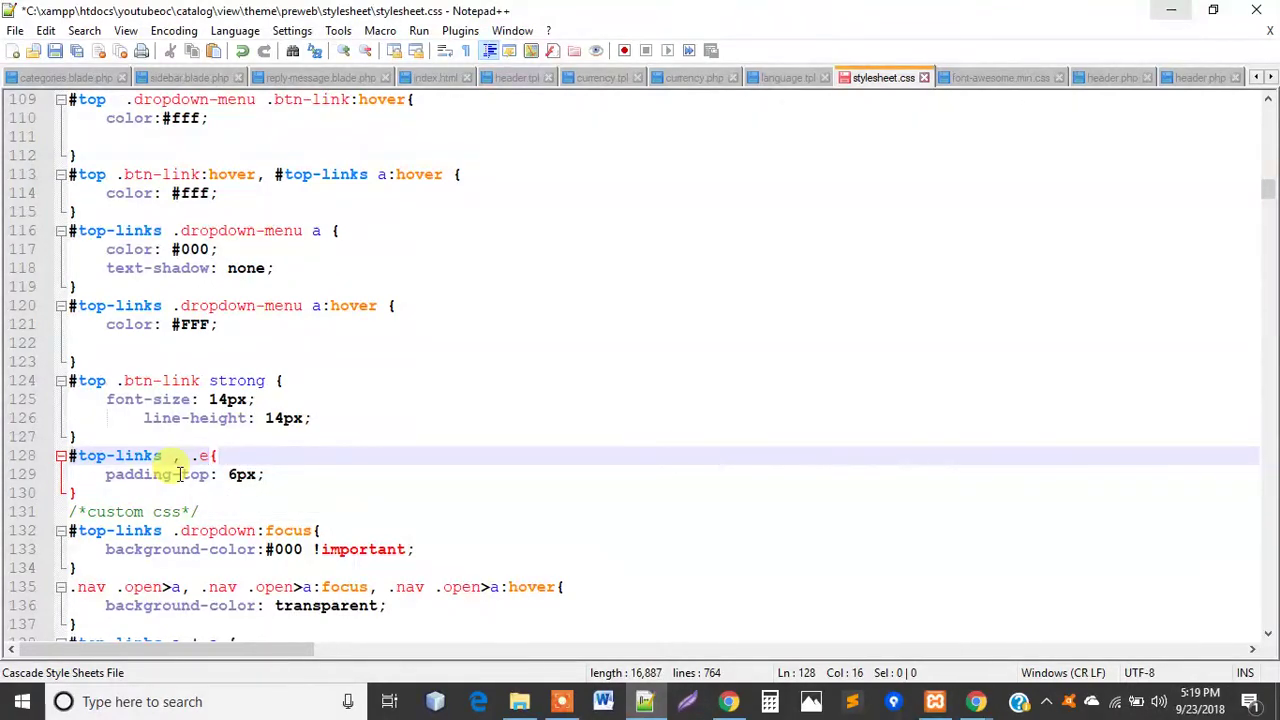
pyautogui.write('mail')
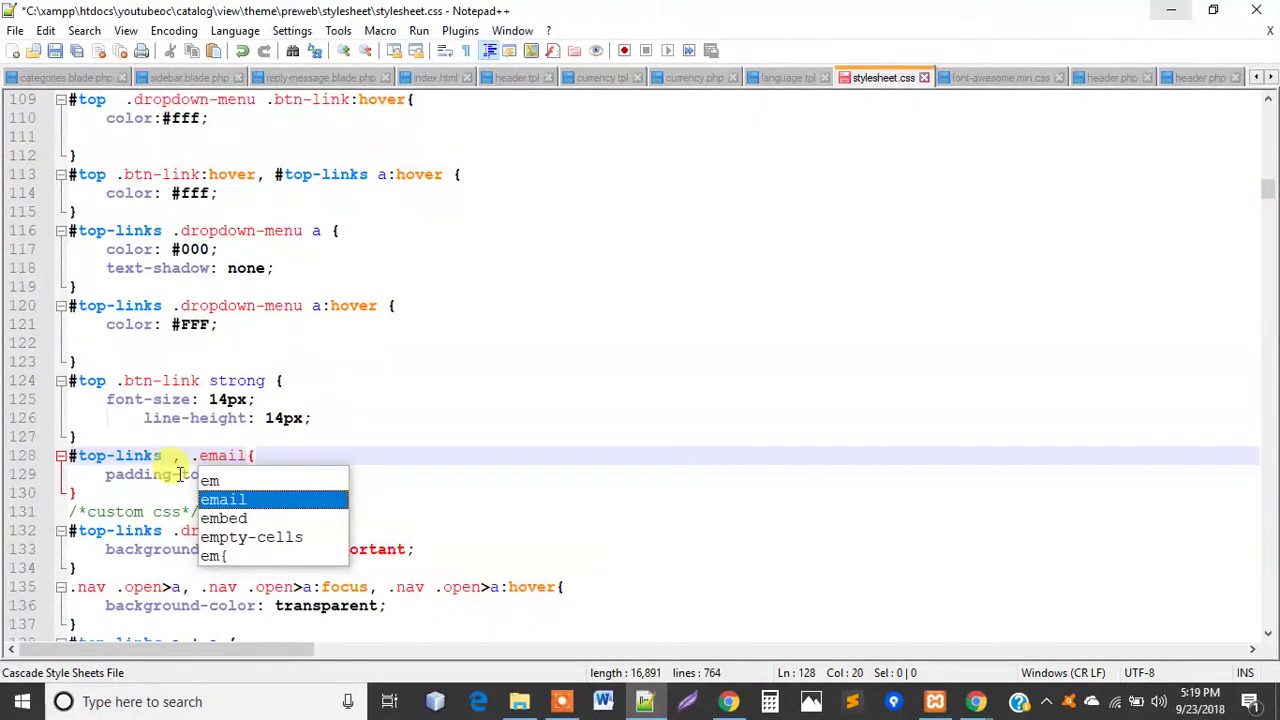
pyautogui.write('-li')
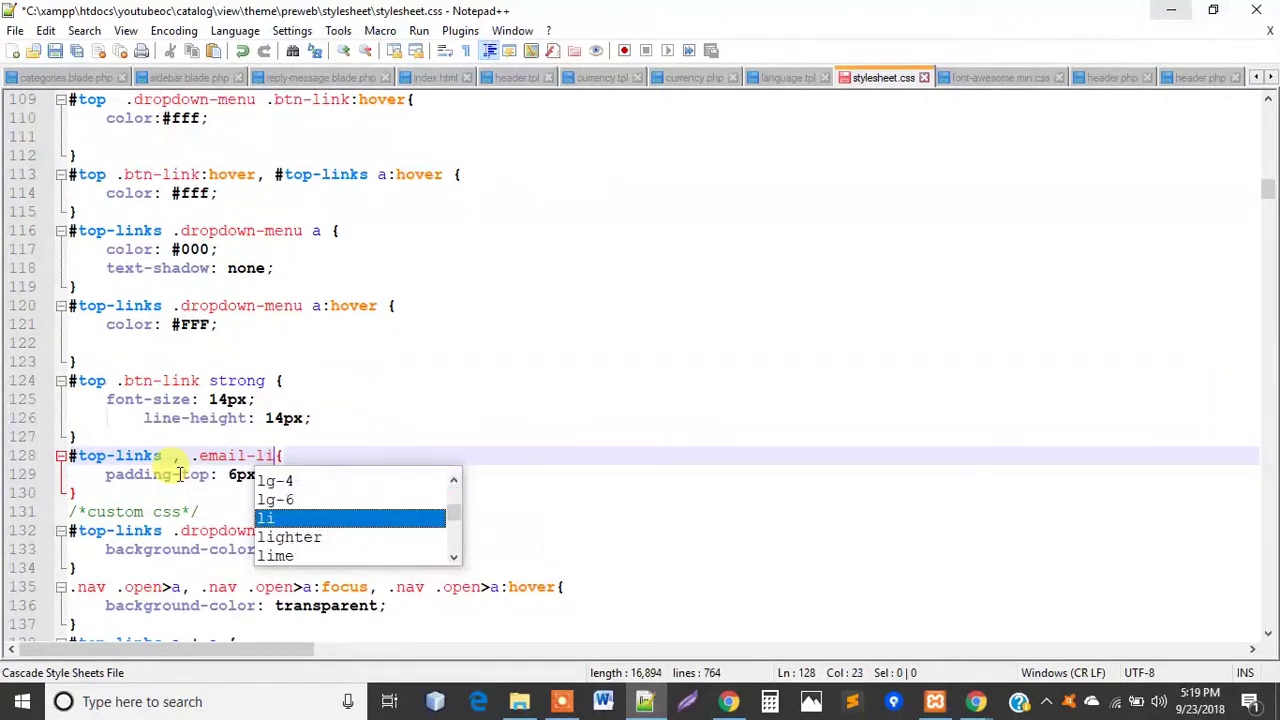
pyautogui.write('nks')
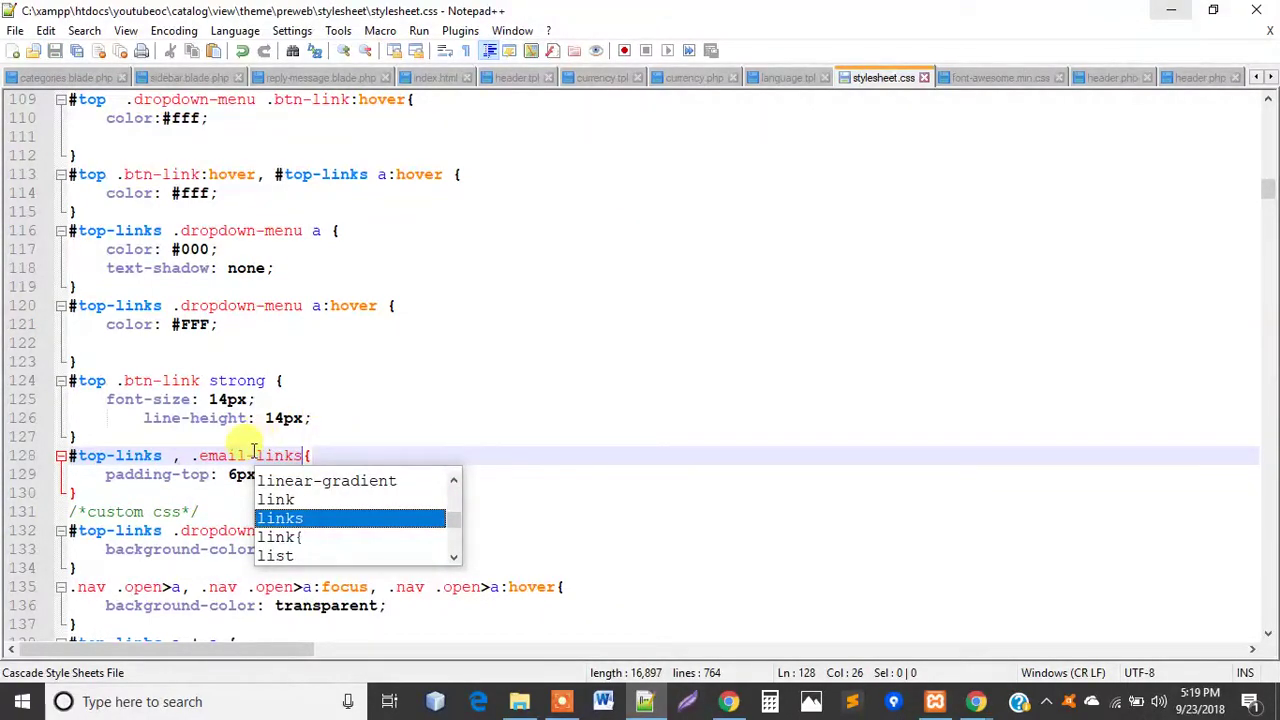
pyautogui.click(249, 455)
pyautogui.write('_')
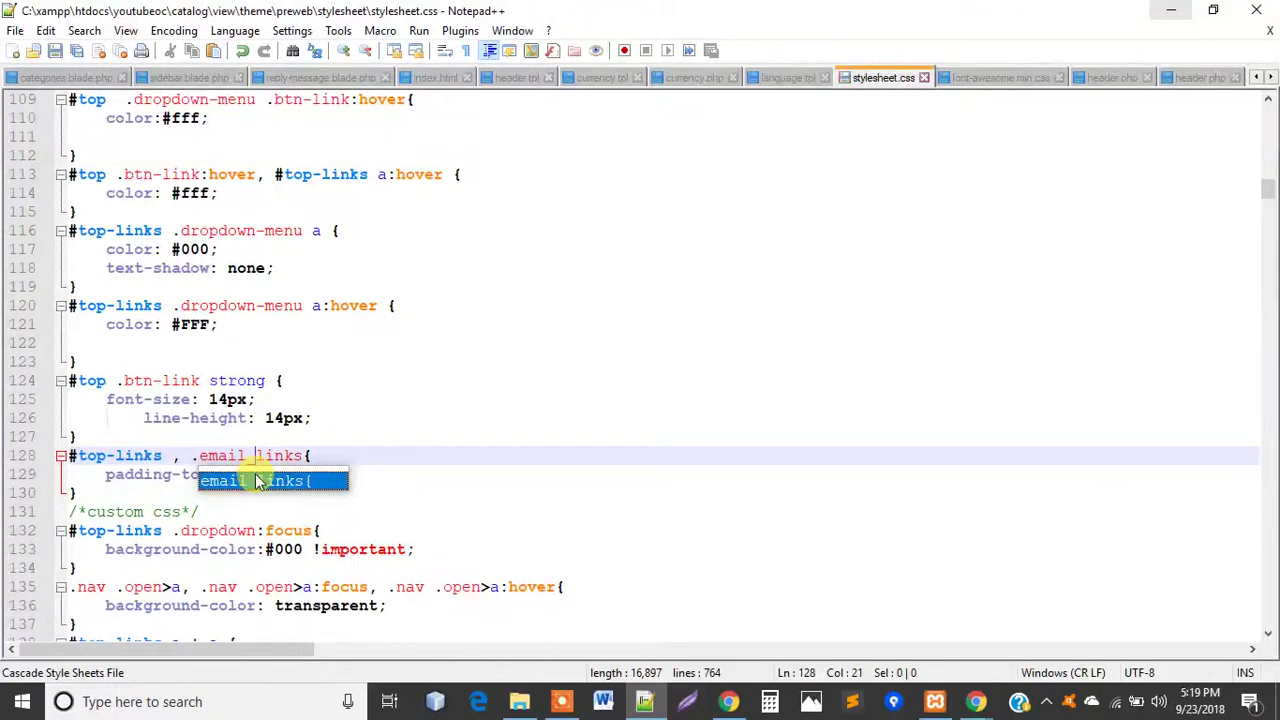
pyautogui.click(350, 436)
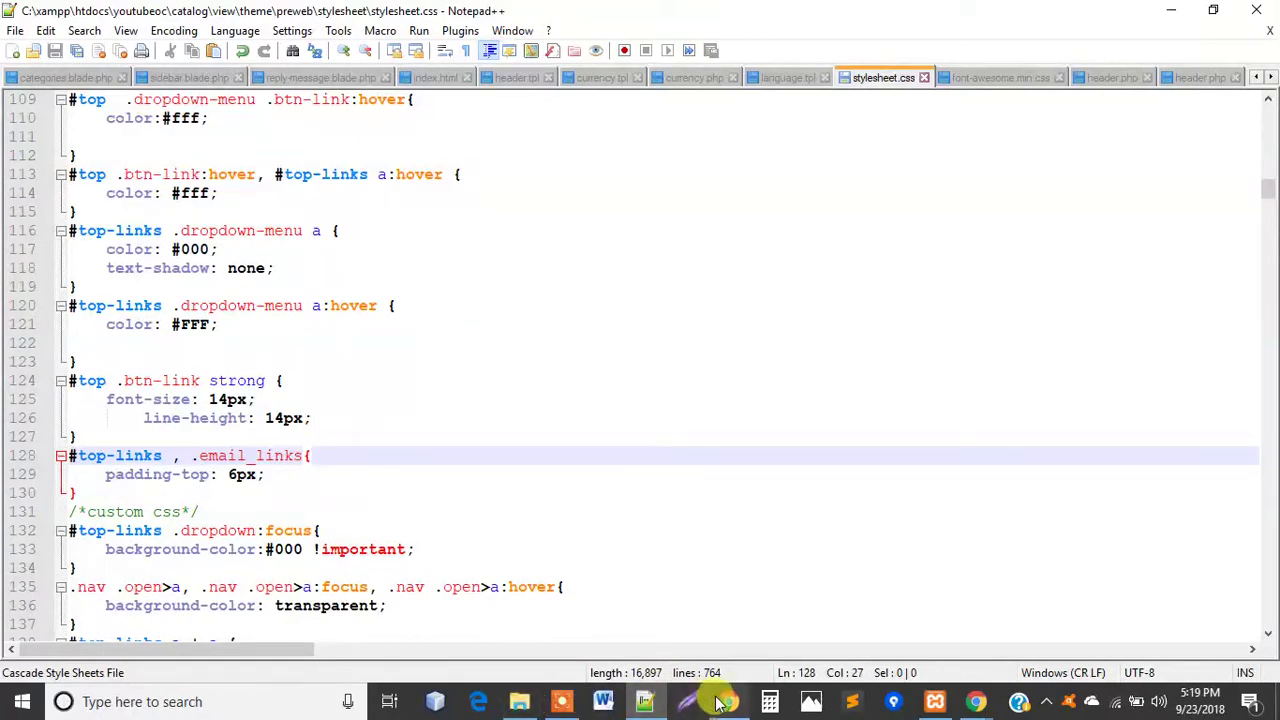
pyautogui.press('BackSpace')
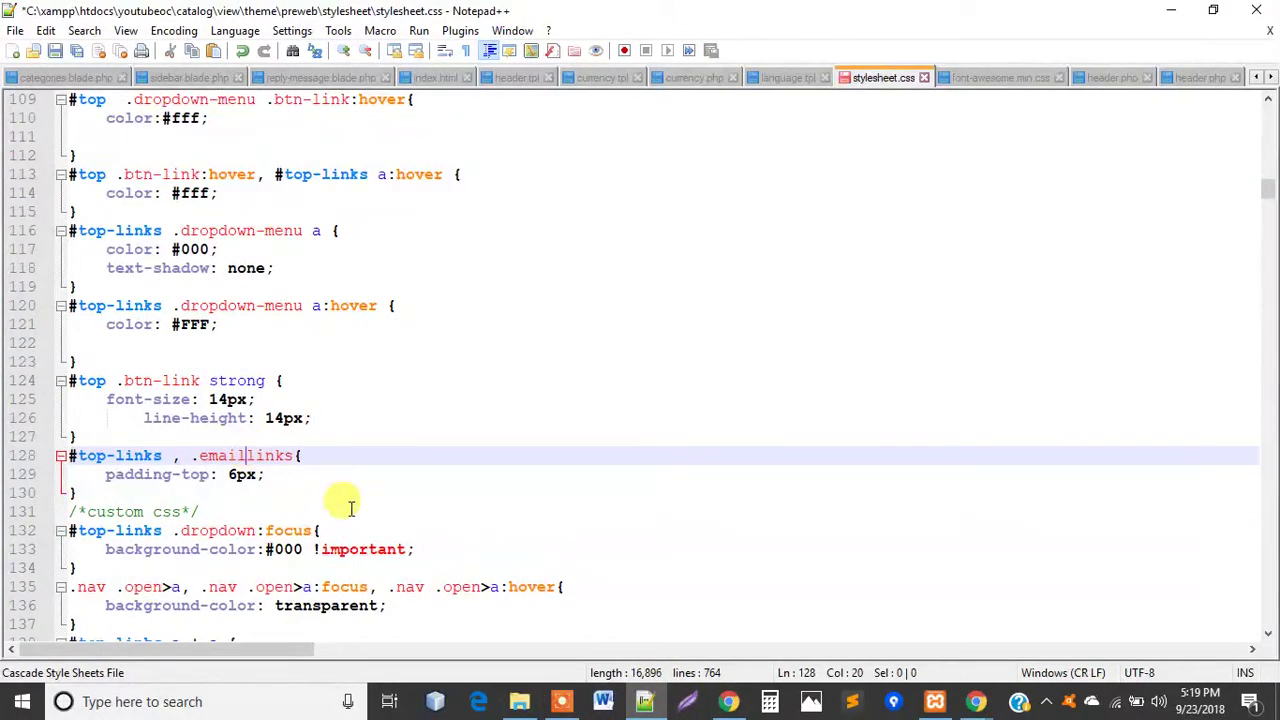
pyautogui.write('-')
pyautogui.hotkey('ctrl', 's')
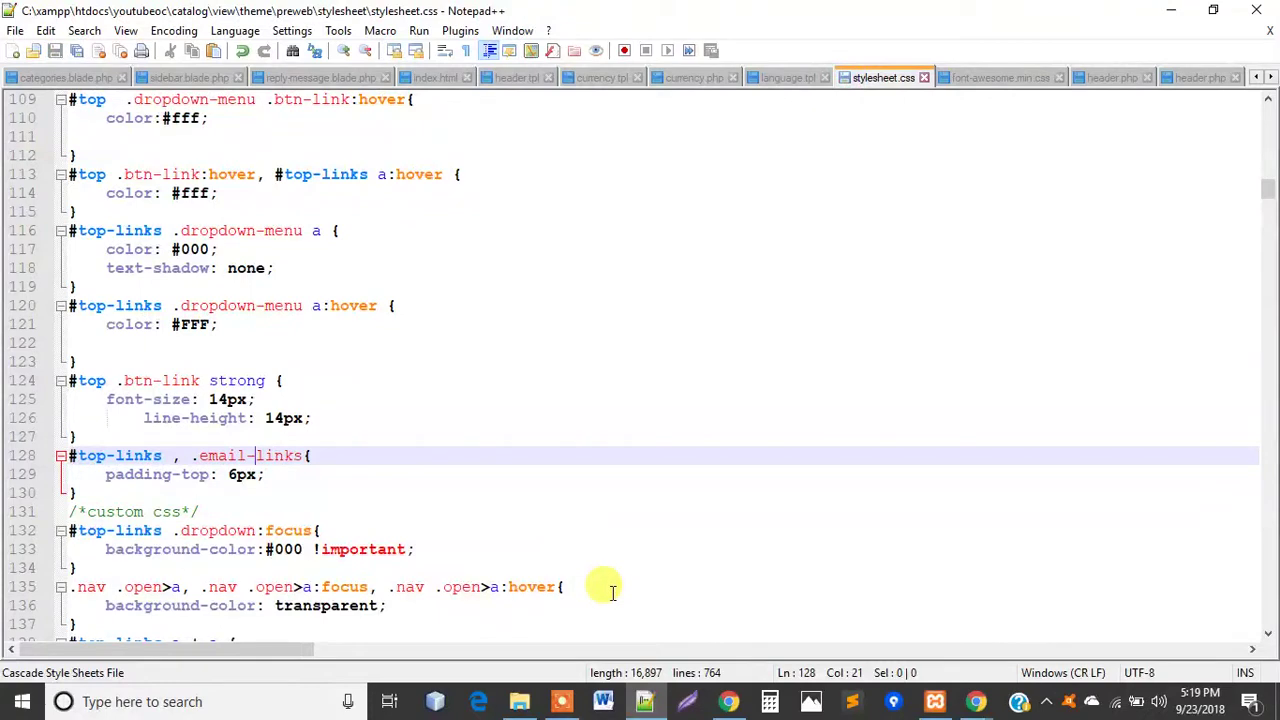
pyautogui.click(728, 701)
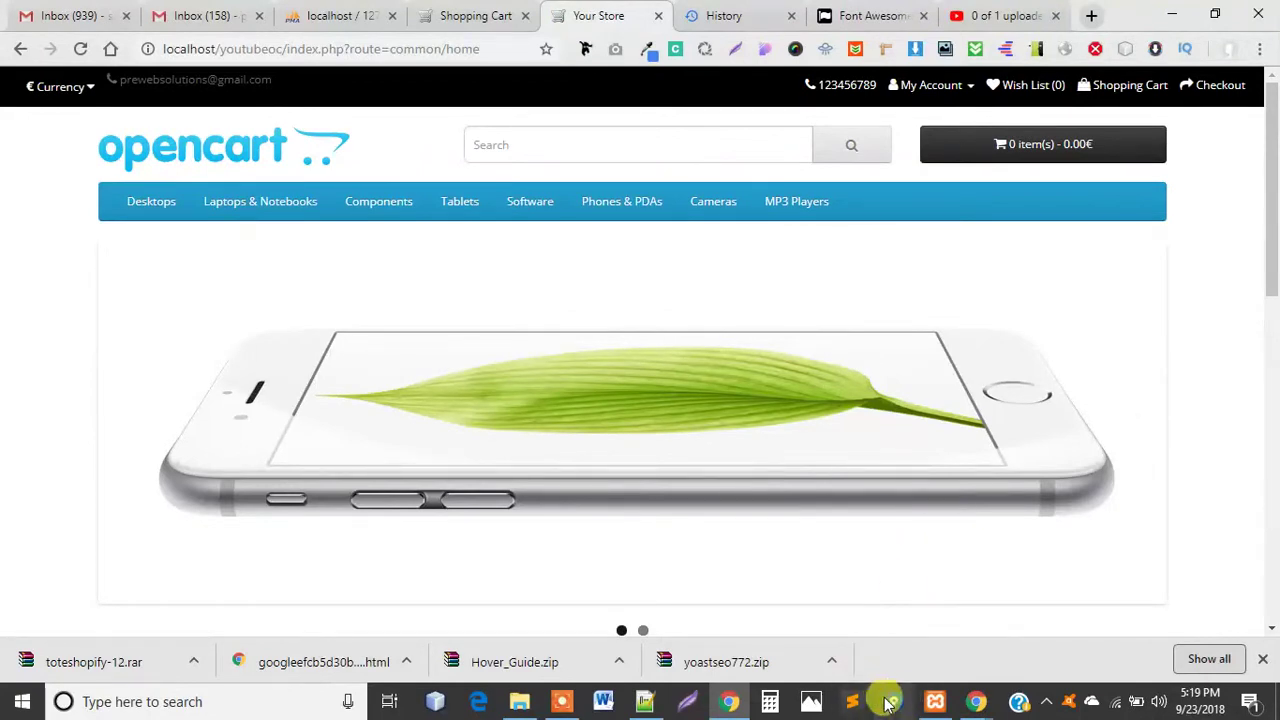
# Step: Return to Notepad++ and select "email-links" in the line 128 selector
pyautogui.click(660, 703)
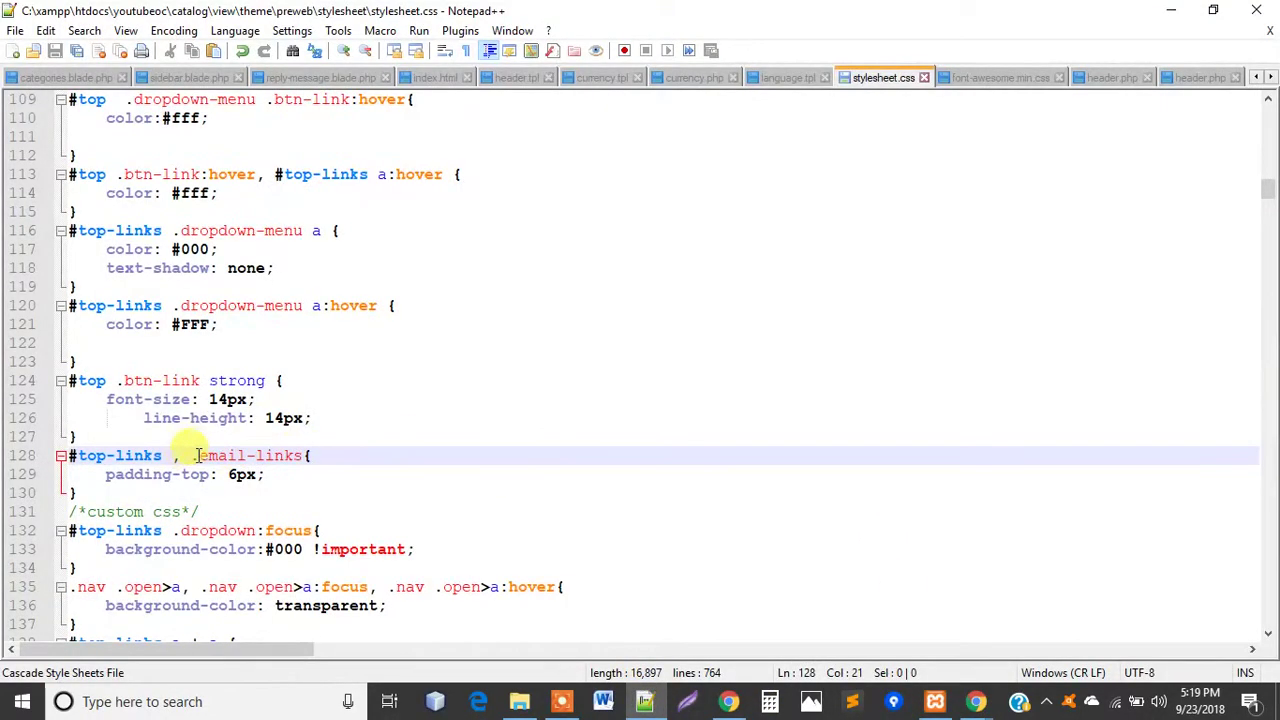
pyautogui.moveTo(200, 455); pyautogui.dragTo(301, 455)
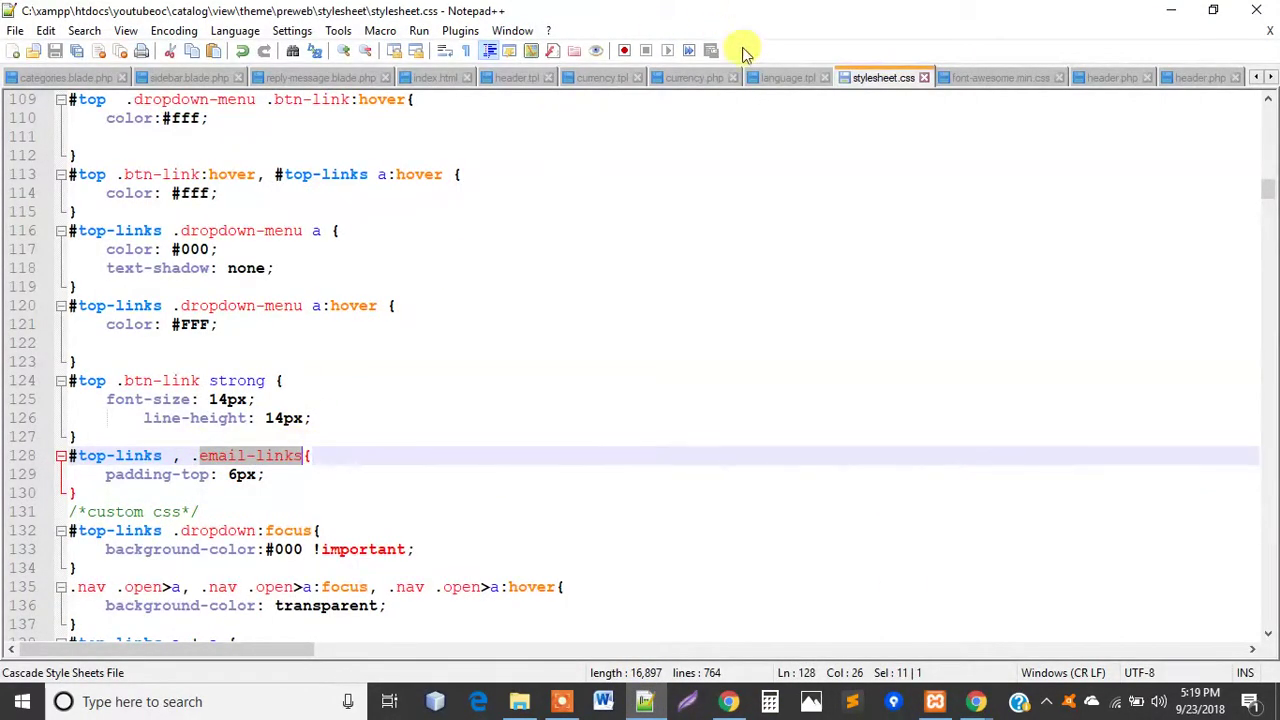
# Step: Select the span's class name on line 45 of header.tpl, reload the store, and return
pyautogui.click(520, 78)
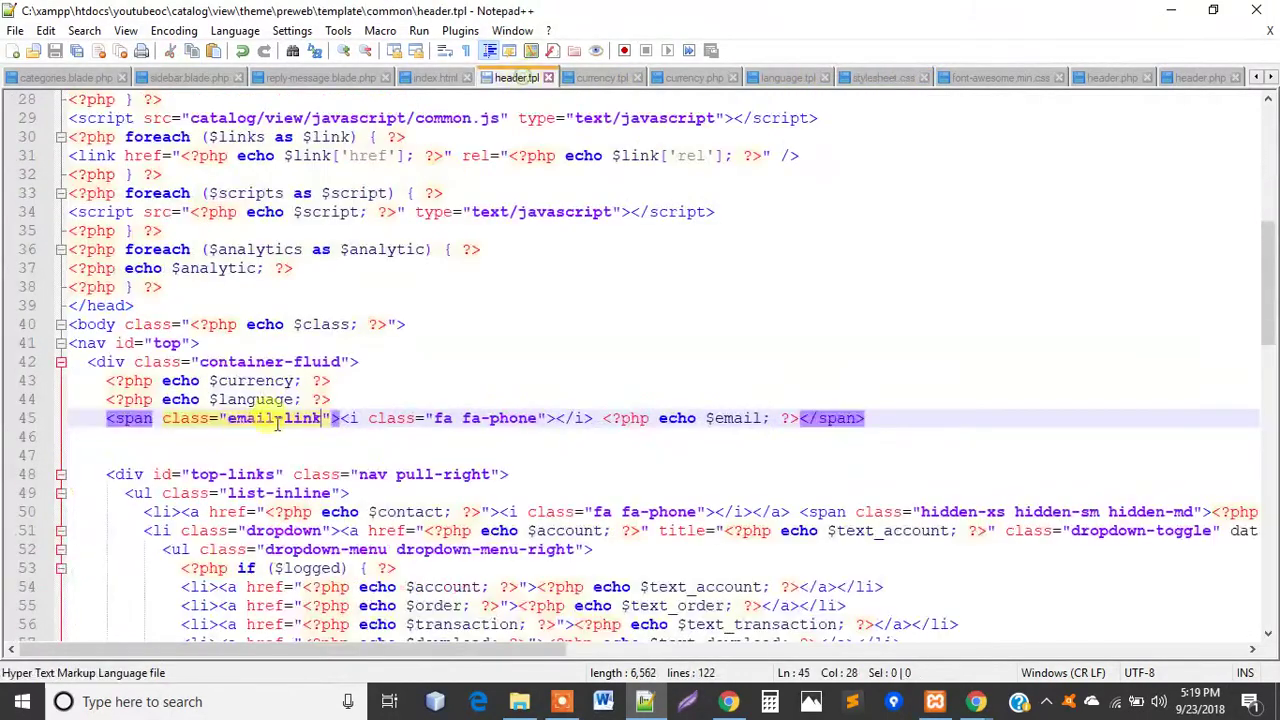
pyautogui.moveTo(227, 420); pyautogui.dragTo(287, 421)
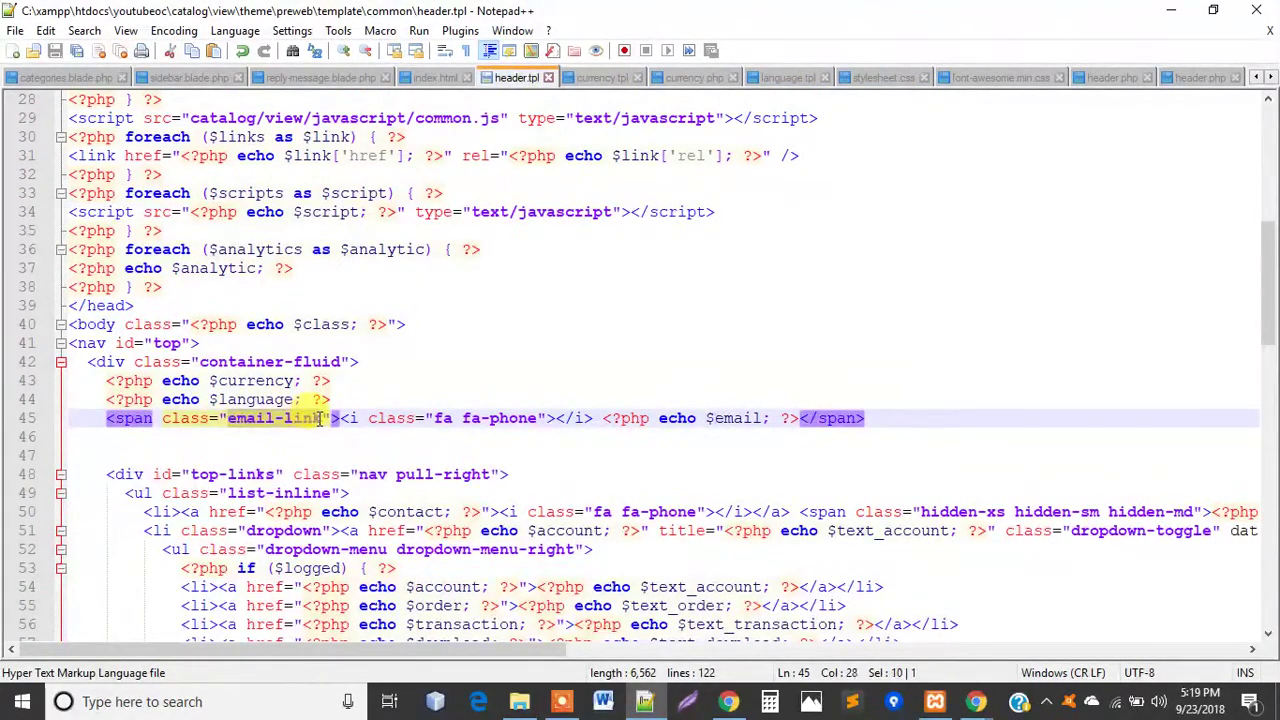
pyautogui.write('s')
pyautogui.click(728, 701)
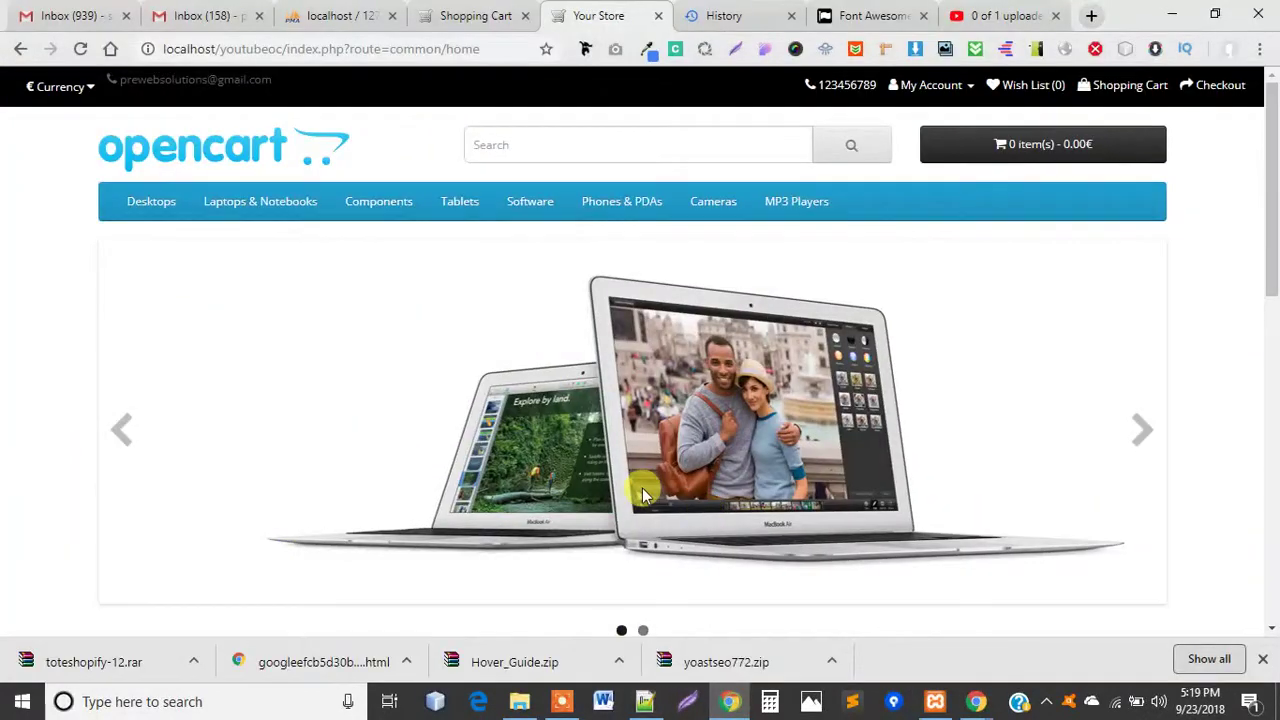
pyautogui.press('F5')
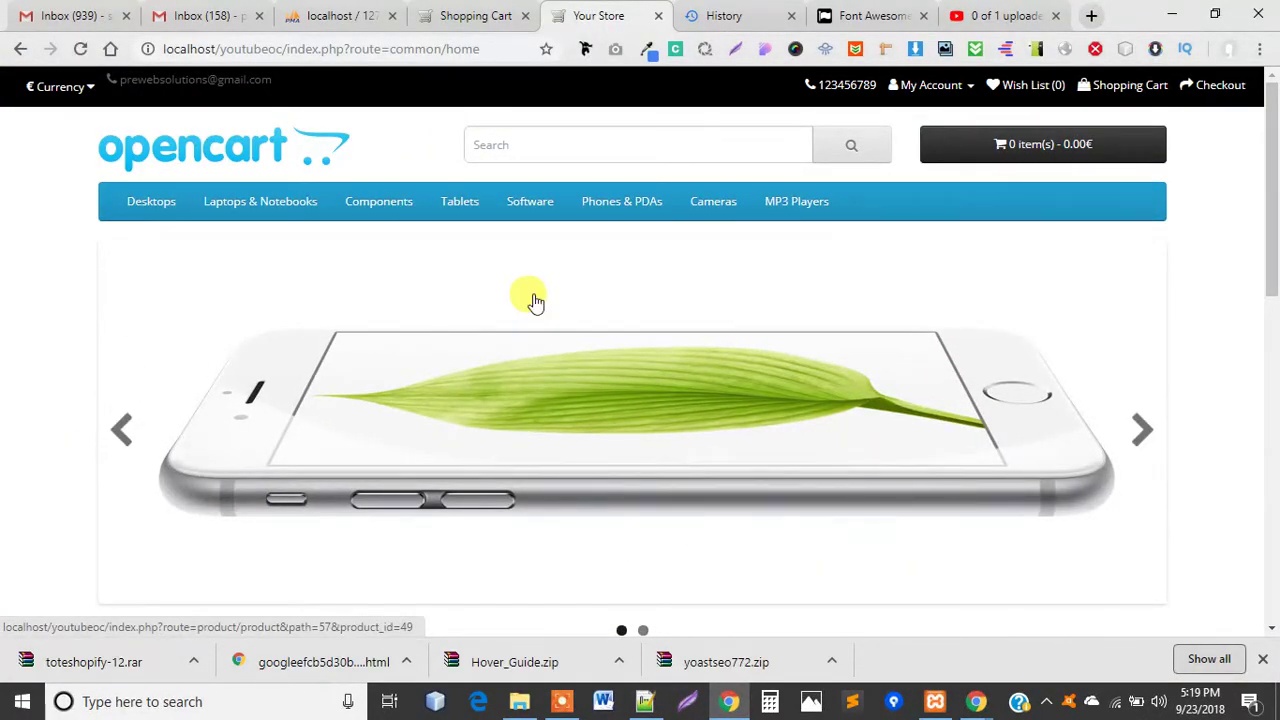
pyautogui.rightClick(28, 180)
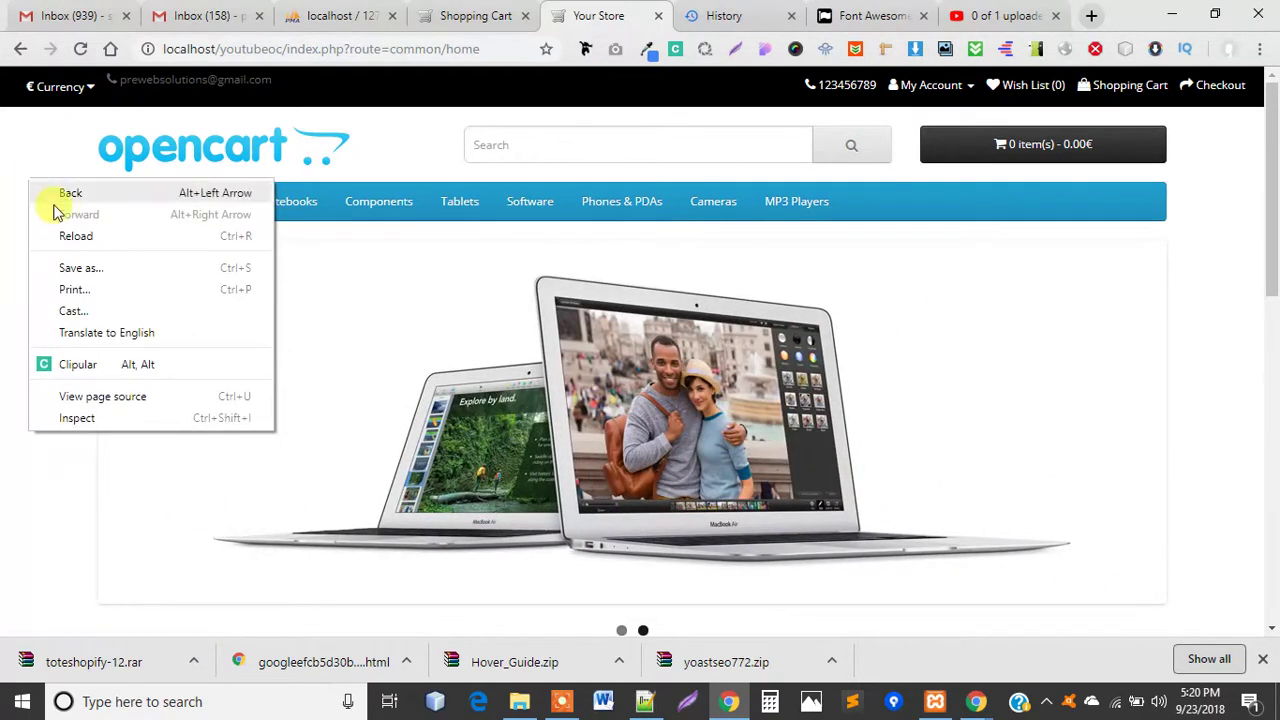
pyautogui.click(1168, 10)
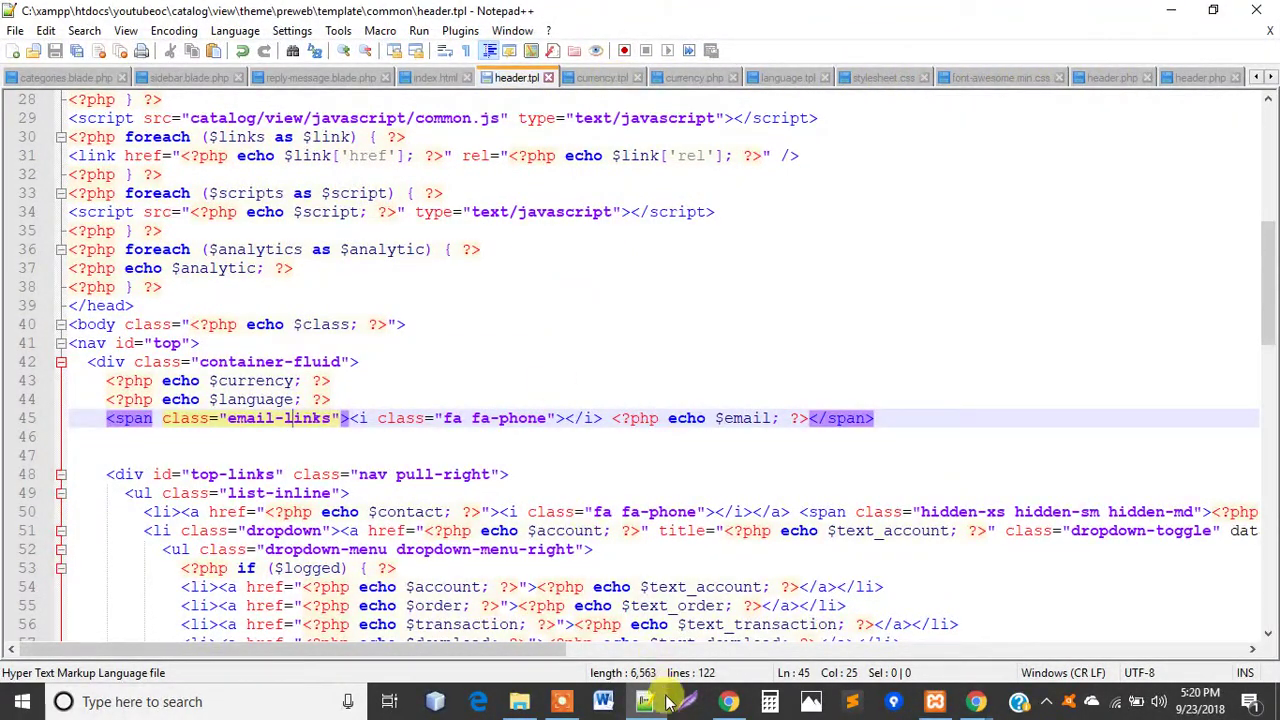
# Step: Inspect the top-bar email link's span in Chrome DevTools
pyautogui.click(722, 704)
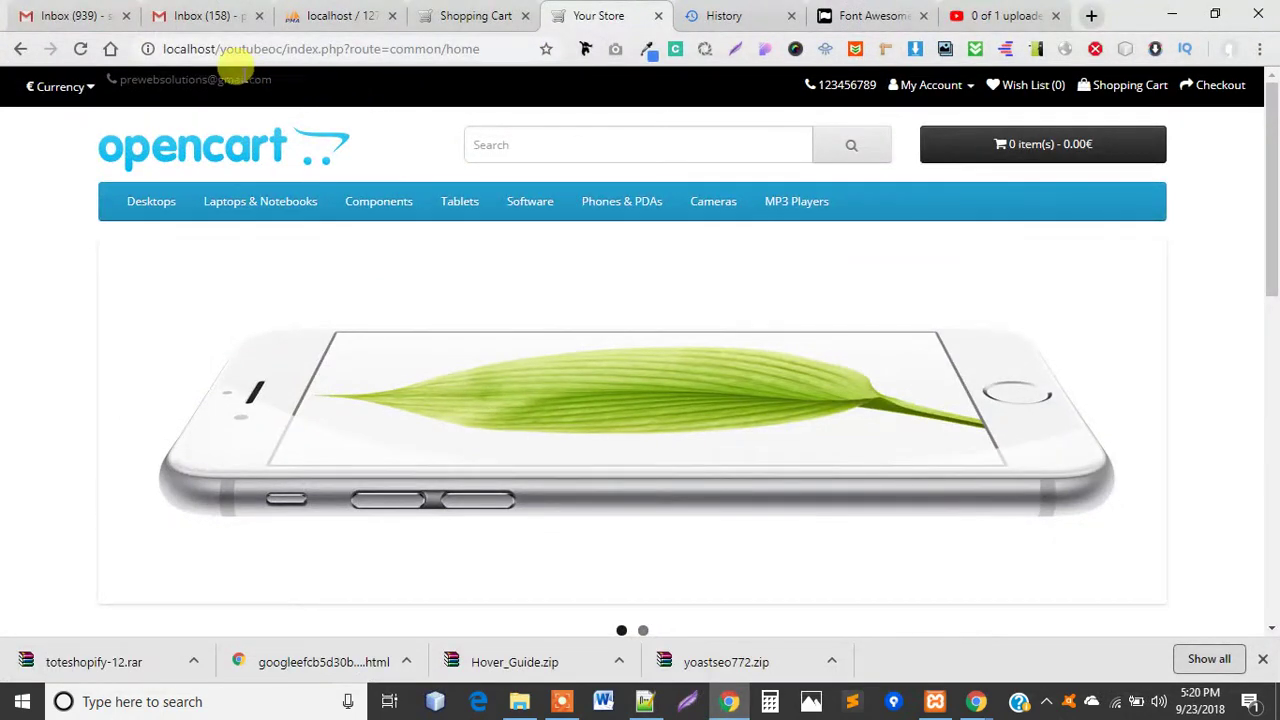
pyautogui.rightClick(250, 84)
pyautogui.click(334, 325)
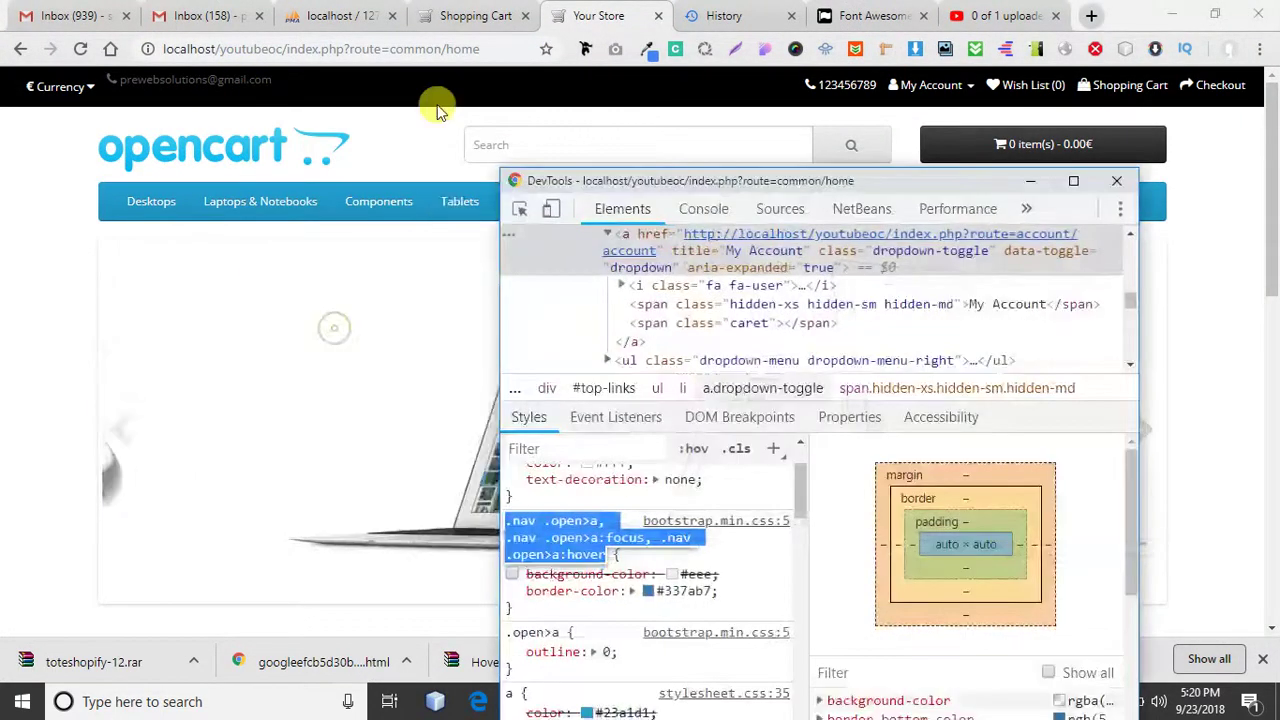
pyautogui.click(520, 208)
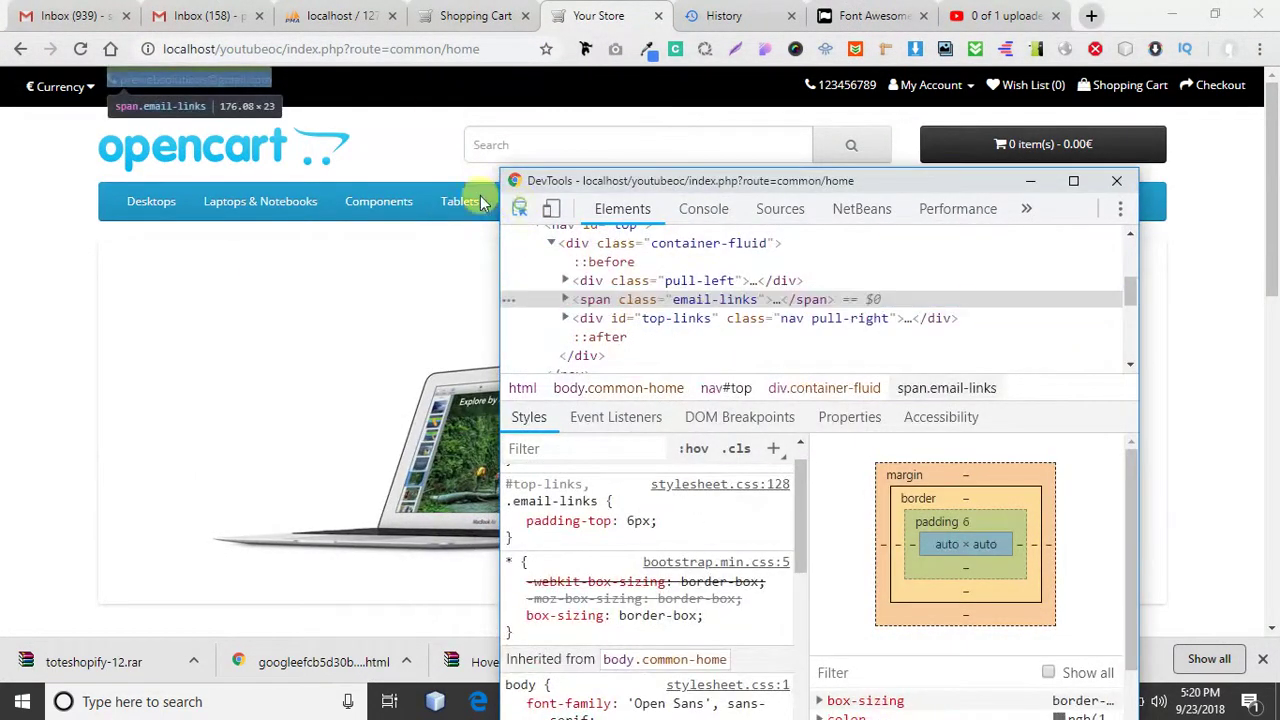
pyautogui.click(191, 78)
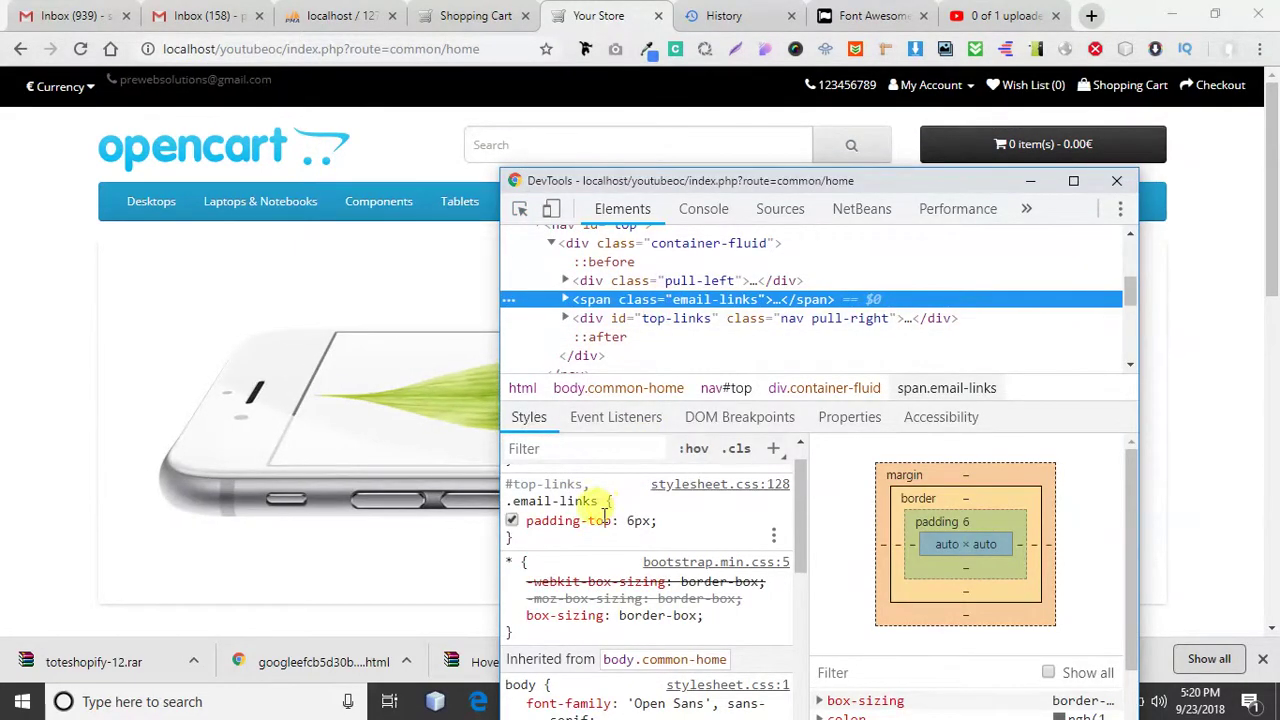
# Step: Edit the padding-top property name in the .email-links rule
pyautogui.click(604, 520)
pyautogui.press('Left')
pyautogui.hotkey('shift', 'Right')
pyautogui.hotkey('shift', 'Right')
pyautogui.hotkey('shift', 'Right')
pyautogui.hotkey('shift', 'Right')
pyautogui.hotkey('shift', 'Right')
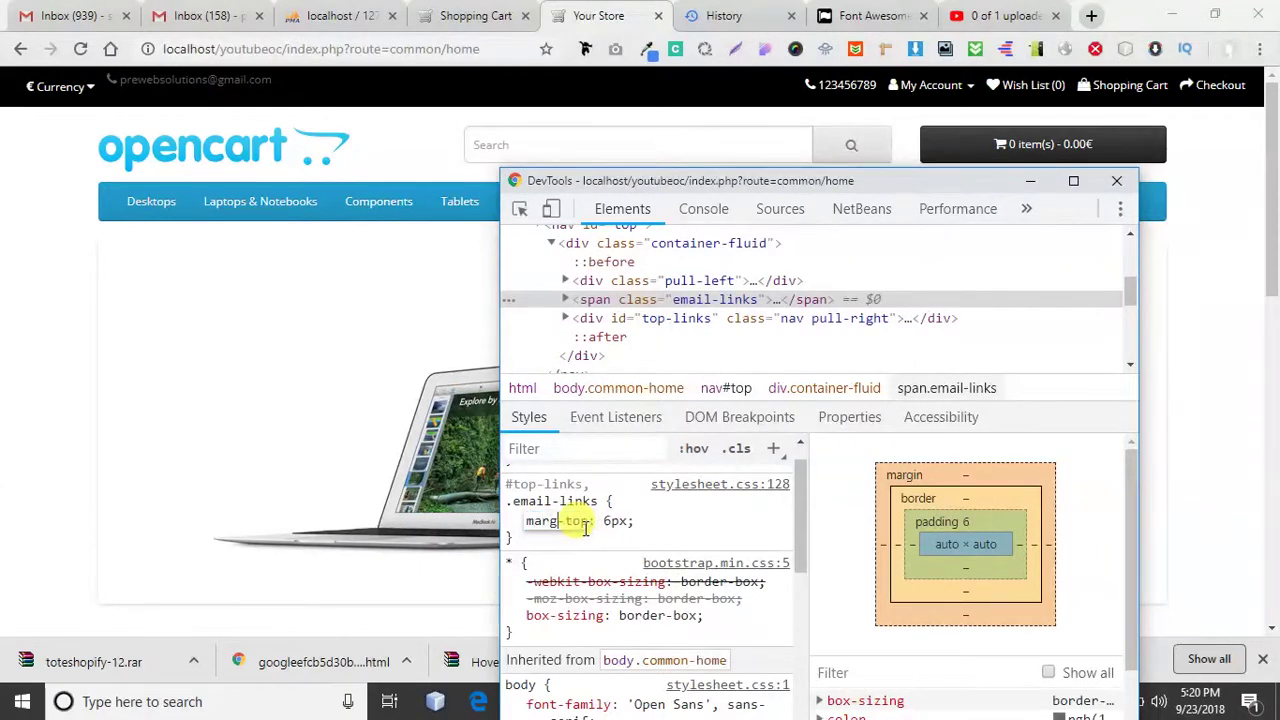
pyautogui.press('BackSpace')
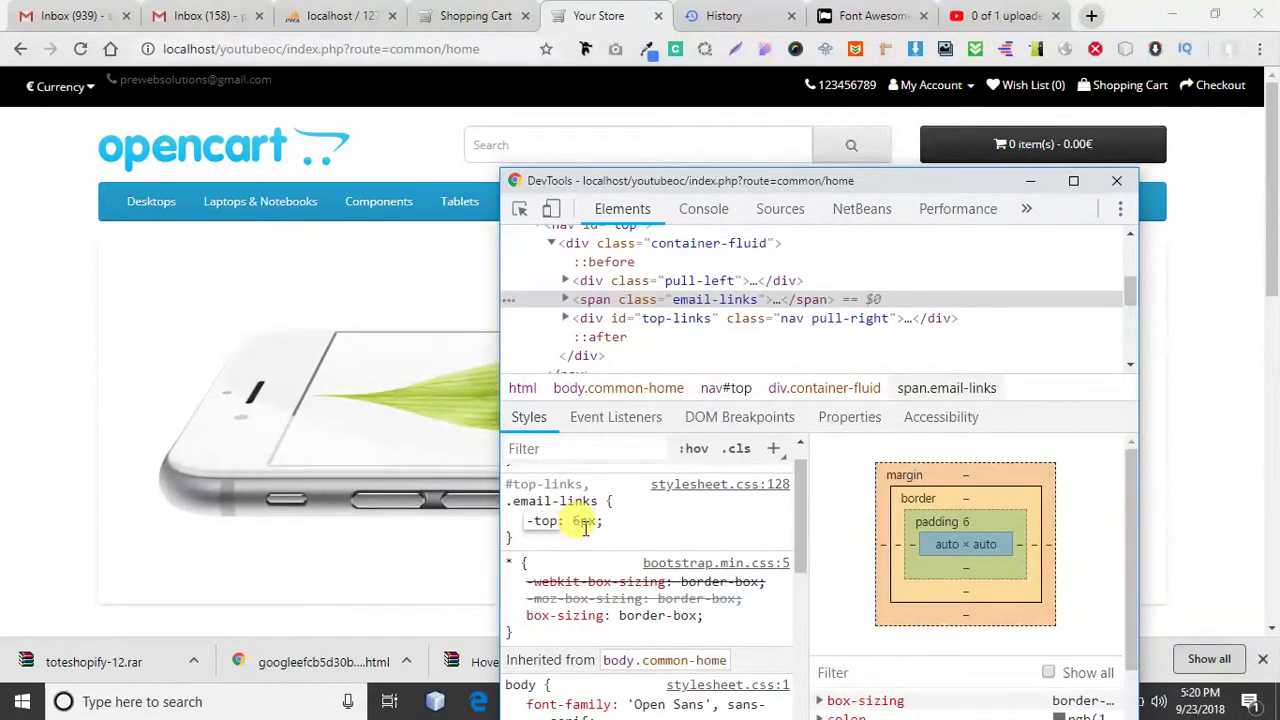
pyautogui.click(611, 543)
pyautogui.scroll(2, 645, 480)
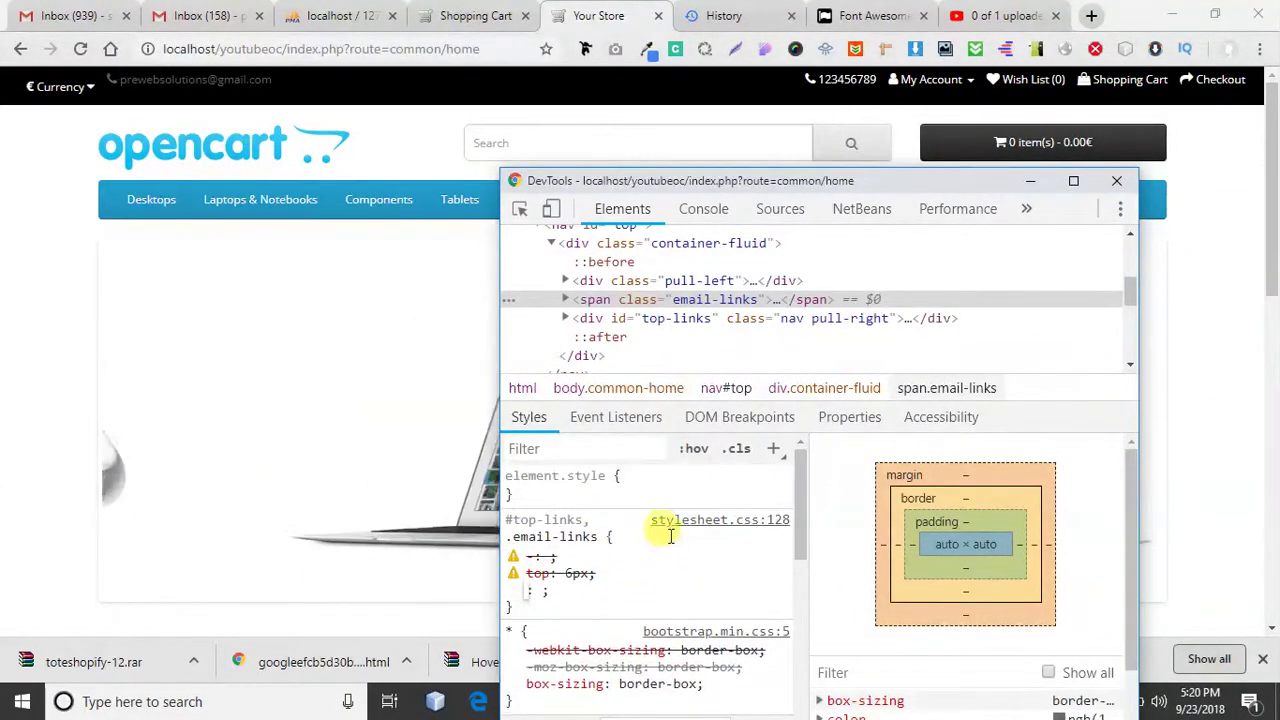
# Step: Add inline margin-top: 8px and display: block to the email span
pyautogui.click(646, 478)
pyautogui.write('margi')
pyautogui.press('Down')
pyautogui.press('Down')
pyautogui.press('Down')
pyautogui.press('Down')
pyautogui.press('Down')
pyautogui.press('Down')
pyautogui.press('Down')
pyautogui.press('Down')
pyautogui.press('Return')
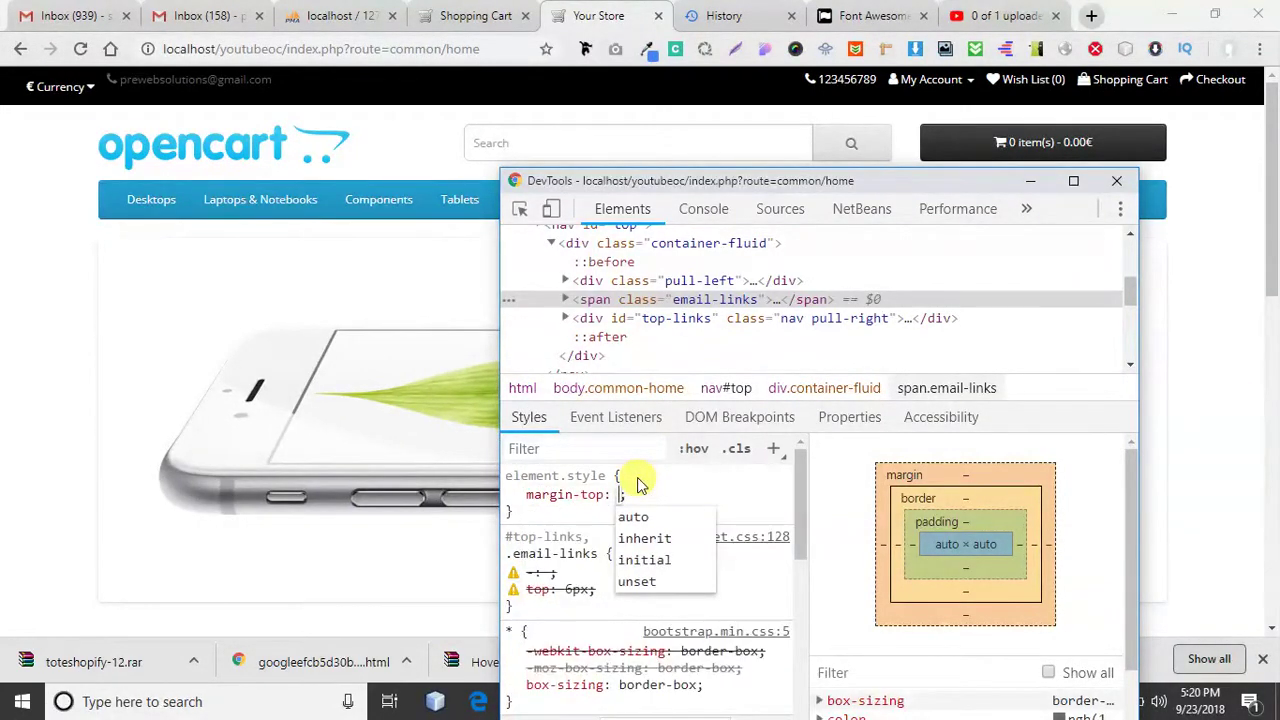
pyautogui.write('7px')
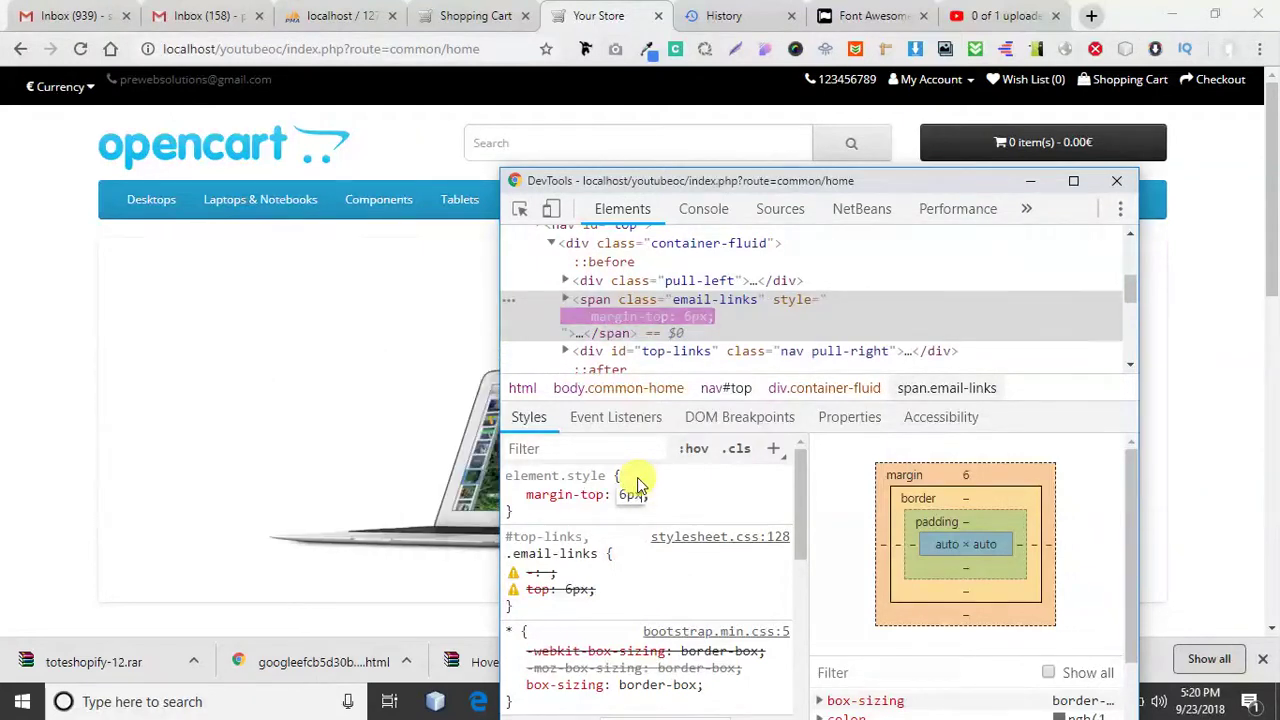
pyautogui.press('Up')
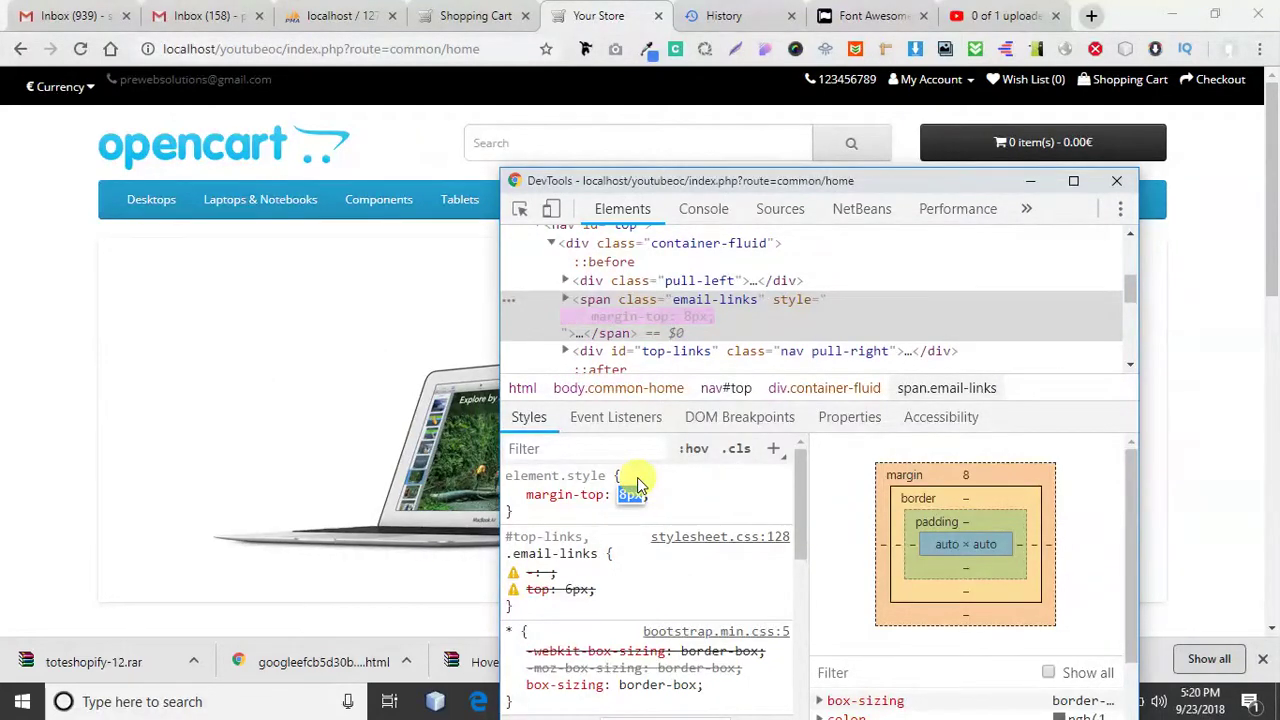
pyautogui.press('Return')
pyautogui.write('display')
pyautogui.press('Return')
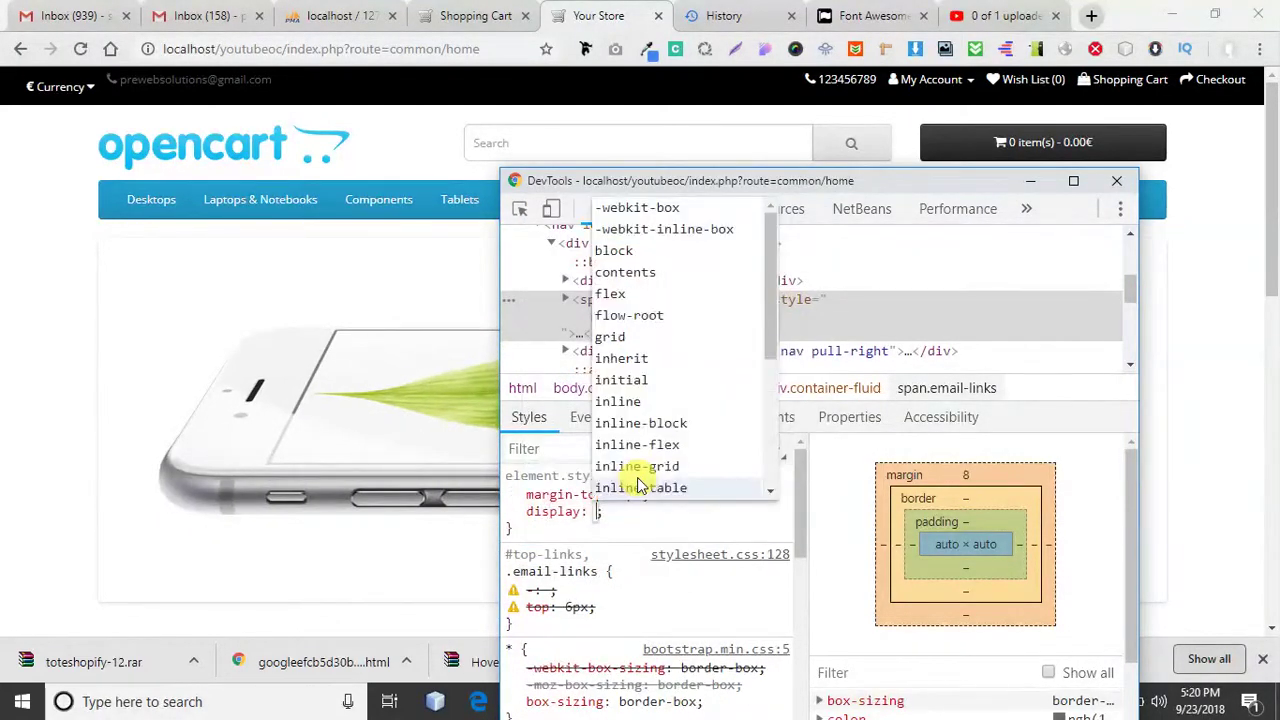
pyautogui.write('block')
pyautogui.press('Return')
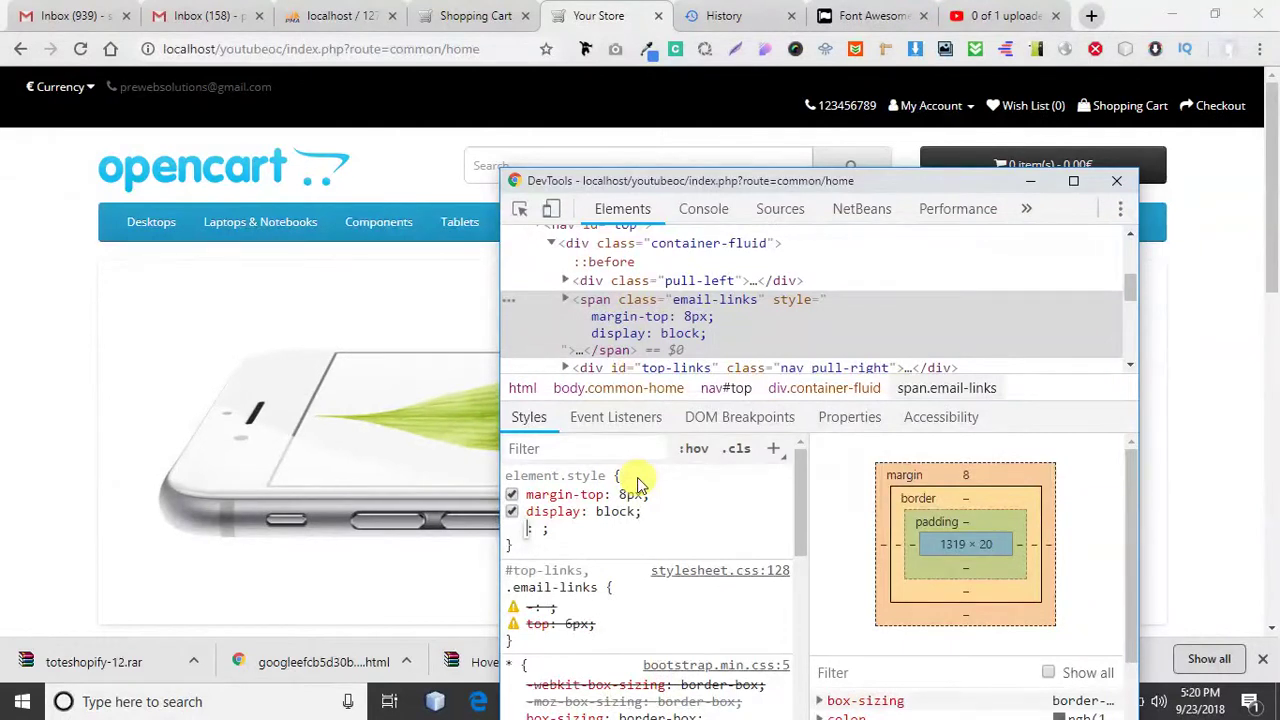
# Step: Zero the top margin, try padding-top 6px instead, then remove that declaration
pyautogui.click(630, 494)
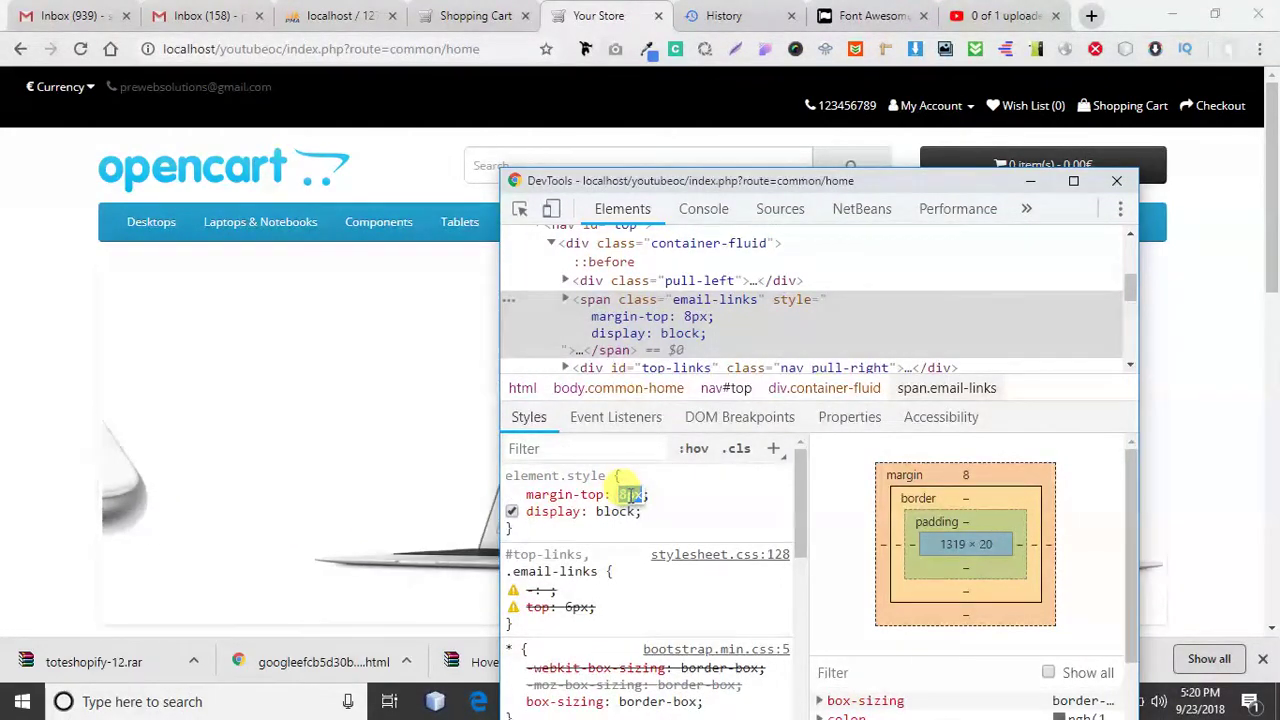
pyautogui.press('Down')
pyautogui.press('Down')
pyautogui.press('Down')
pyautogui.press('Down')
pyautogui.press('Down')
pyautogui.press('Down')
pyautogui.press('Down')
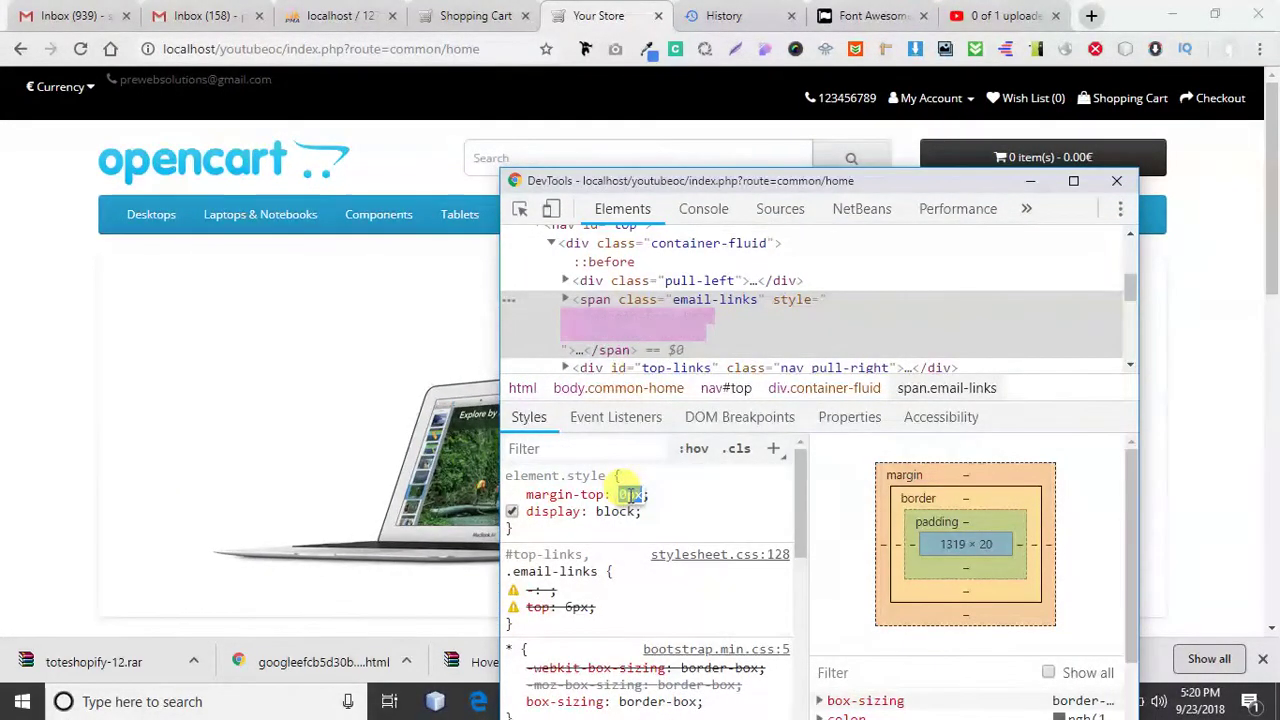
pyautogui.press('Return')
pyautogui.click(551, 490)
pyautogui.write('padding')
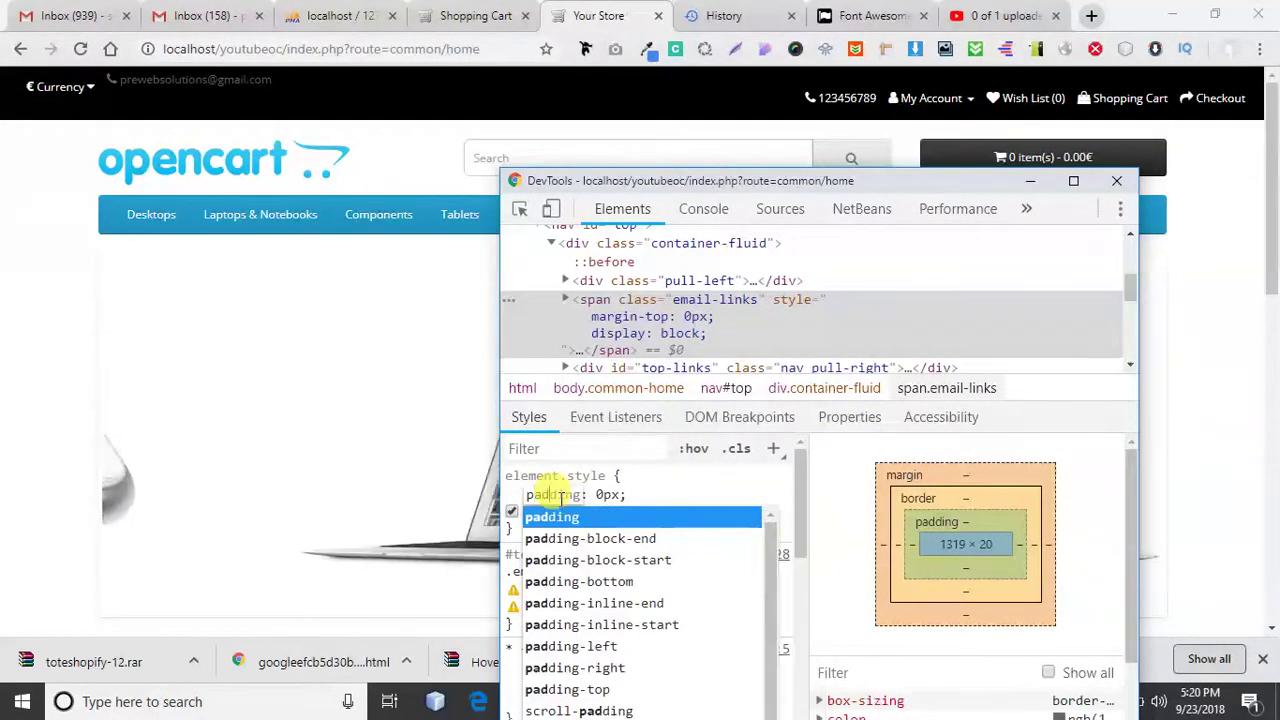
pyautogui.press('Down')
pyautogui.press('Down')
pyautogui.press('Down')
pyautogui.press('Down')
pyautogui.press('Down')
pyautogui.press('Down')
pyautogui.press('Down')
pyautogui.press('Down')
pyautogui.press('Return')
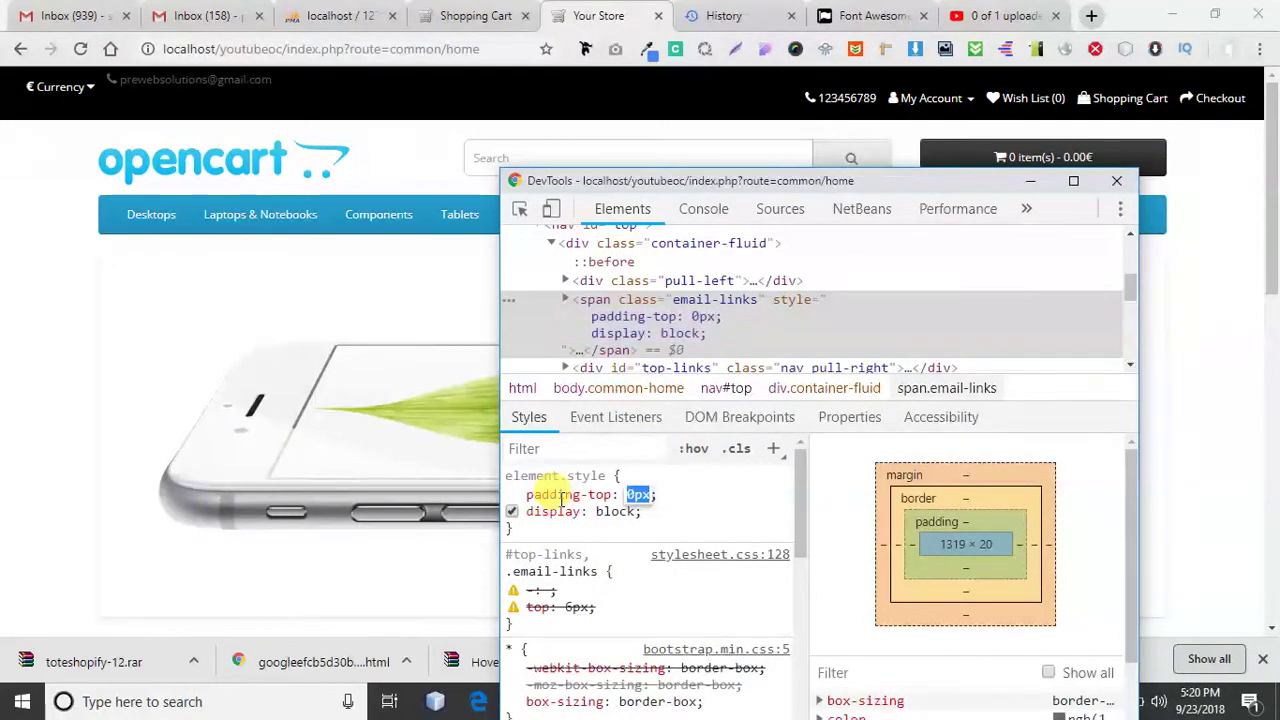
pyautogui.write('6px')
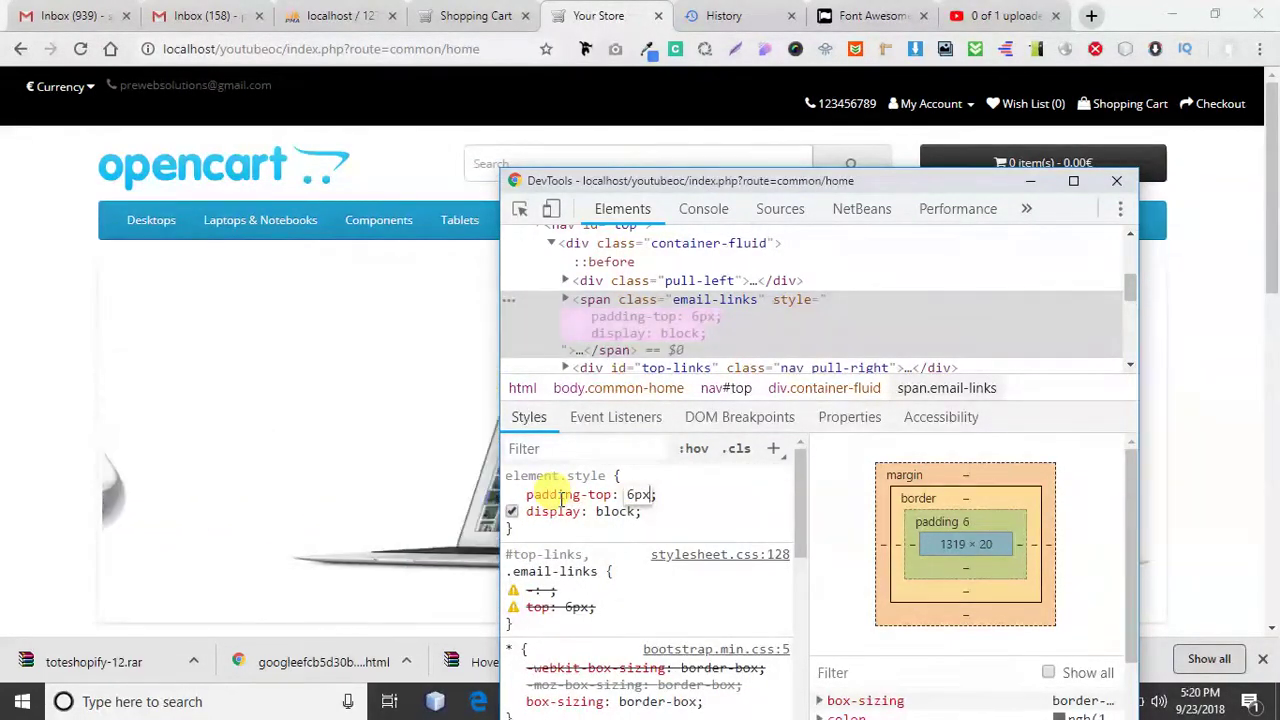
pyautogui.press('BackSpace')
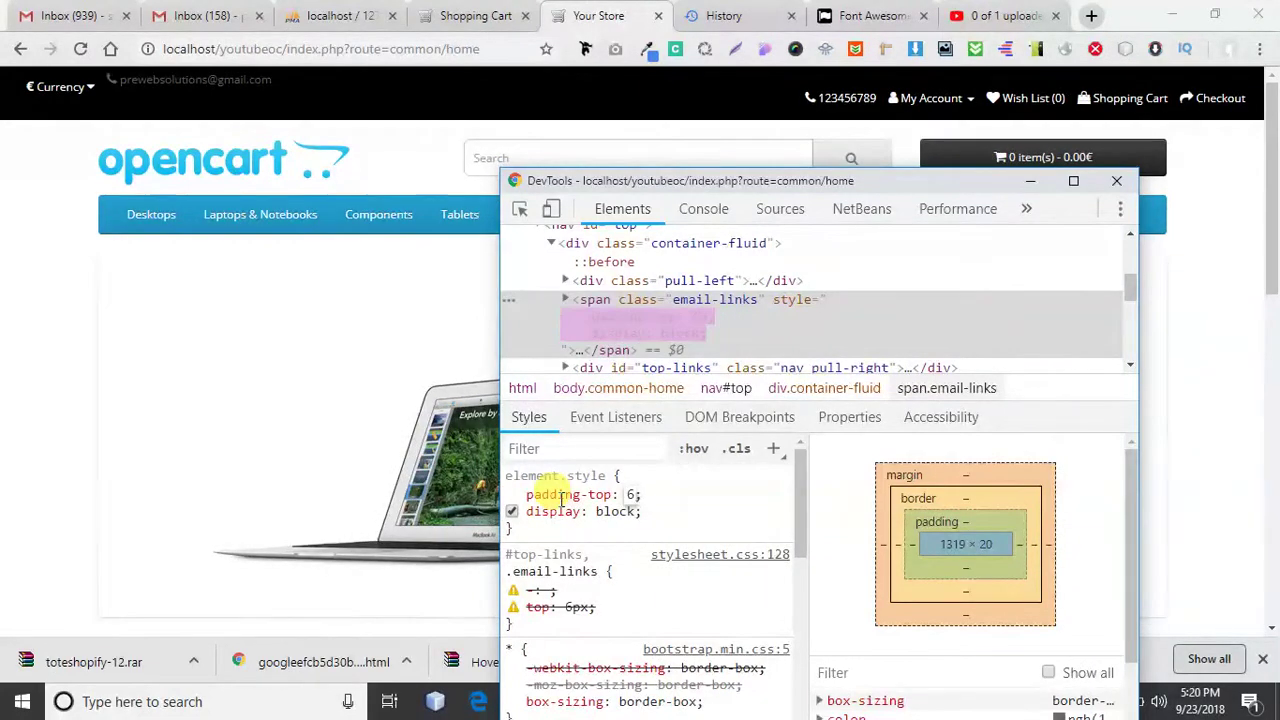
pyautogui.press('BackSpace')
pyautogui.press('Return')
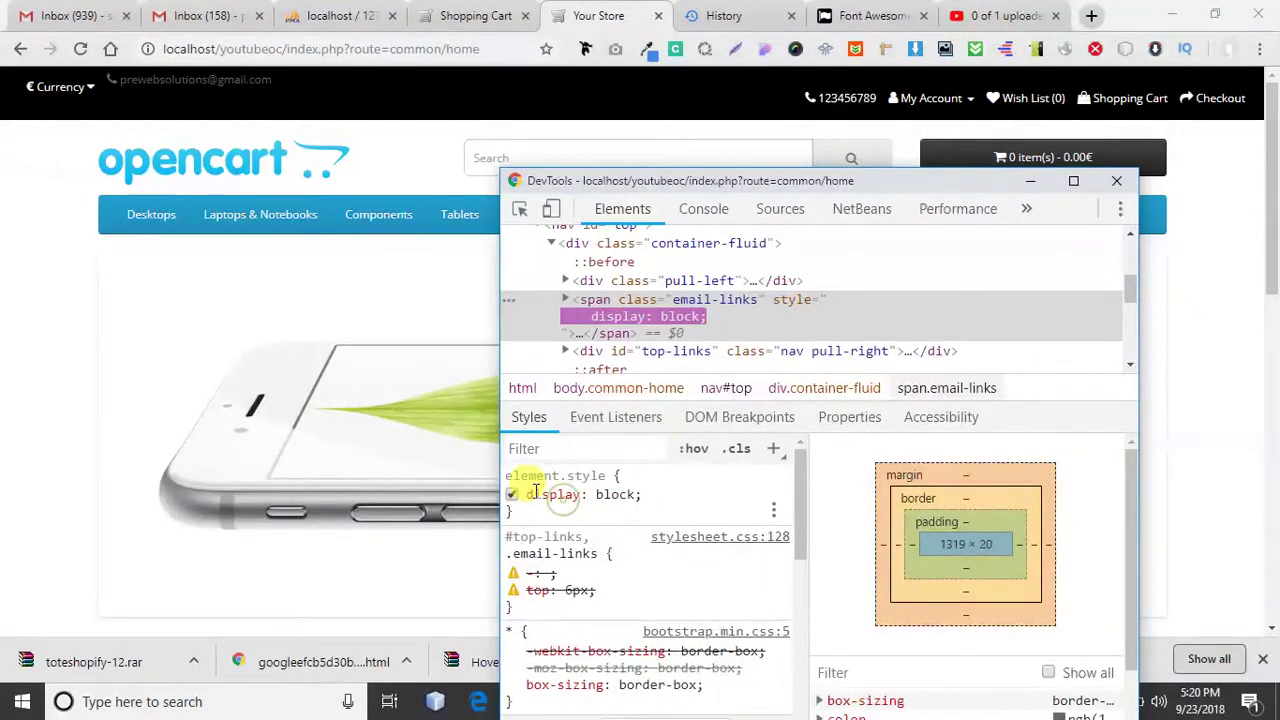
# Step: Toggle the display: block declaration, leaving it switched off
pyautogui.click(511, 496)
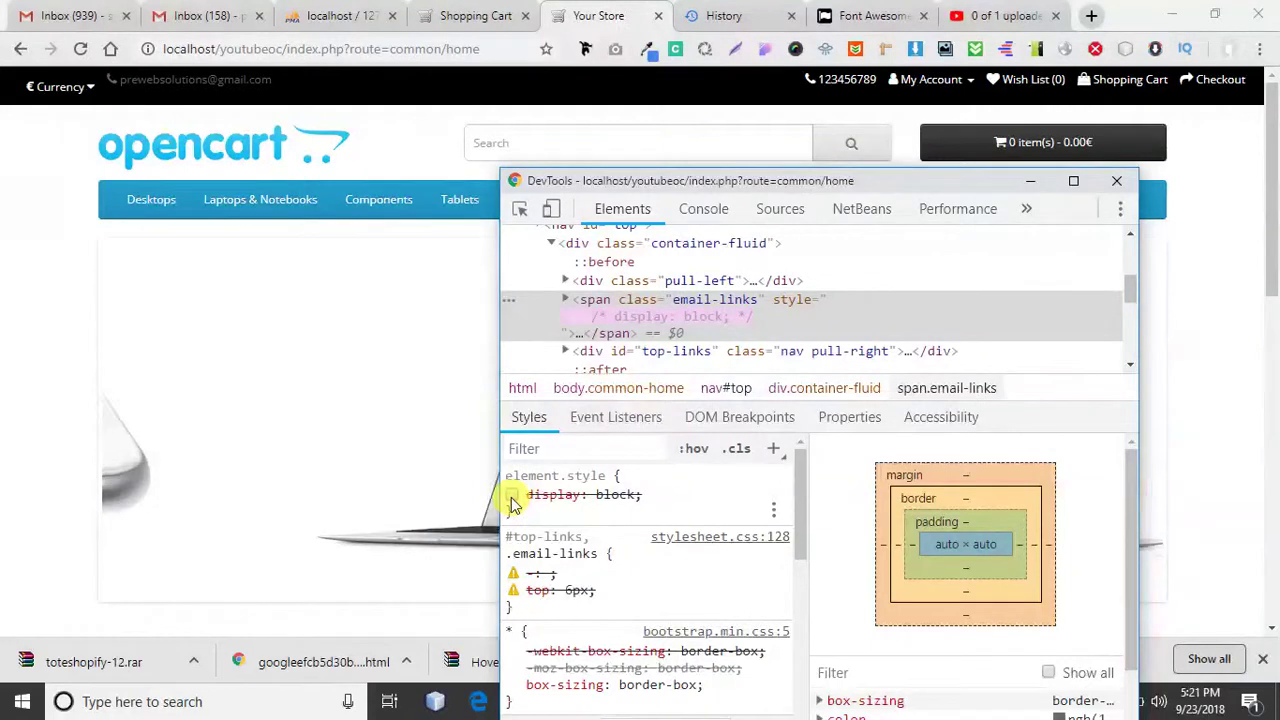
pyautogui.click(511, 497)
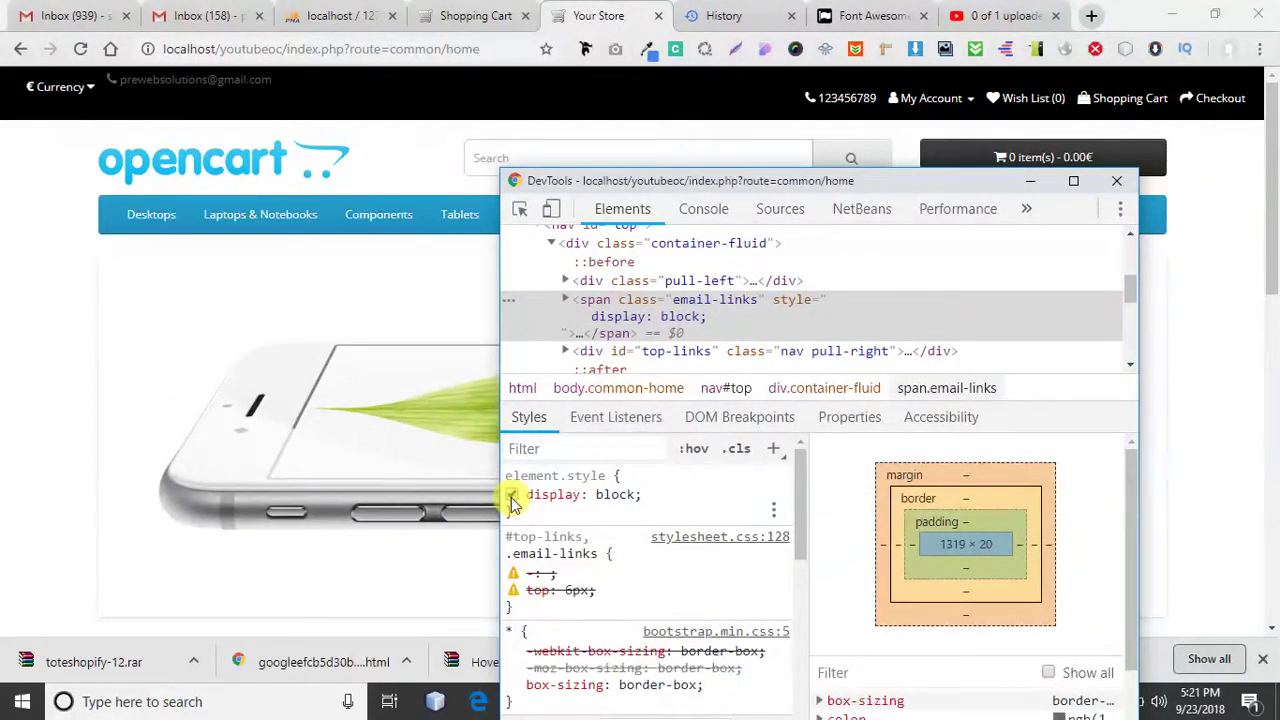
pyautogui.click(511, 495)
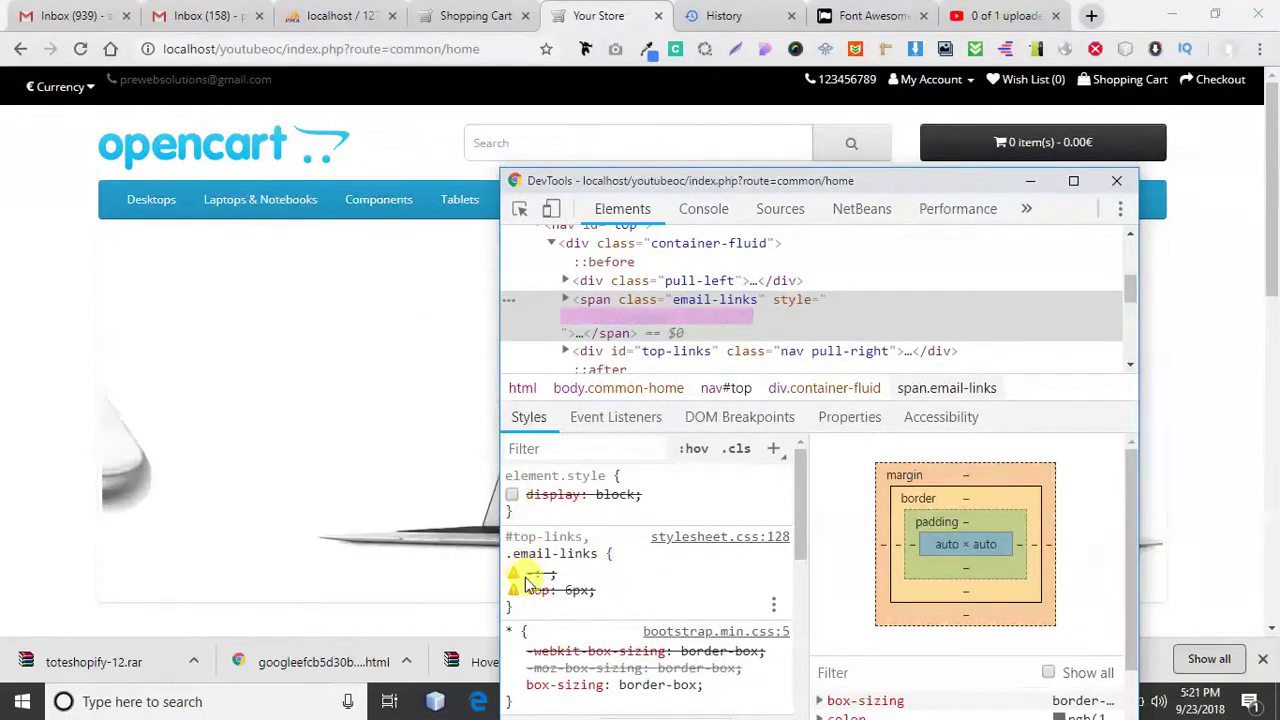
pyautogui.click(603, 590)
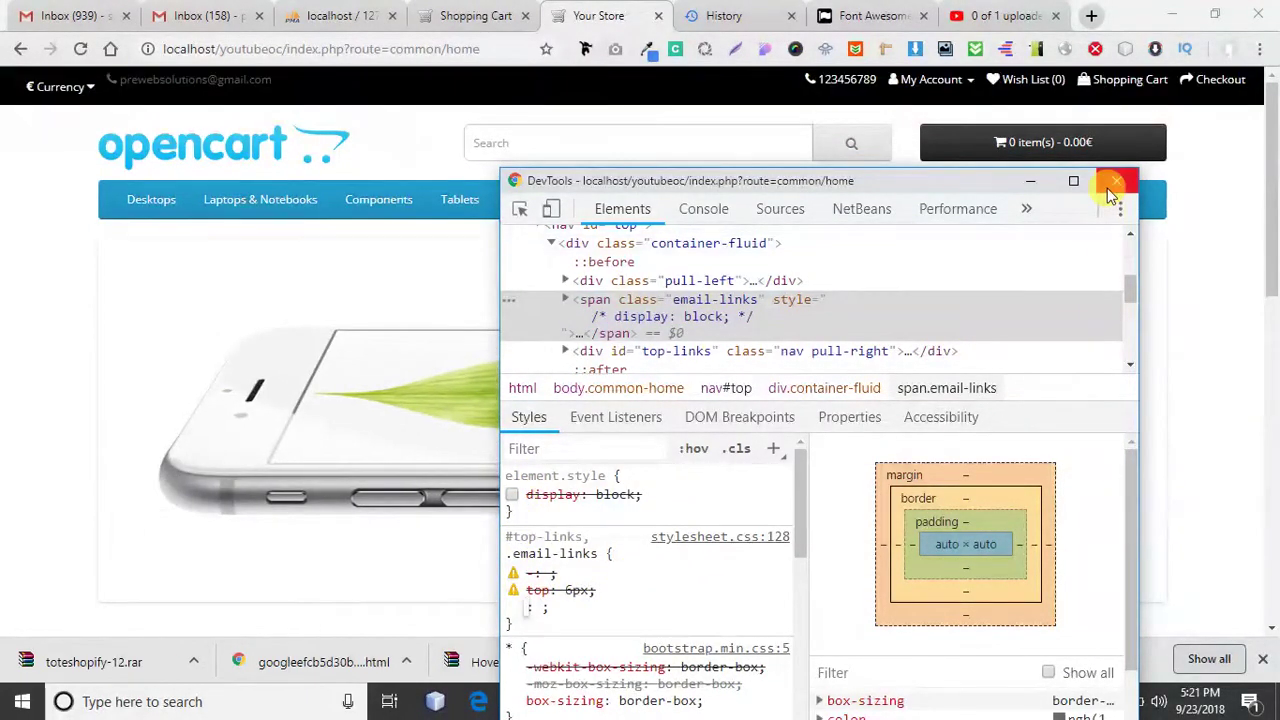
# Step: Reopen DevTools and select the email link in the top bar
pyautogui.click(1115, 183)
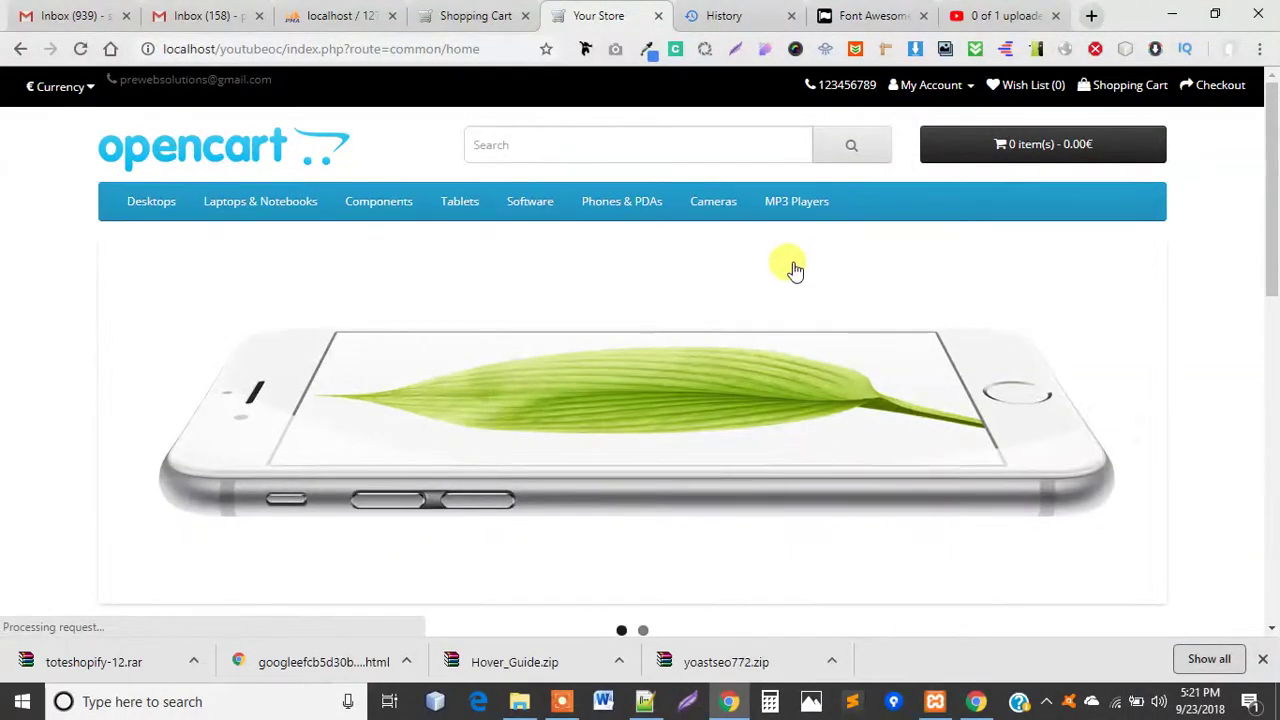
pyautogui.rightClick(58, 234)
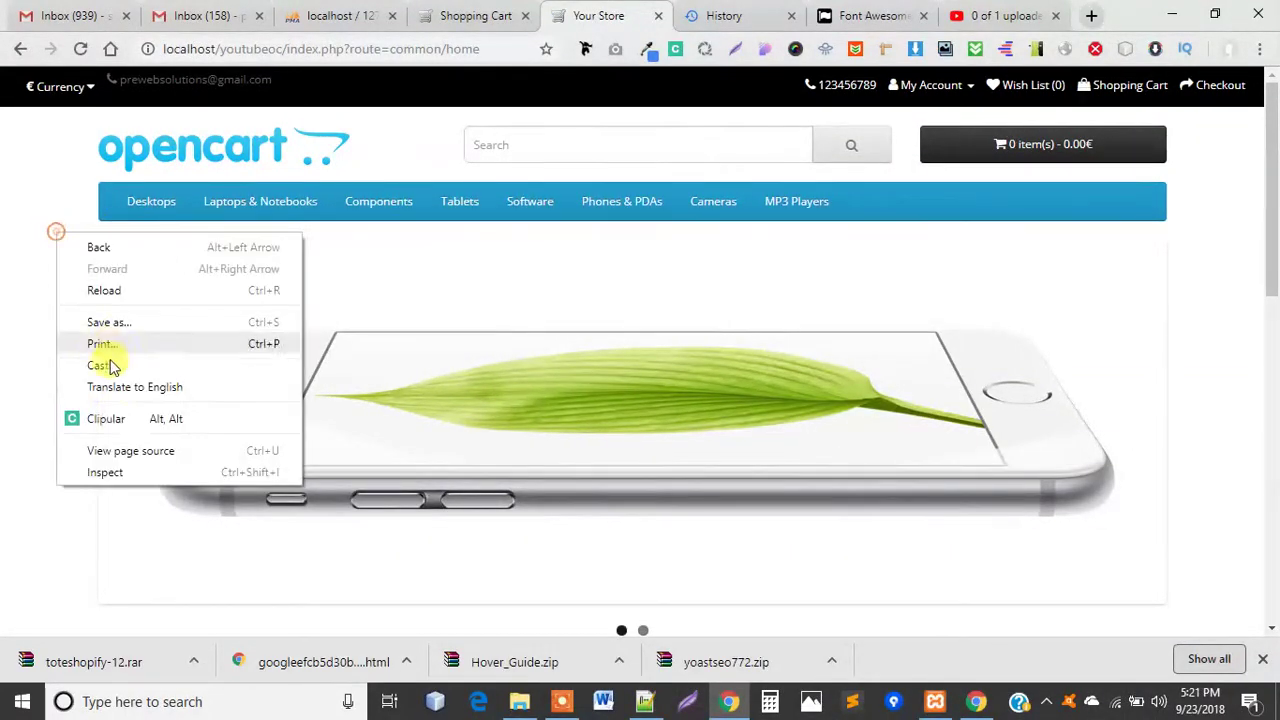
pyautogui.click(121, 472)
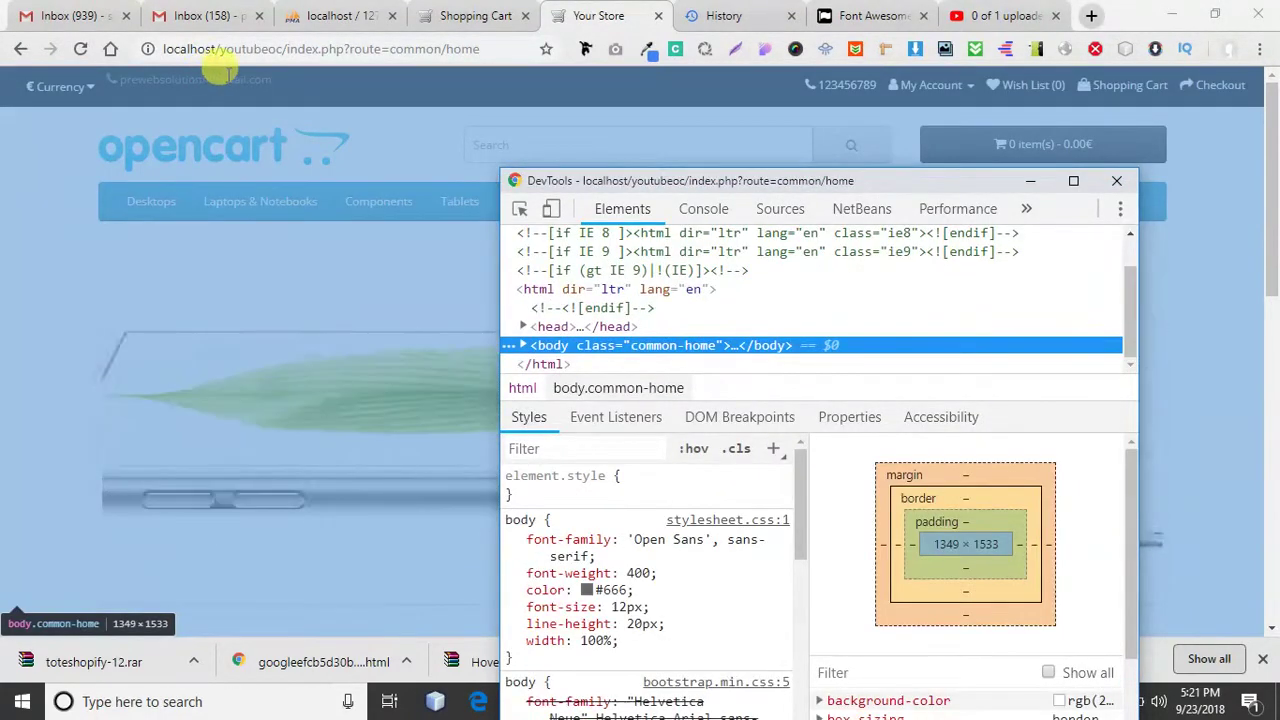
pyautogui.click(519, 208)
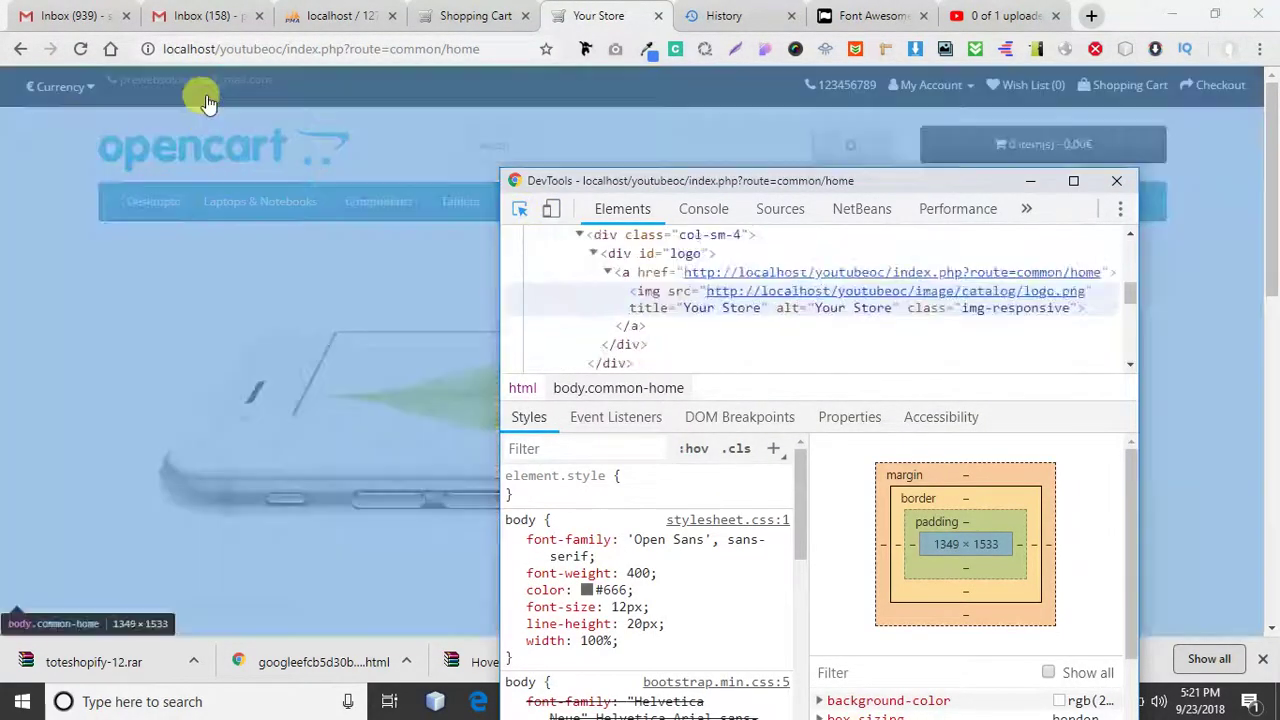
pyautogui.click(200, 82)
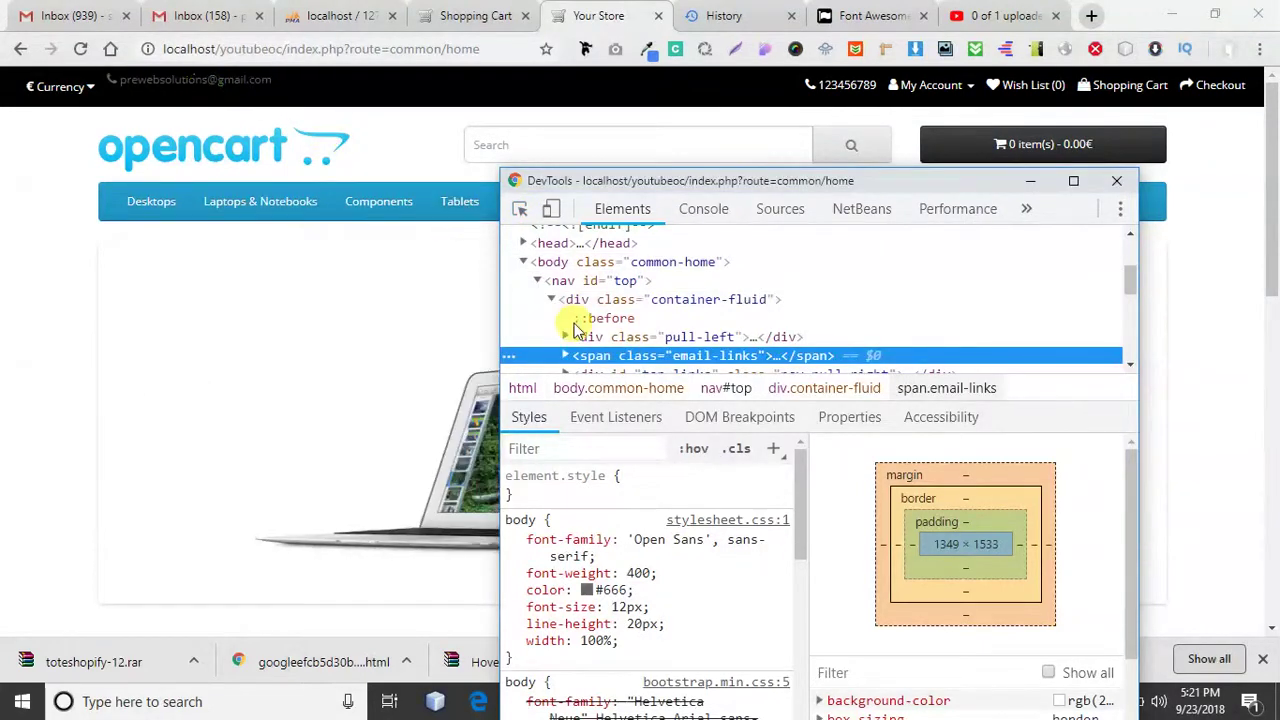
# Step: Give the email span an inline display: inline-block style
pyautogui.click(632, 481)
pyautogui.write('di')
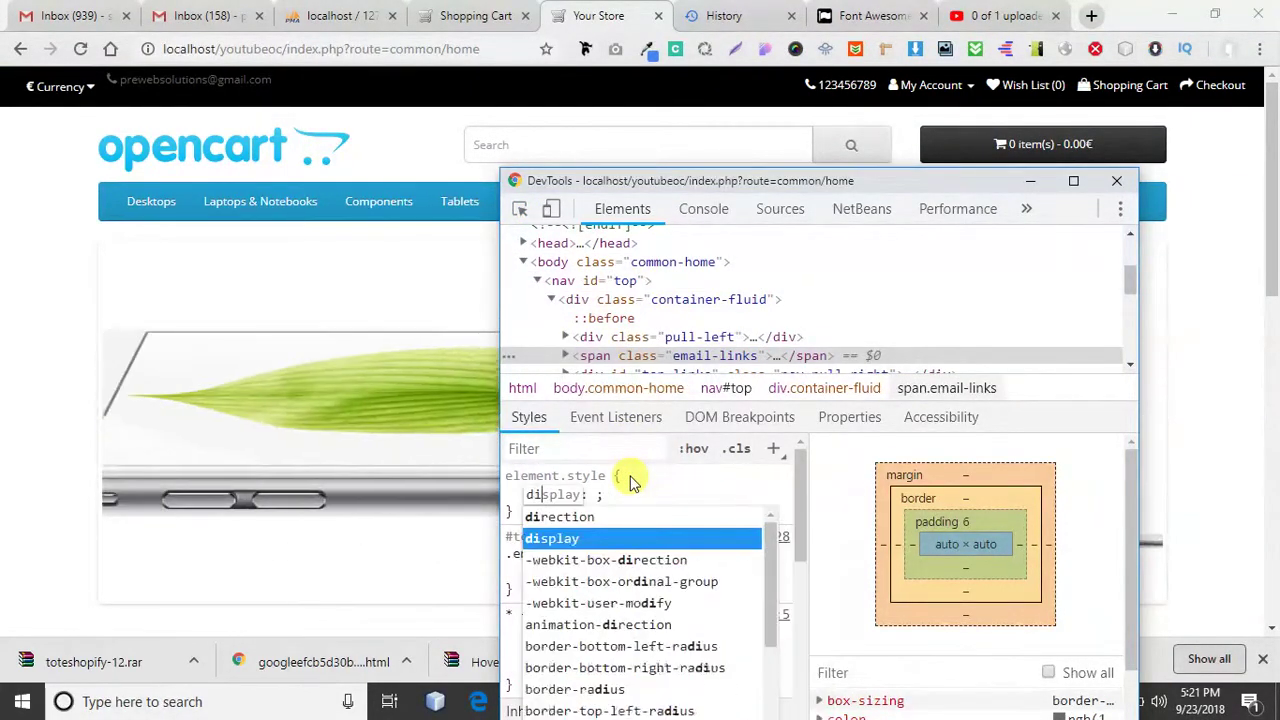
pyautogui.press('Tab')
pyautogui.write('blo')
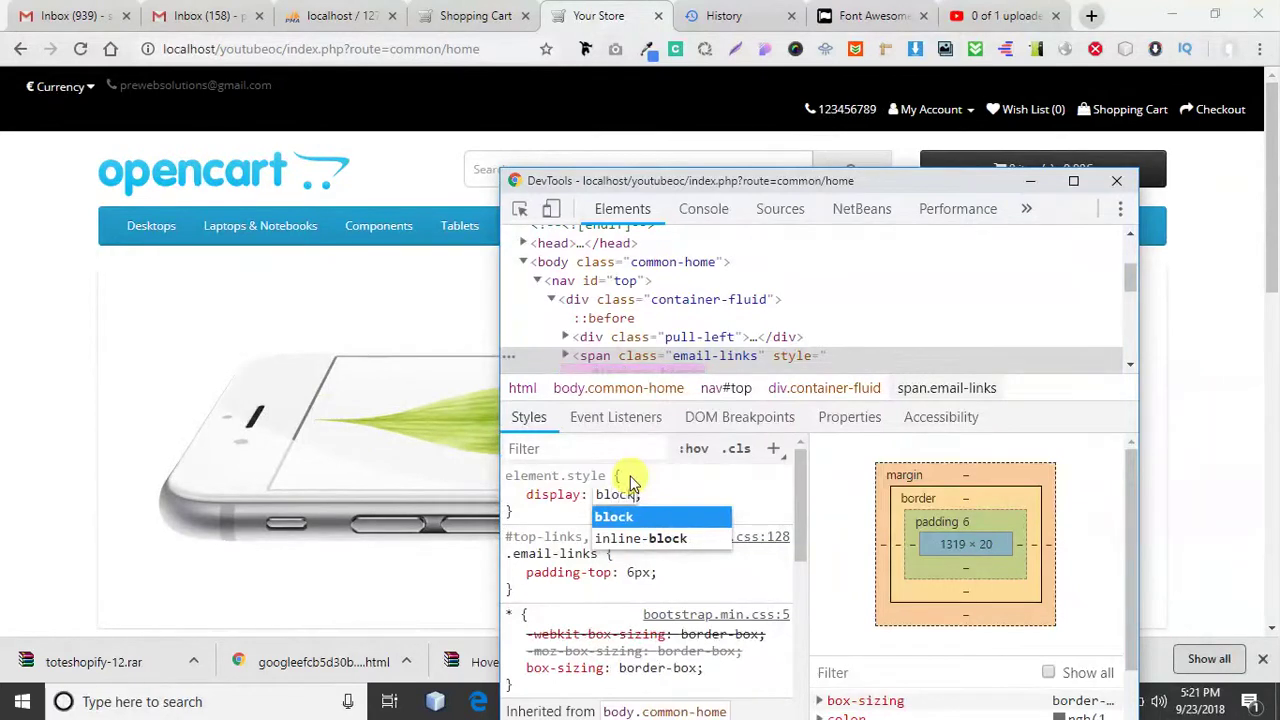
pyautogui.press('BackSpace')
pyautogui.press('BackSpace')
pyautogui.press('BackSpace')
pyautogui.press('BackSpace')
pyautogui.press('BackSpace')
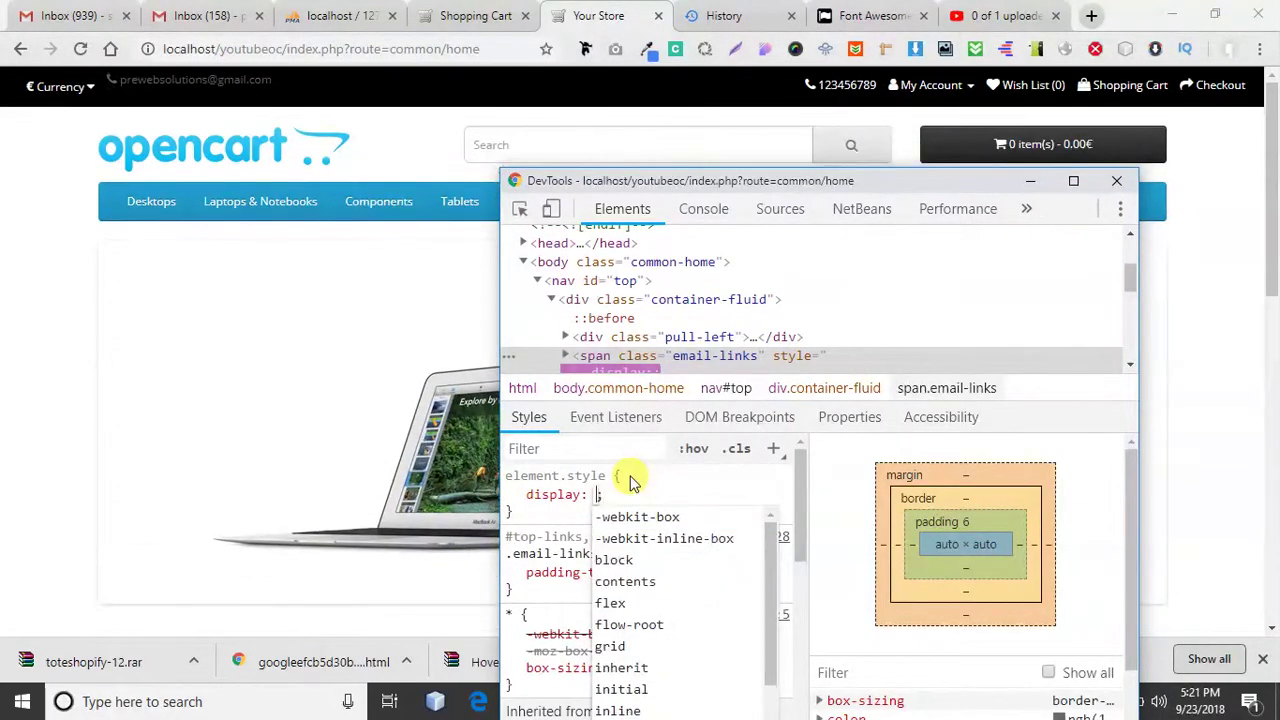
pyautogui.write('in')
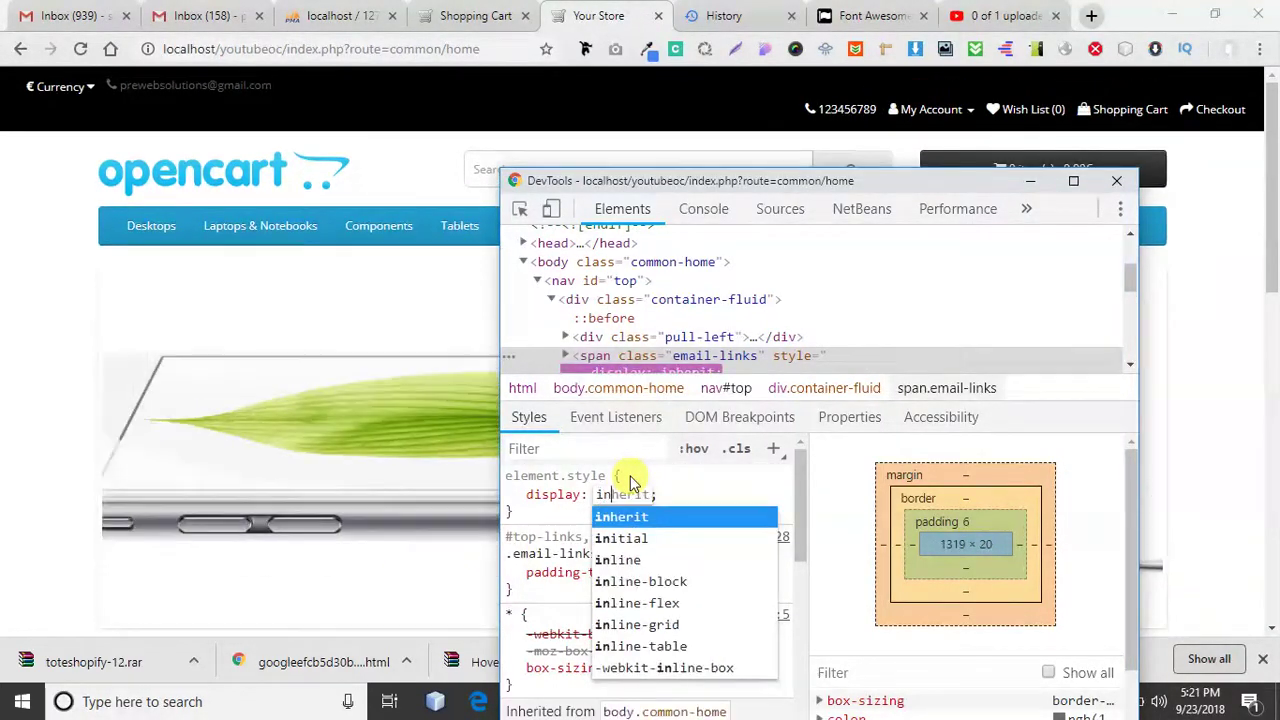
pyautogui.write('l')
pyautogui.press('Down')
pyautogui.press('Return')
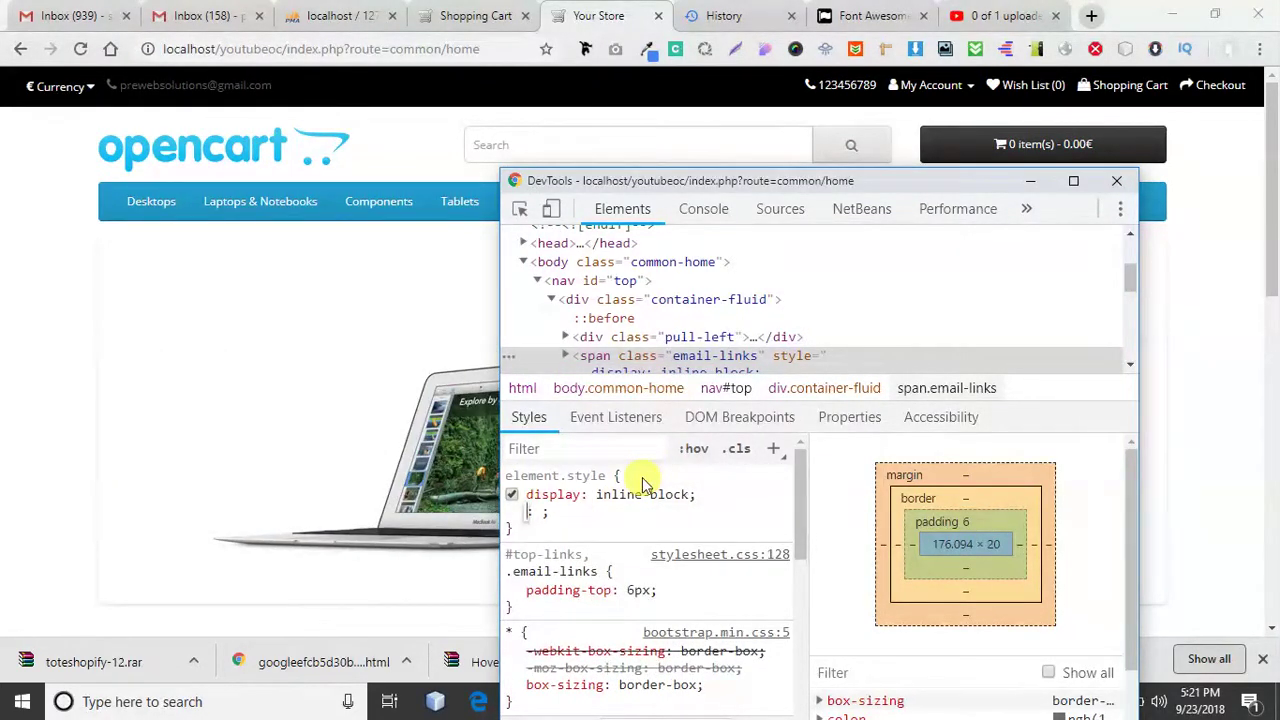
# Step: Add padding-top: 8px to the email span's inline style
pyautogui.write('pad')
pyautogui.press('Down')
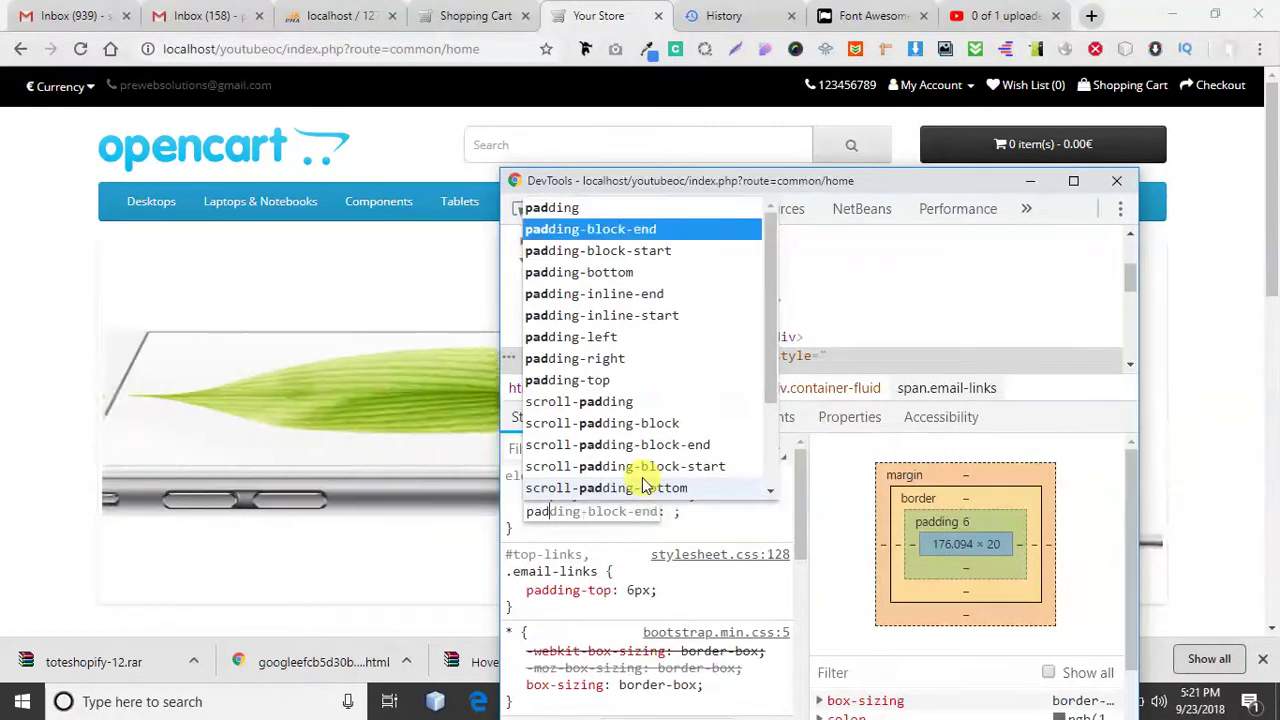
pyautogui.press('Down')
pyautogui.press('Down')
pyautogui.press('Down')
pyautogui.press('Down')
pyautogui.press('Down')
pyautogui.press('Down')
pyautogui.press('Down')
pyautogui.press('Return')
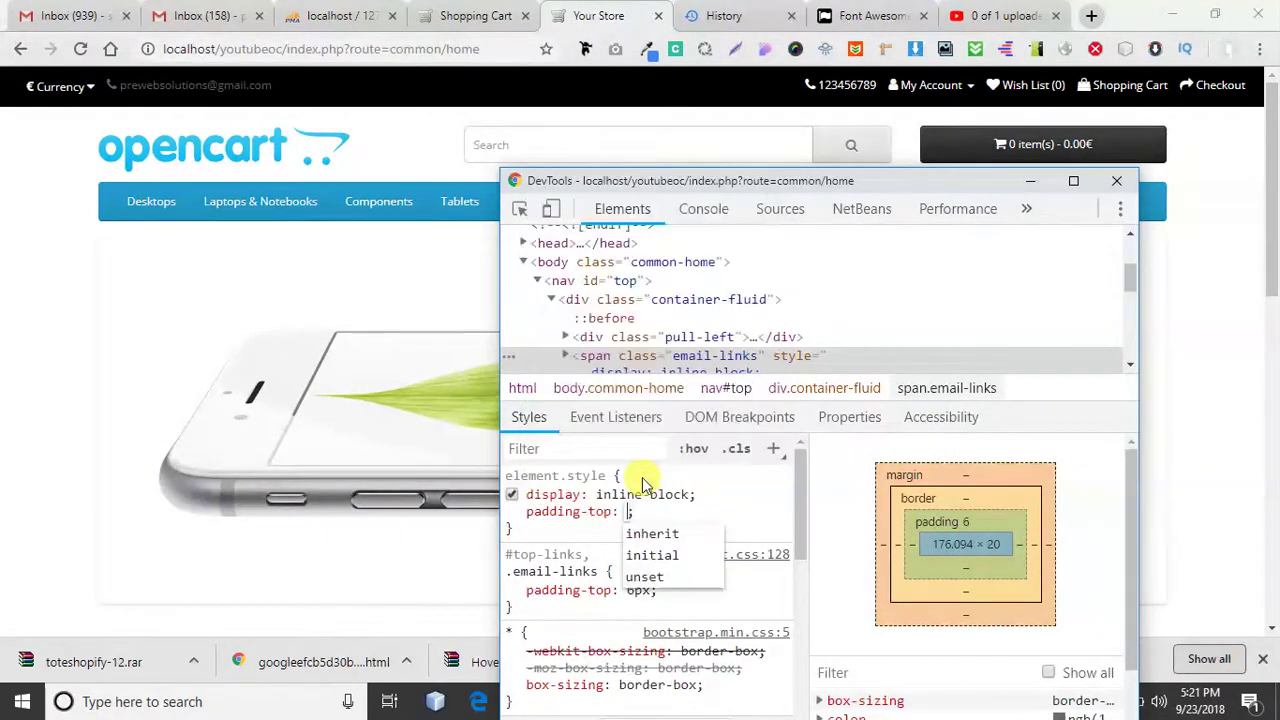
pyautogui.write('1px')
pyautogui.press('Up')
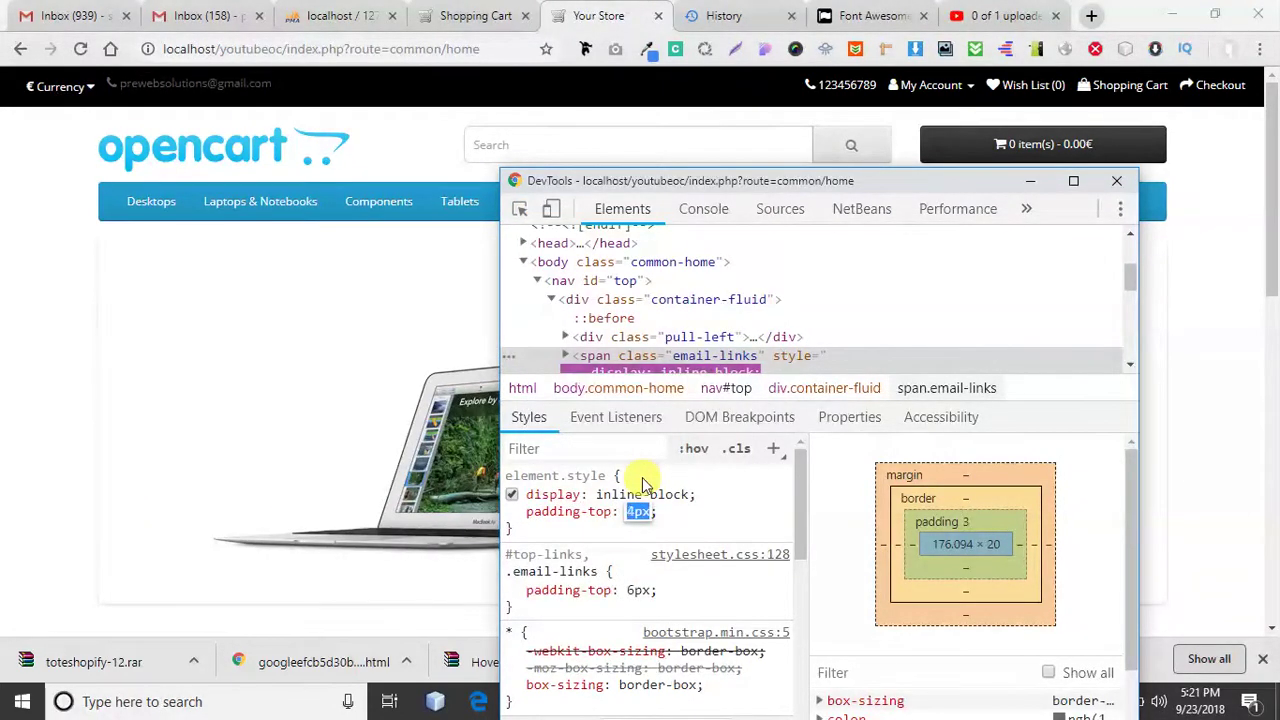
pyautogui.press('Up')
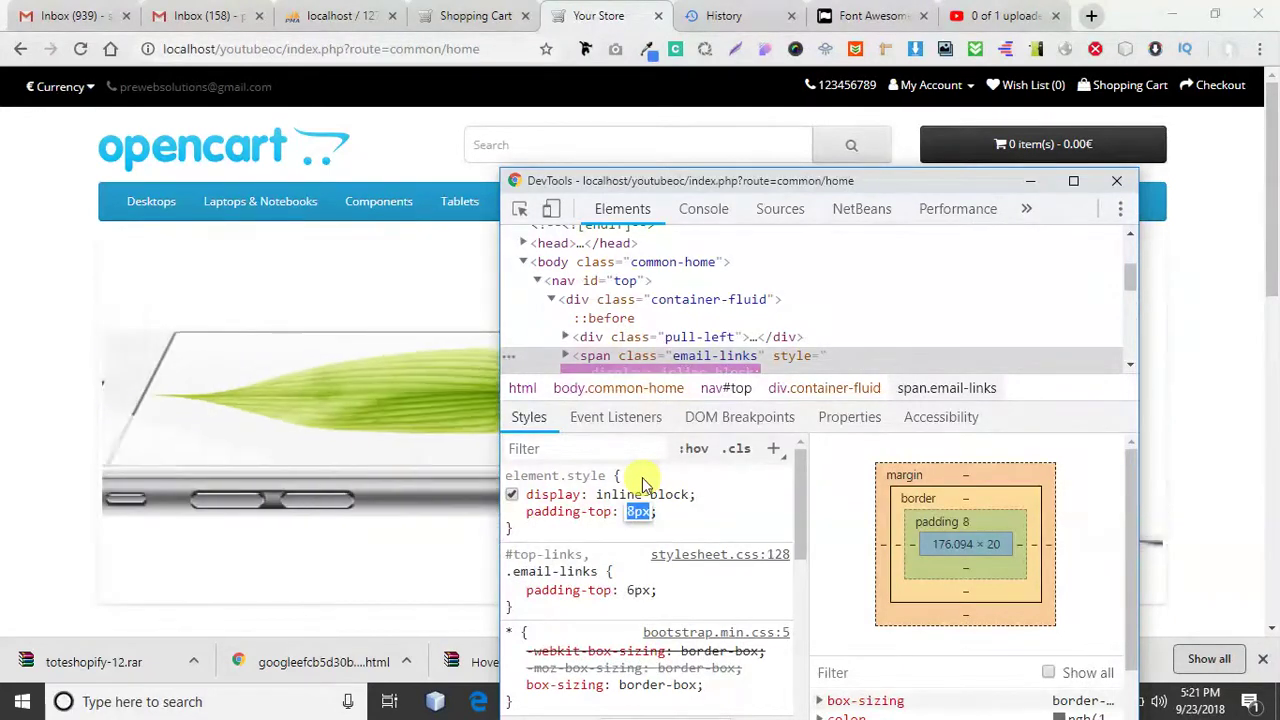
pyautogui.click(697, 511)
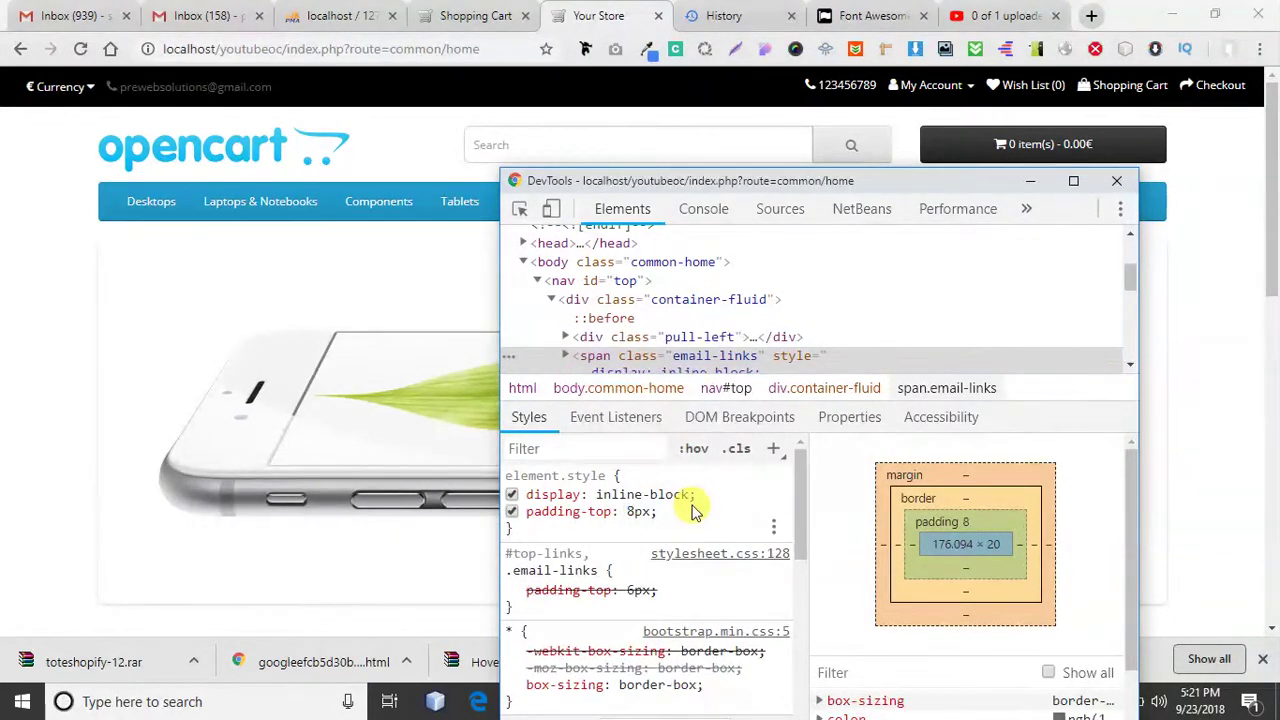
# Step: Add color #fff, select the three new declarations, and hide DevTools
pyautogui.click(697, 511)
pyautogui.write('col')
pyautogui.press('Return')
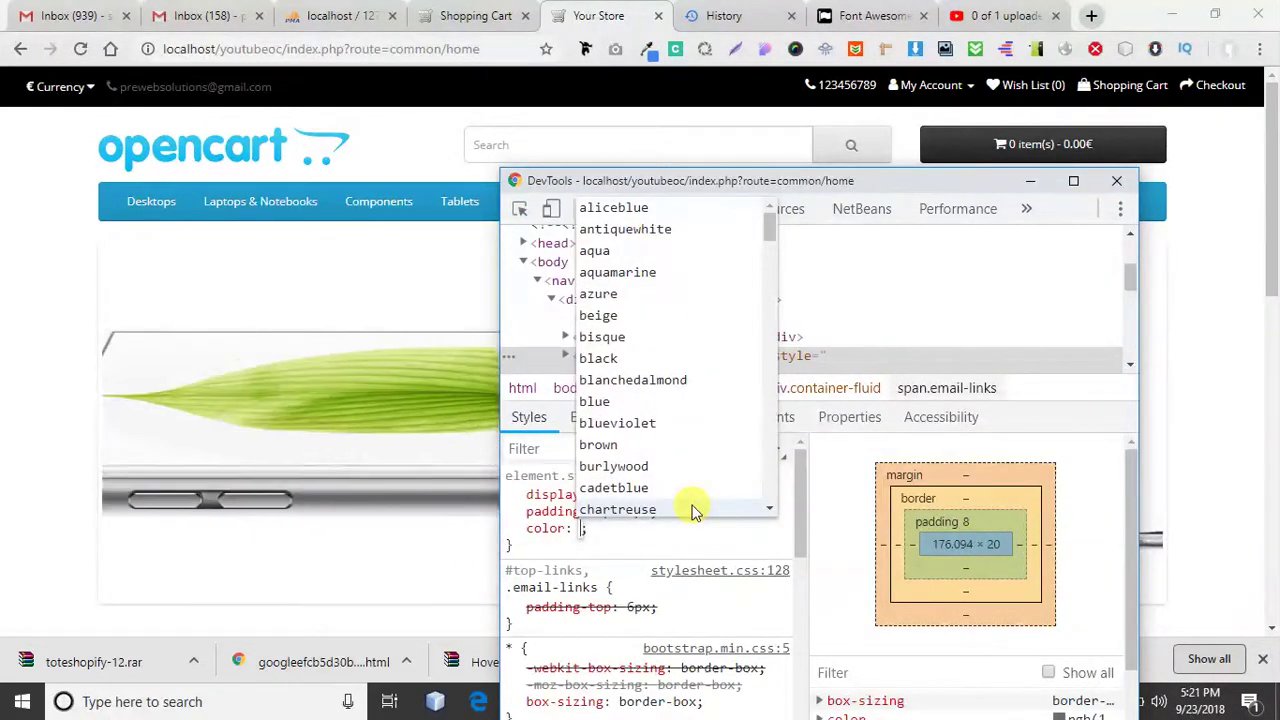
pyautogui.write('#fff;')
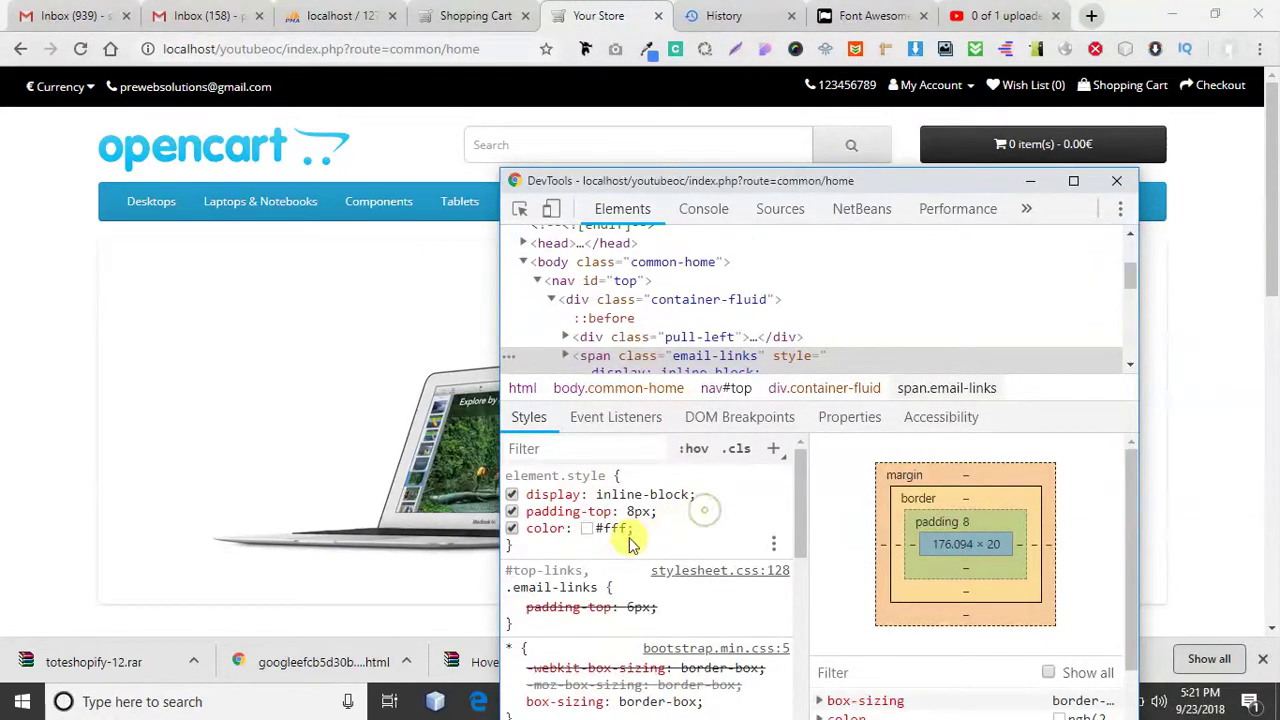
pyautogui.moveTo(634, 527); pyautogui.dragTo(515, 480)
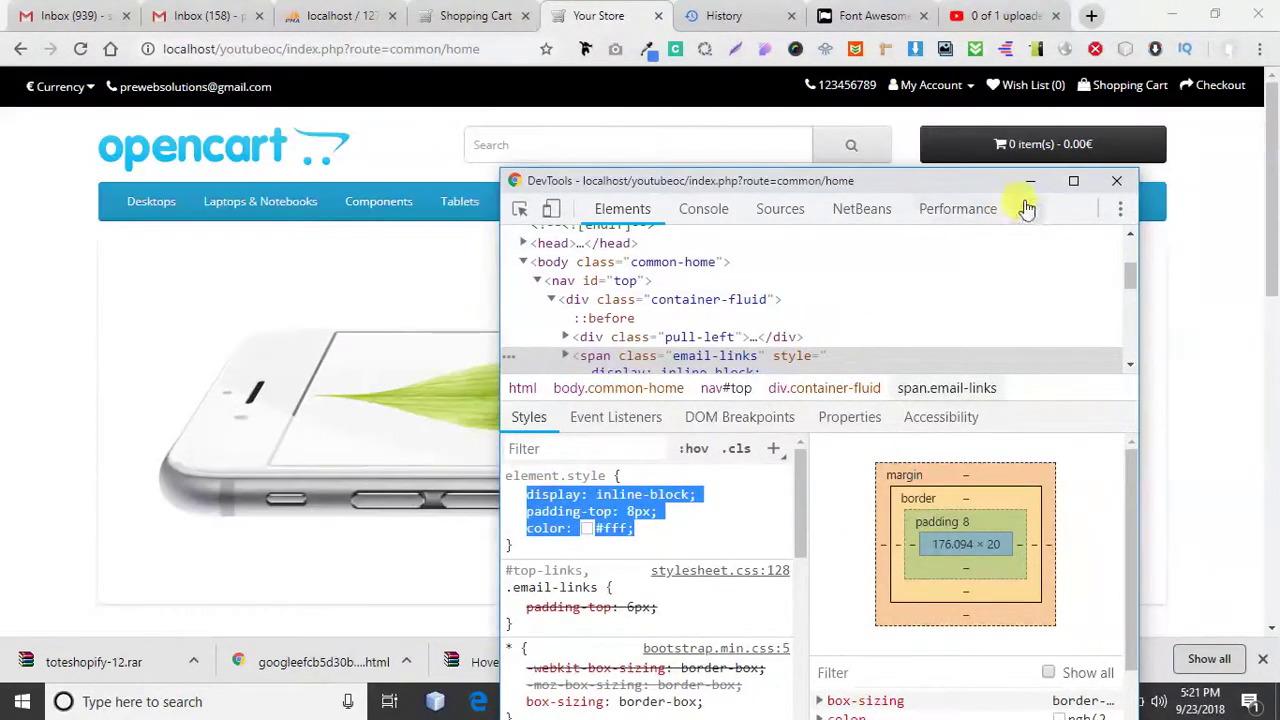
pyautogui.click(1030, 181)
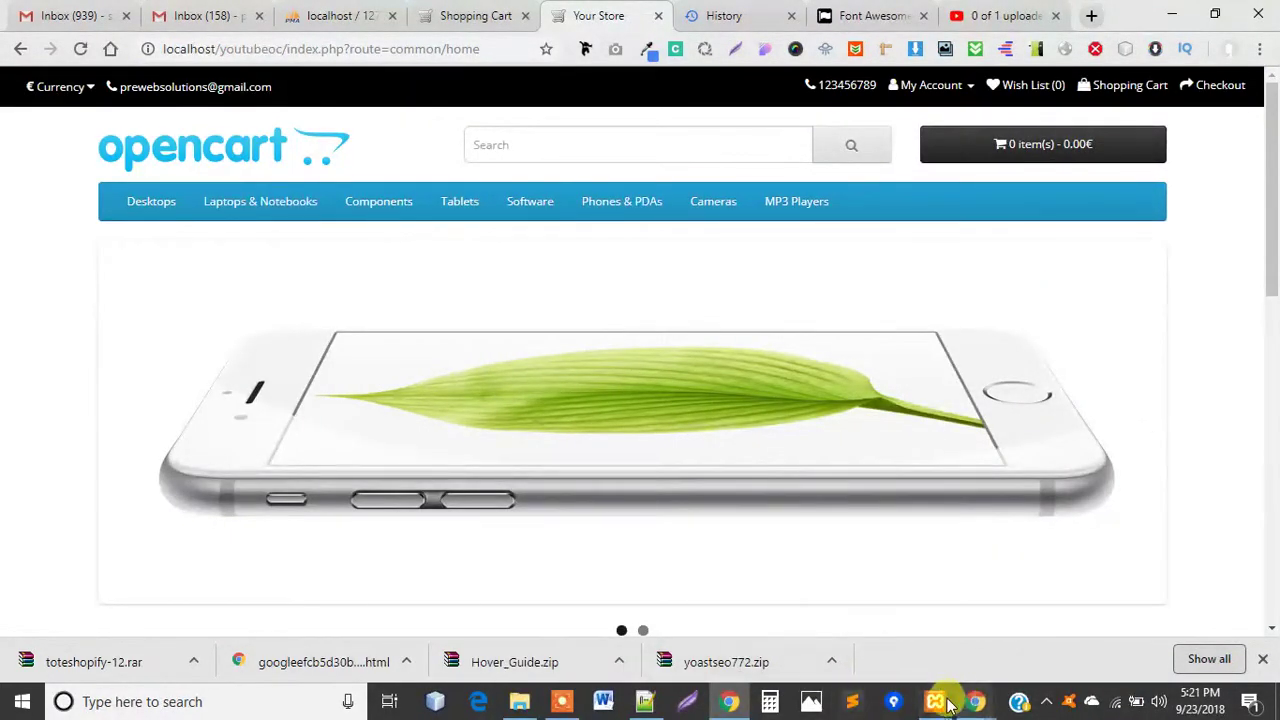
# Step: Paste the copied declarations below the #top-links rule in stylesheet.css
pyautogui.click(645, 701)
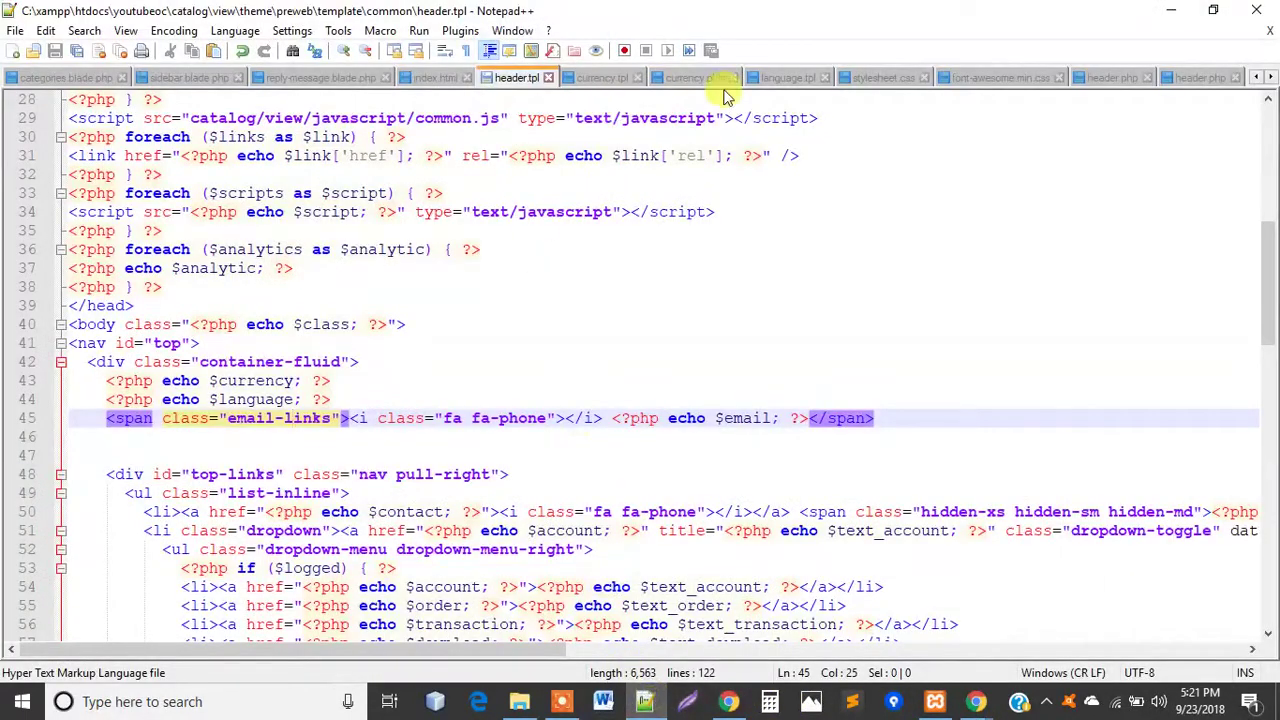
pyautogui.click(790, 78)
pyautogui.click(862, 78)
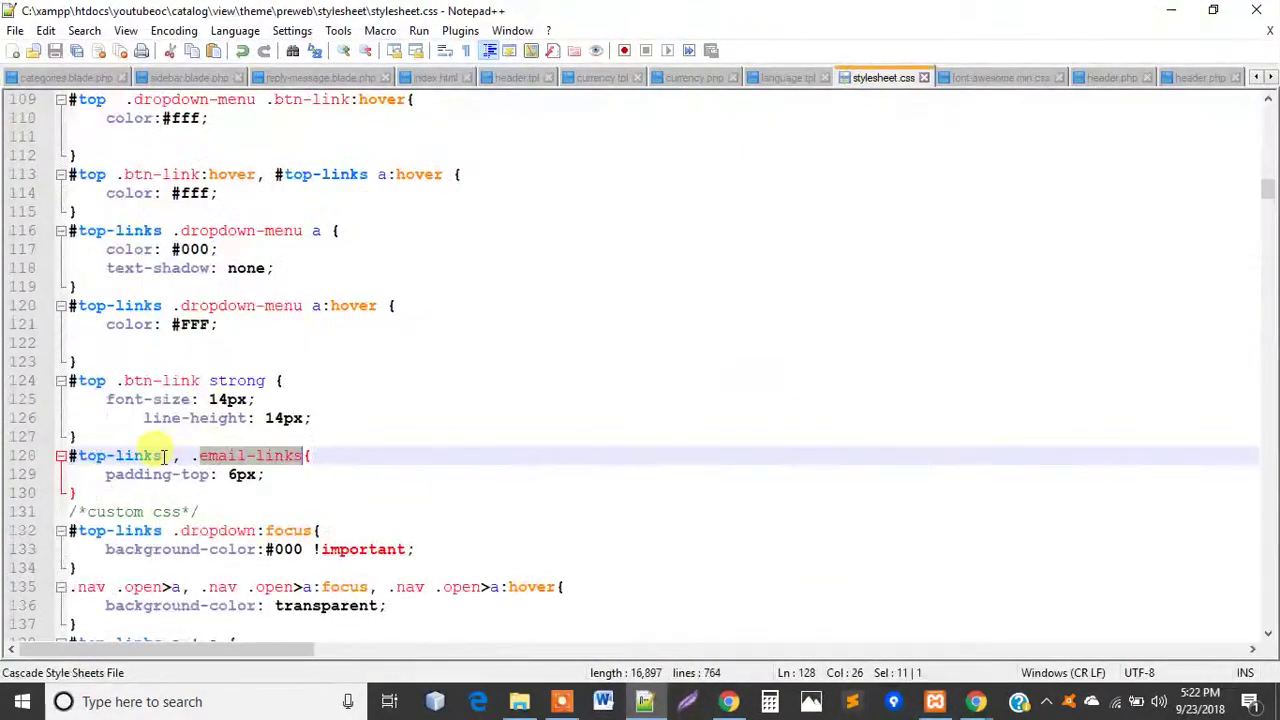
pyautogui.click(91, 436)
pyautogui.click(98, 494)
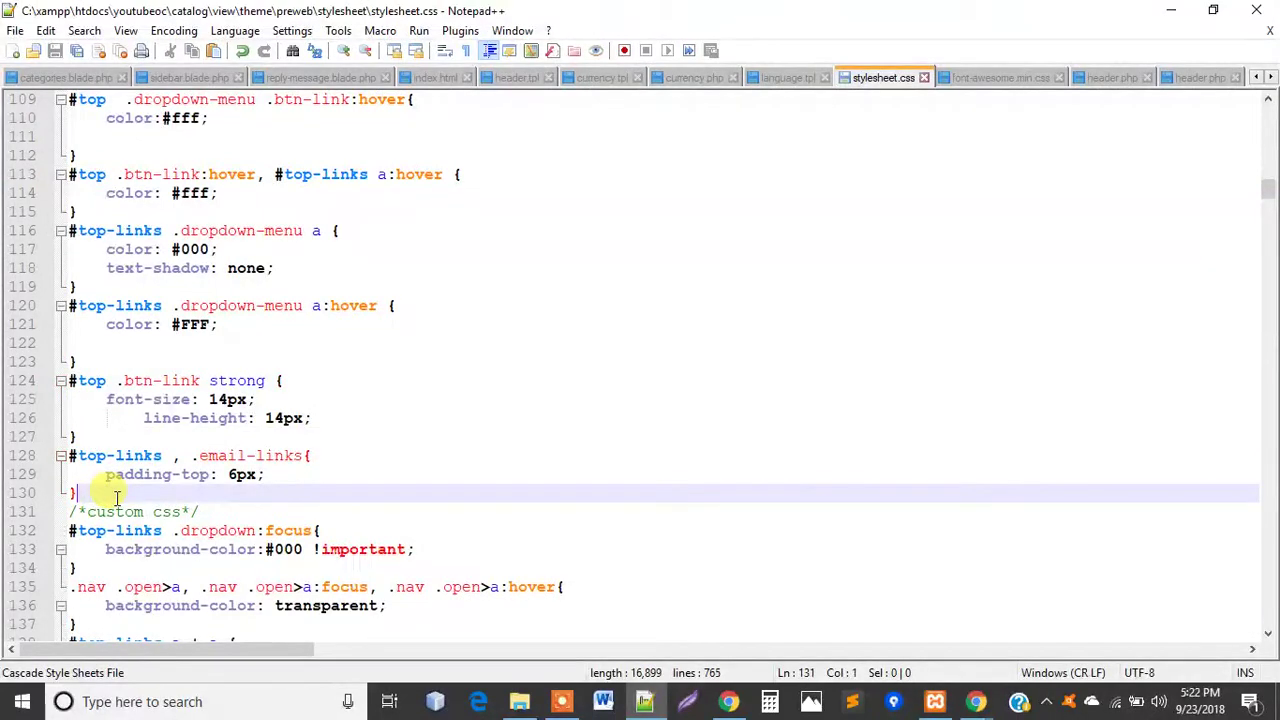
pyautogui.write('display: inline-block;     padding-top: 8px;     color: #fff;')
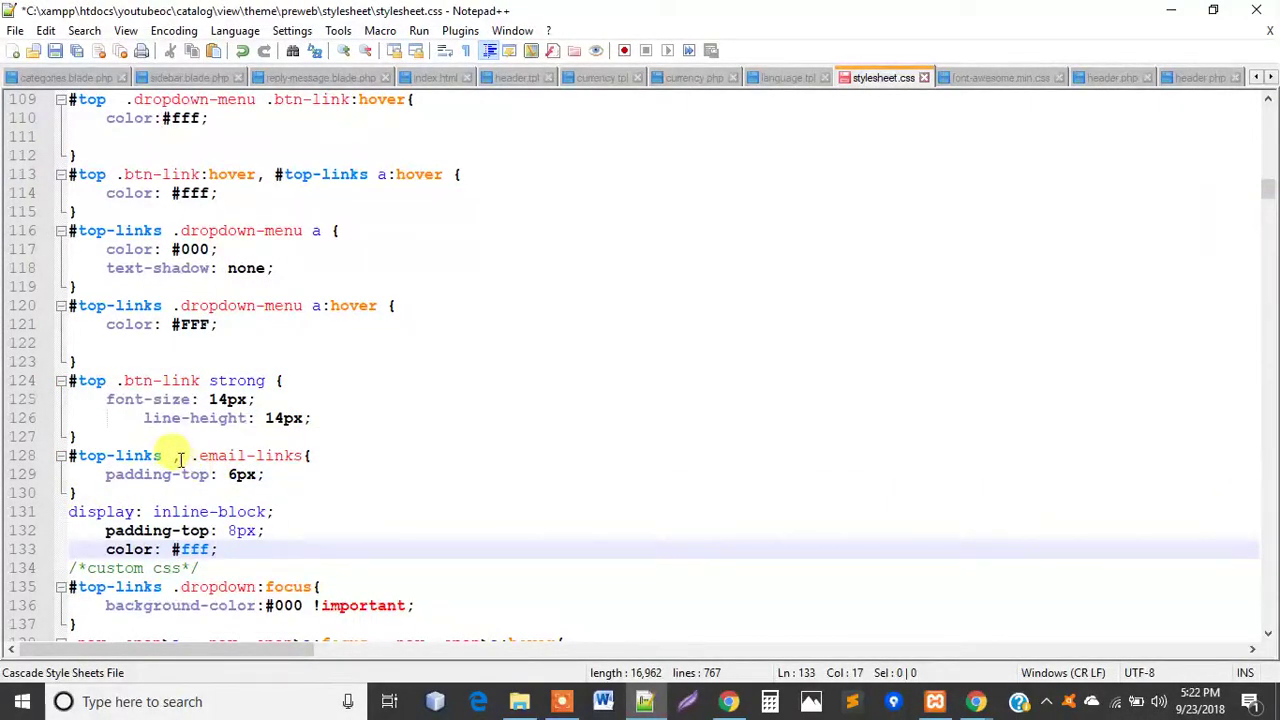
# Step: Remove .email-links from the #top-links selector and wrap the declarations in a .email-links{} rule
pyautogui.click(180, 457)
pyautogui.moveTo(180, 457); pyautogui.dragTo(268, 455)
pyautogui.press('Delete')
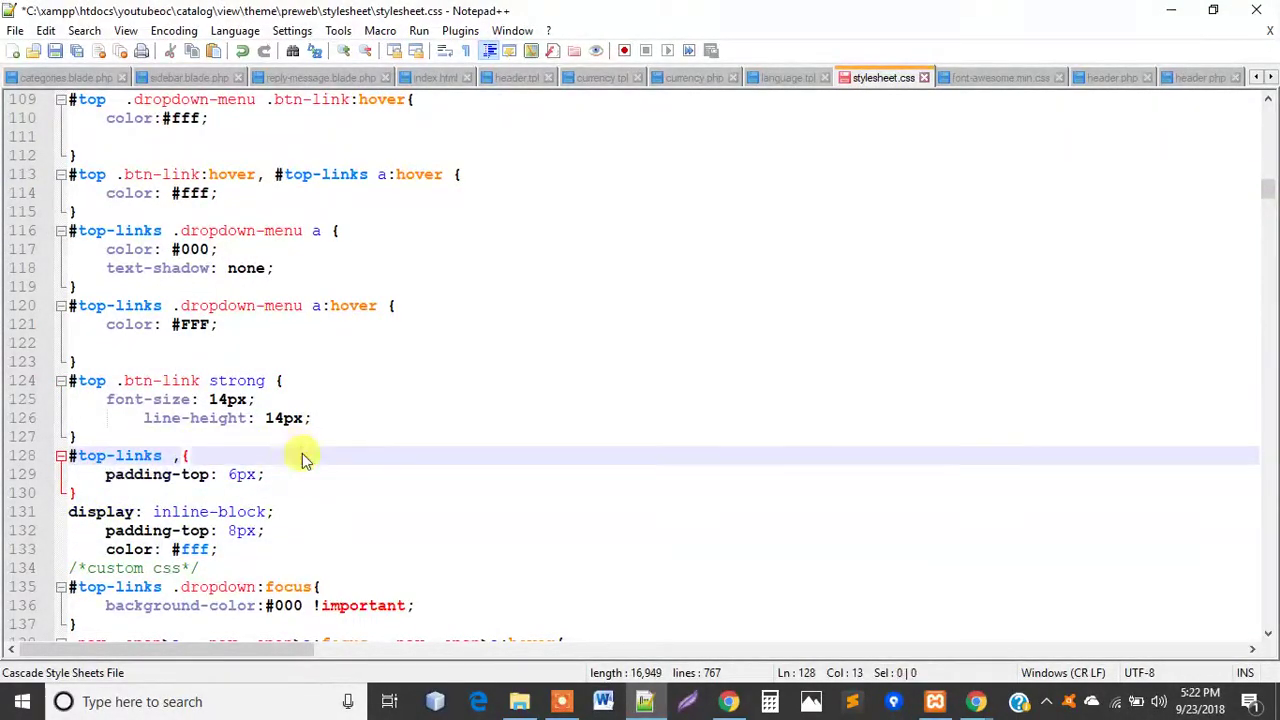
pyautogui.press('Down')
pyautogui.press('Down')
pyautogui.press('Return')
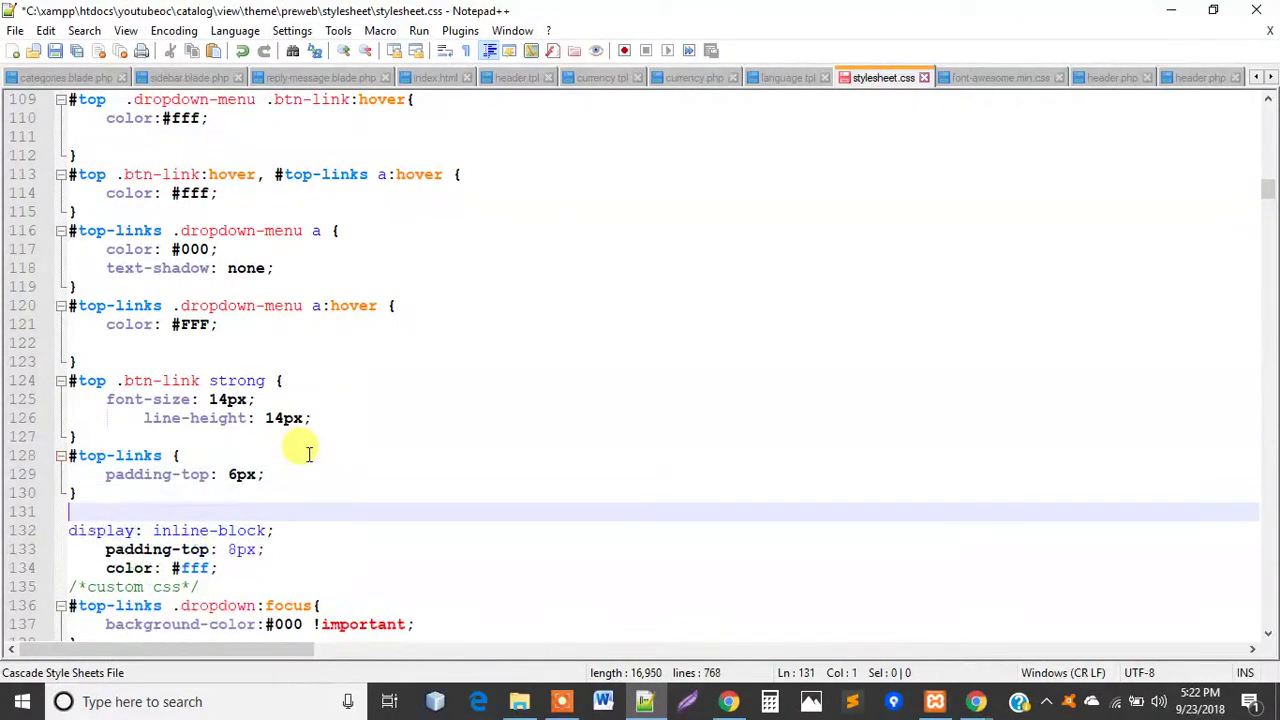
pyautogui.write('{')
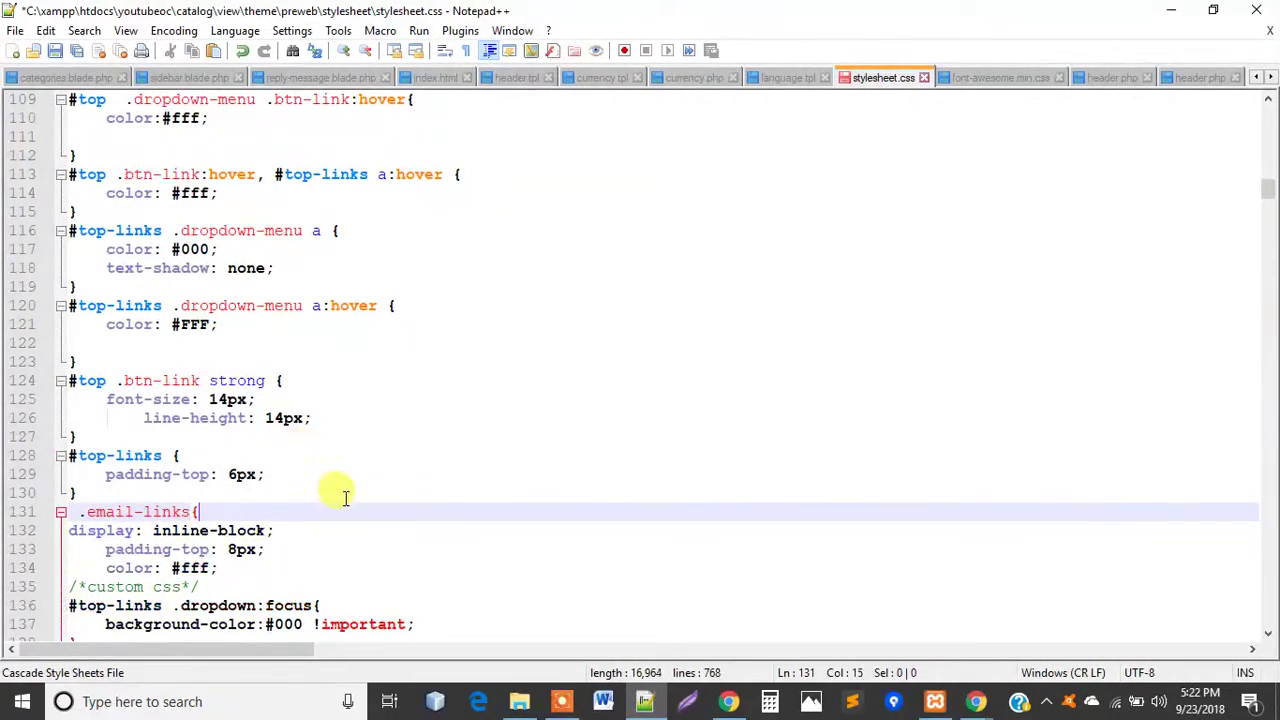
pyautogui.click(268, 566)
pyautogui.write('}')
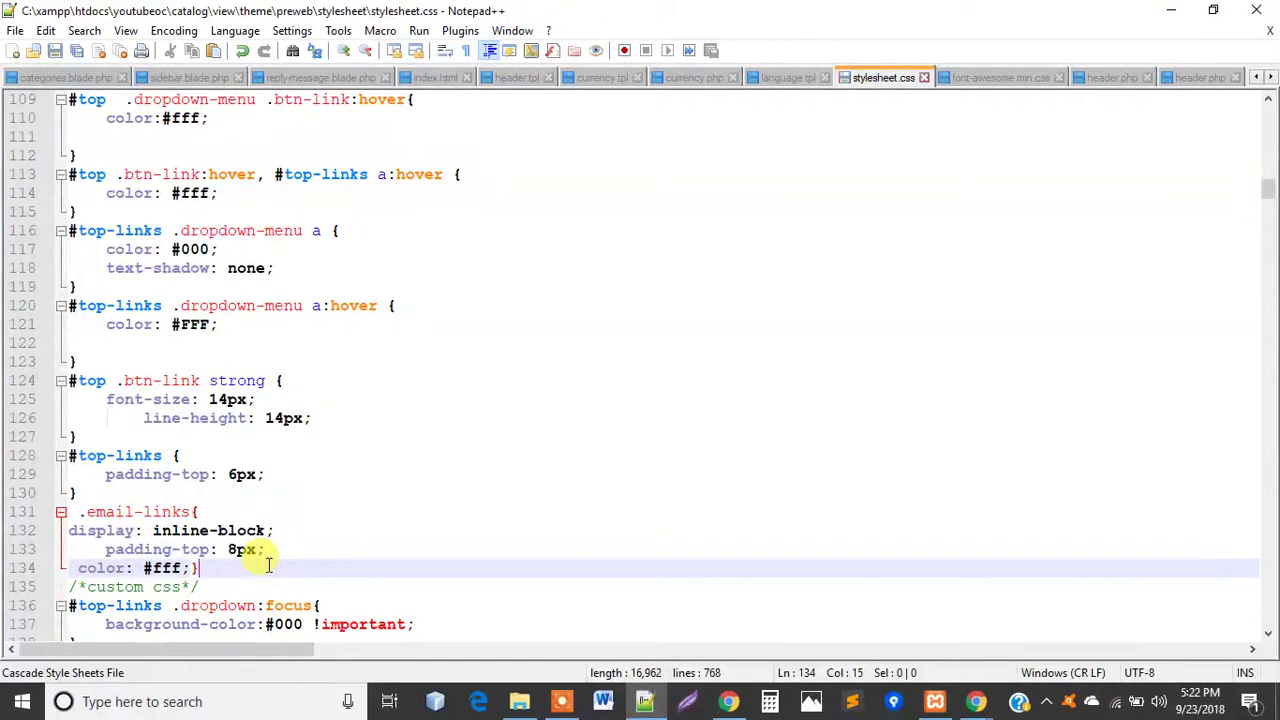
pyautogui.click(728, 701)
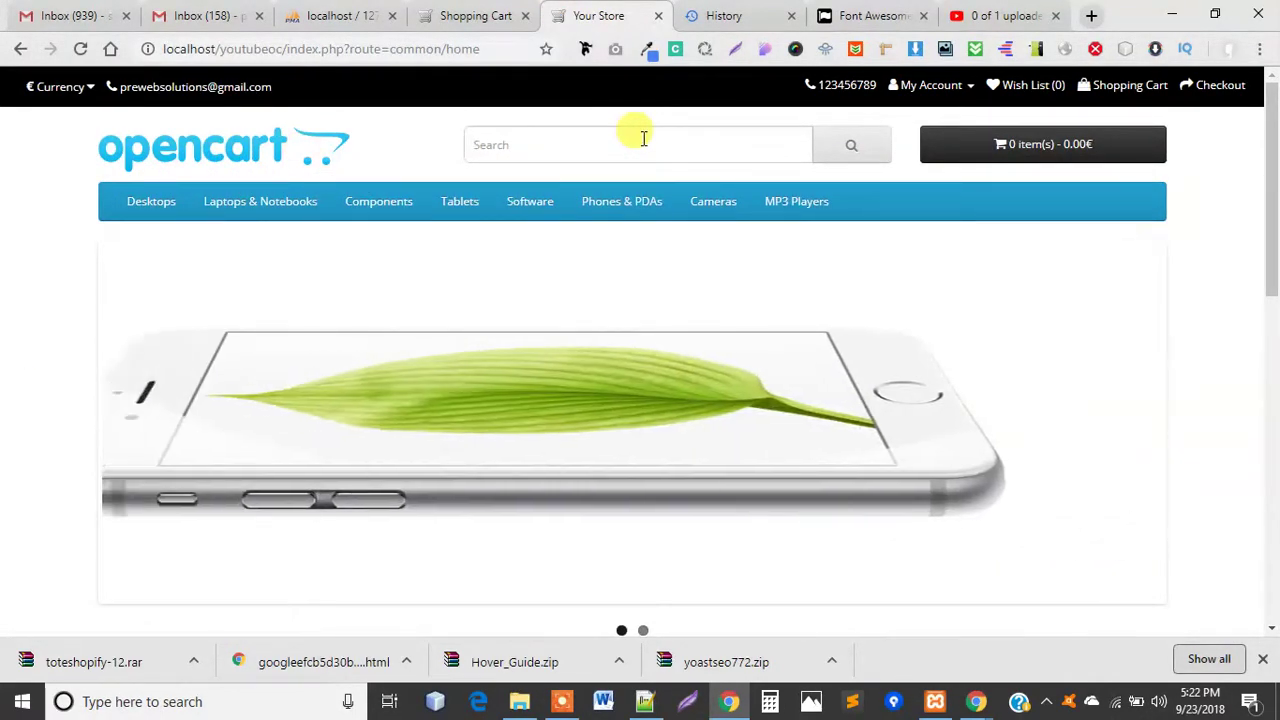
# Step: Compare the cart dropdowns of the reference theme and the store
pyautogui.click(465, 10)
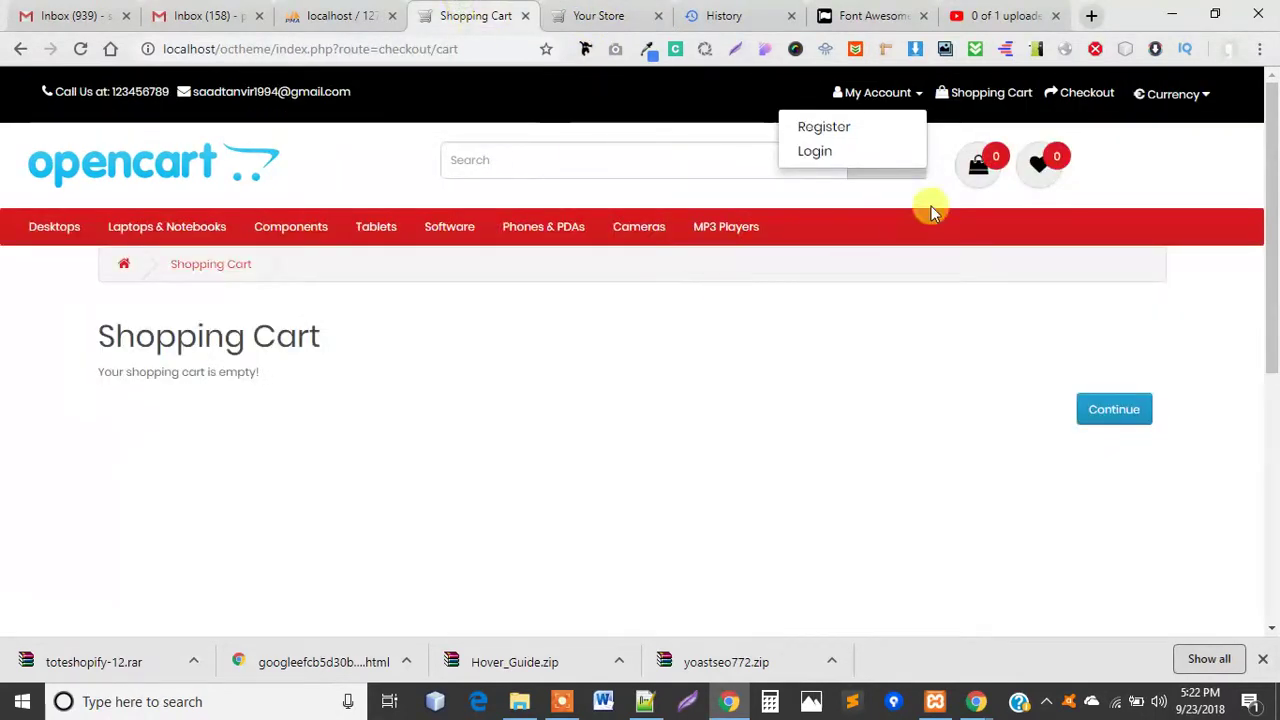
pyautogui.click(980, 172)
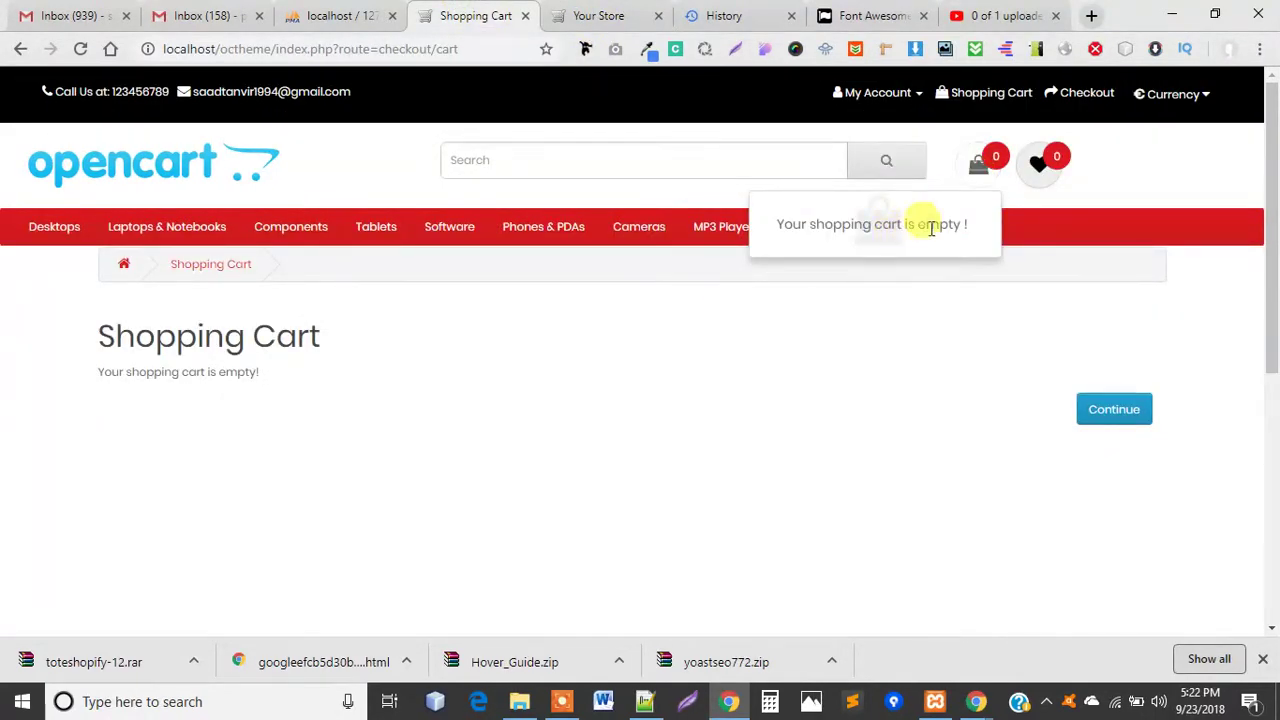
pyautogui.click(603, 12)
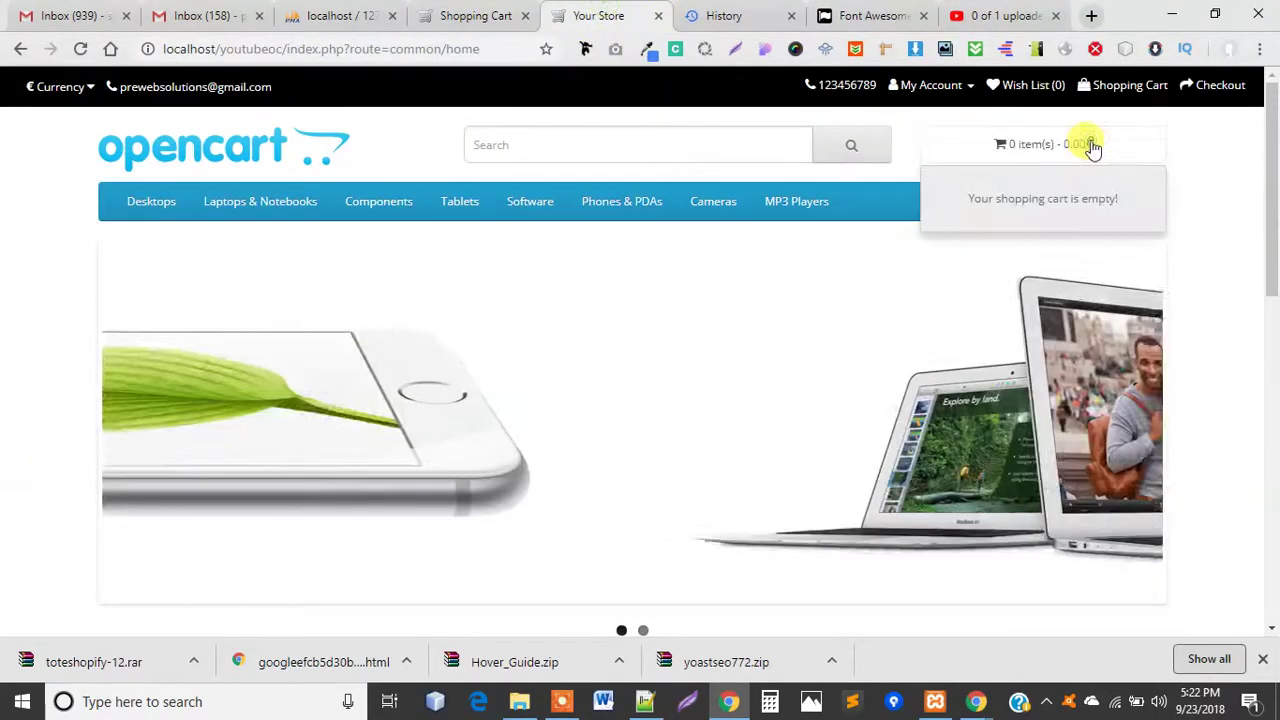
pyautogui.click(1005, 144)
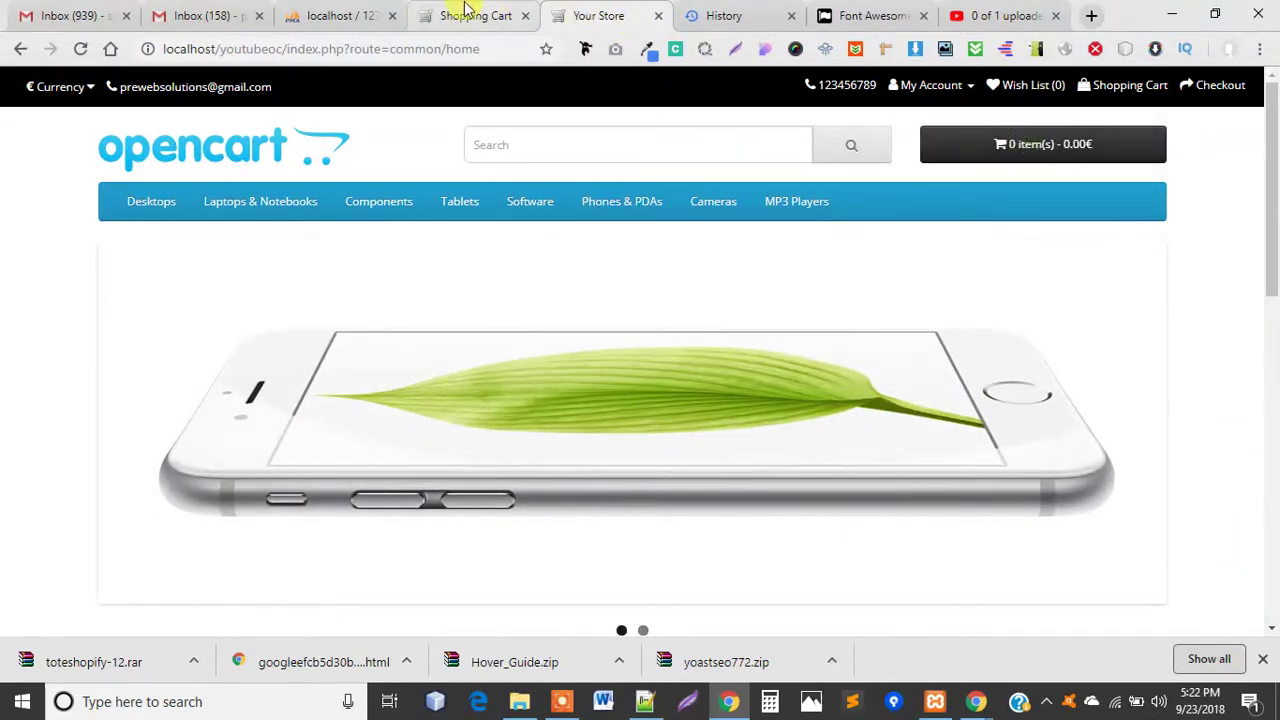
pyautogui.click(466, 12)
pyautogui.click(980, 166)
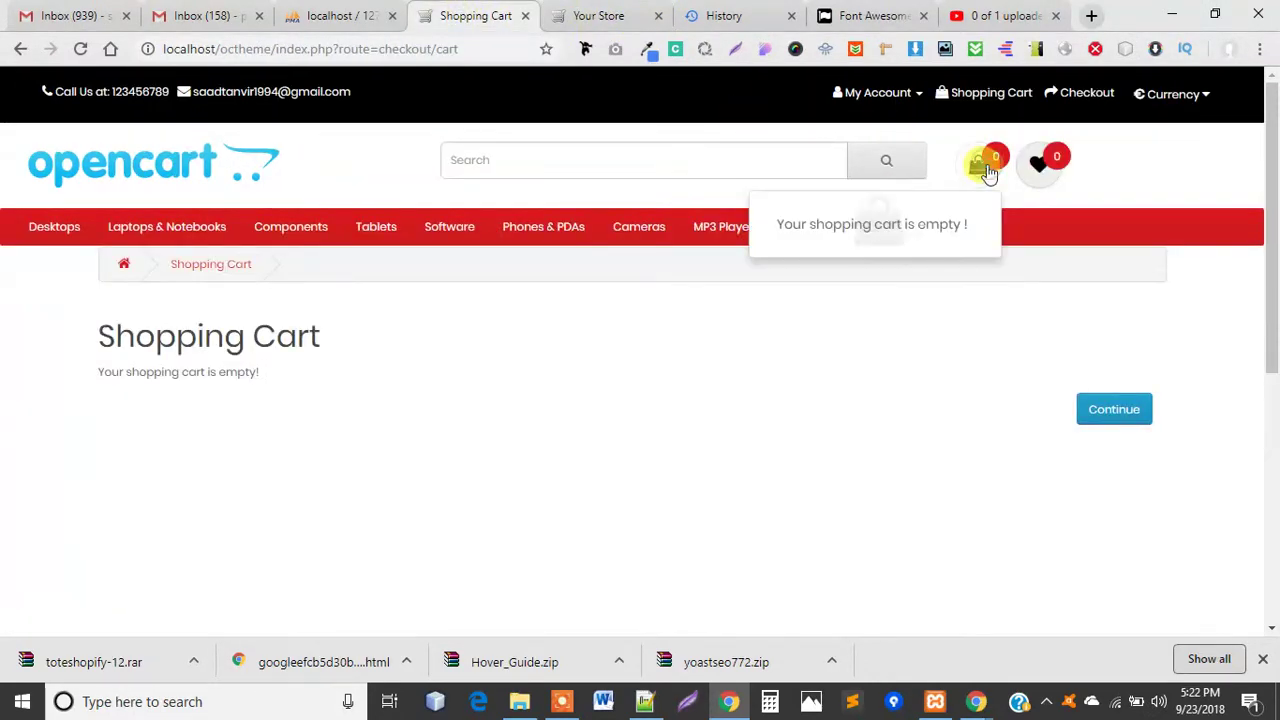
pyautogui.click(930, 222)
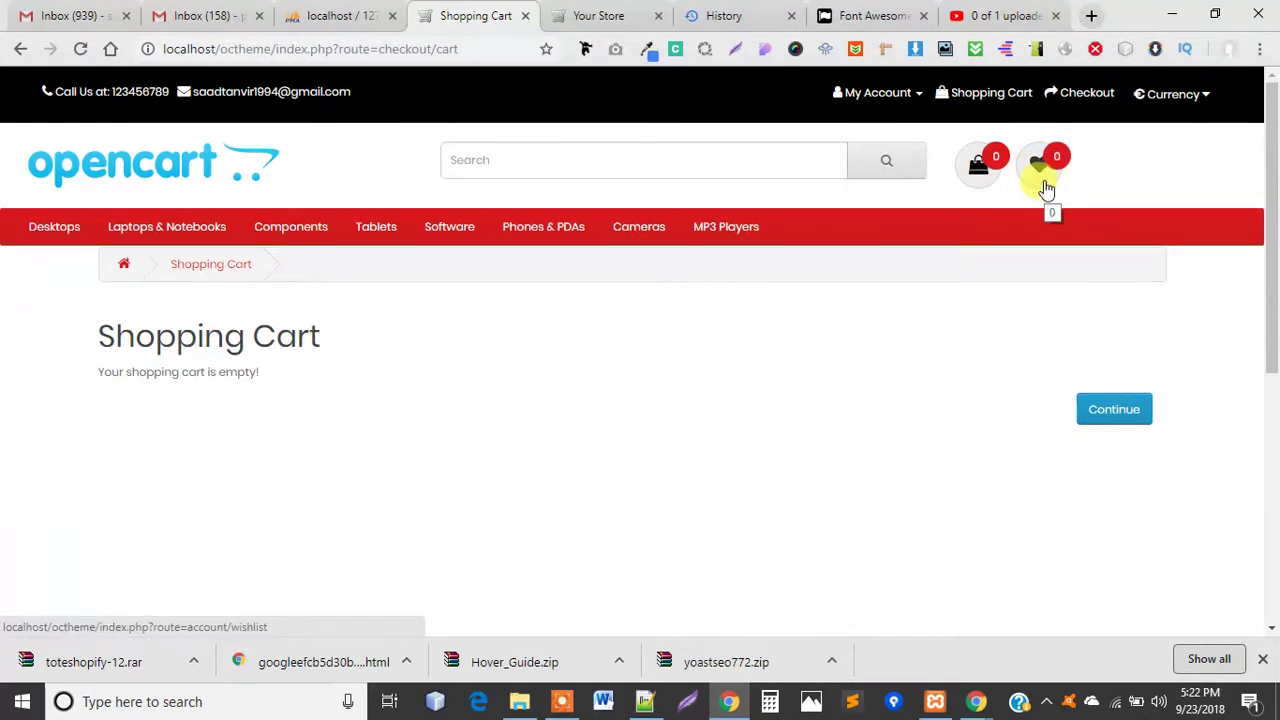
# Step: Load the reference theme's home page and check its search field
pyautogui.click(140, 168)
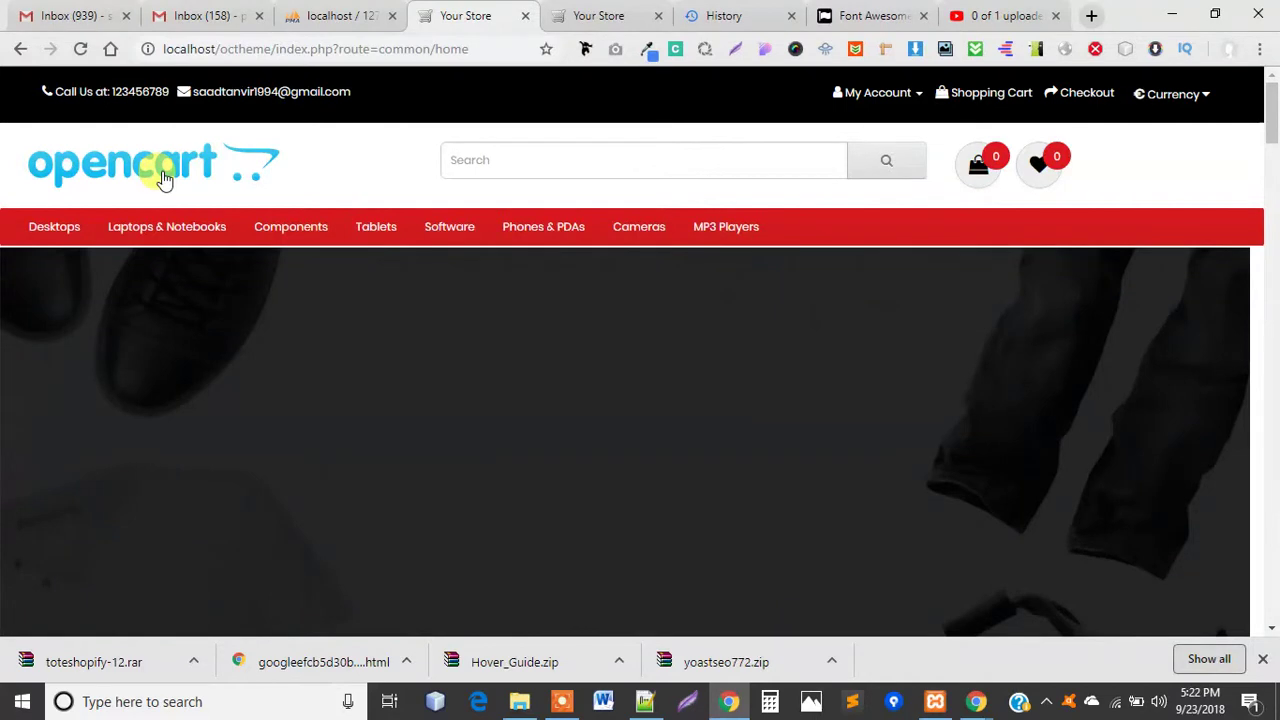
pyautogui.click(600, 163)
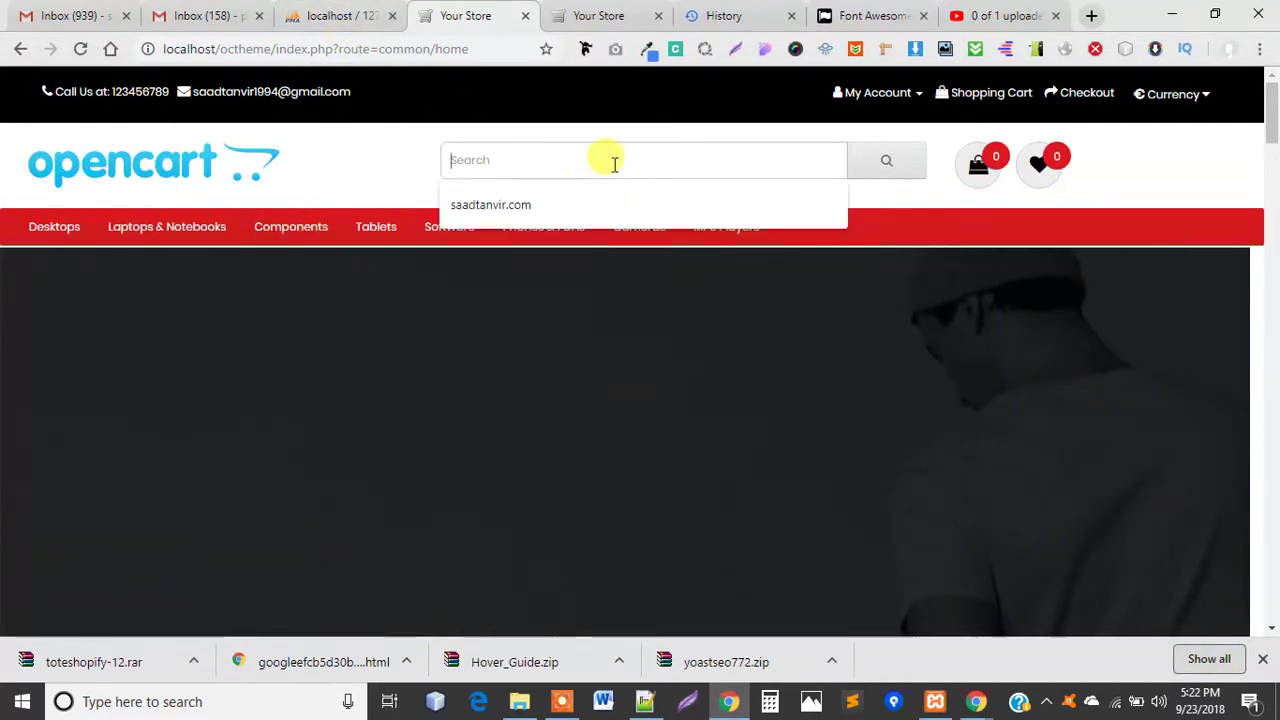
pyautogui.click(958, 194)
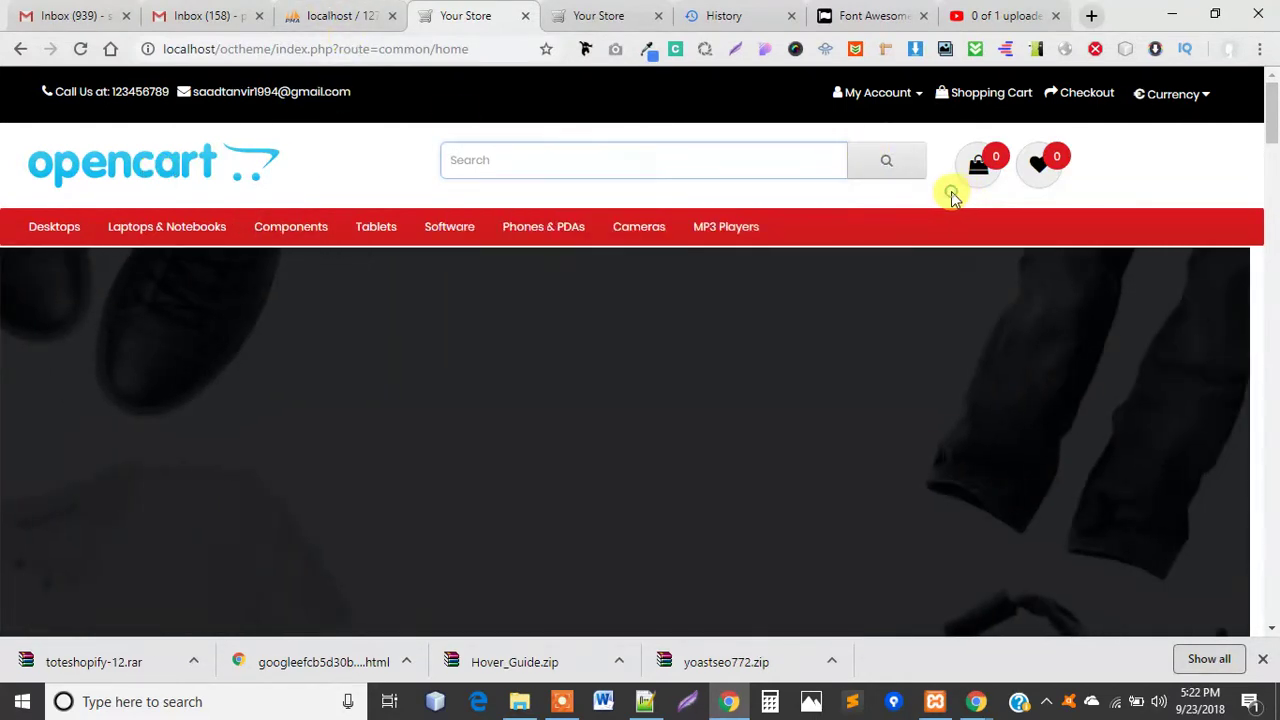